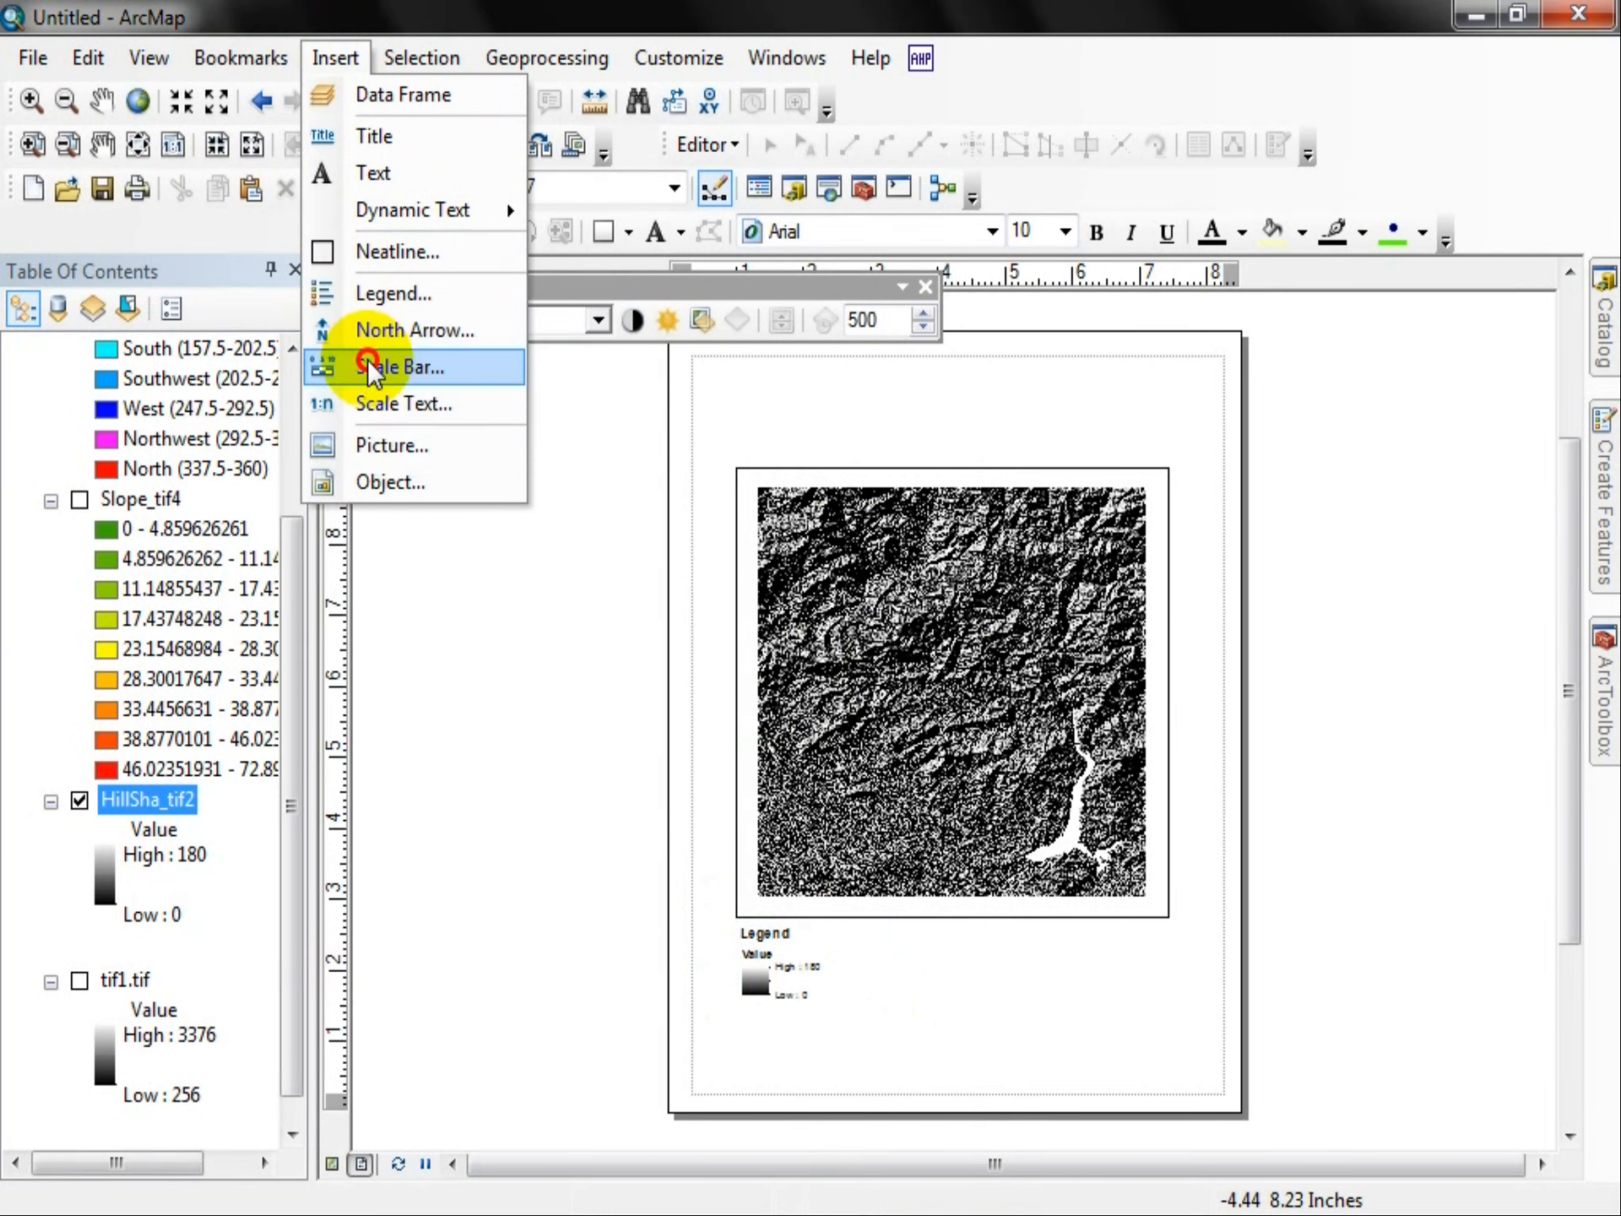
Step: Insert an Alternating Scale Bar 1 Metric and place it below the map frame, near its right end
click(368, 367)
drag(495, 208, 498, 533)
click(152, 541)
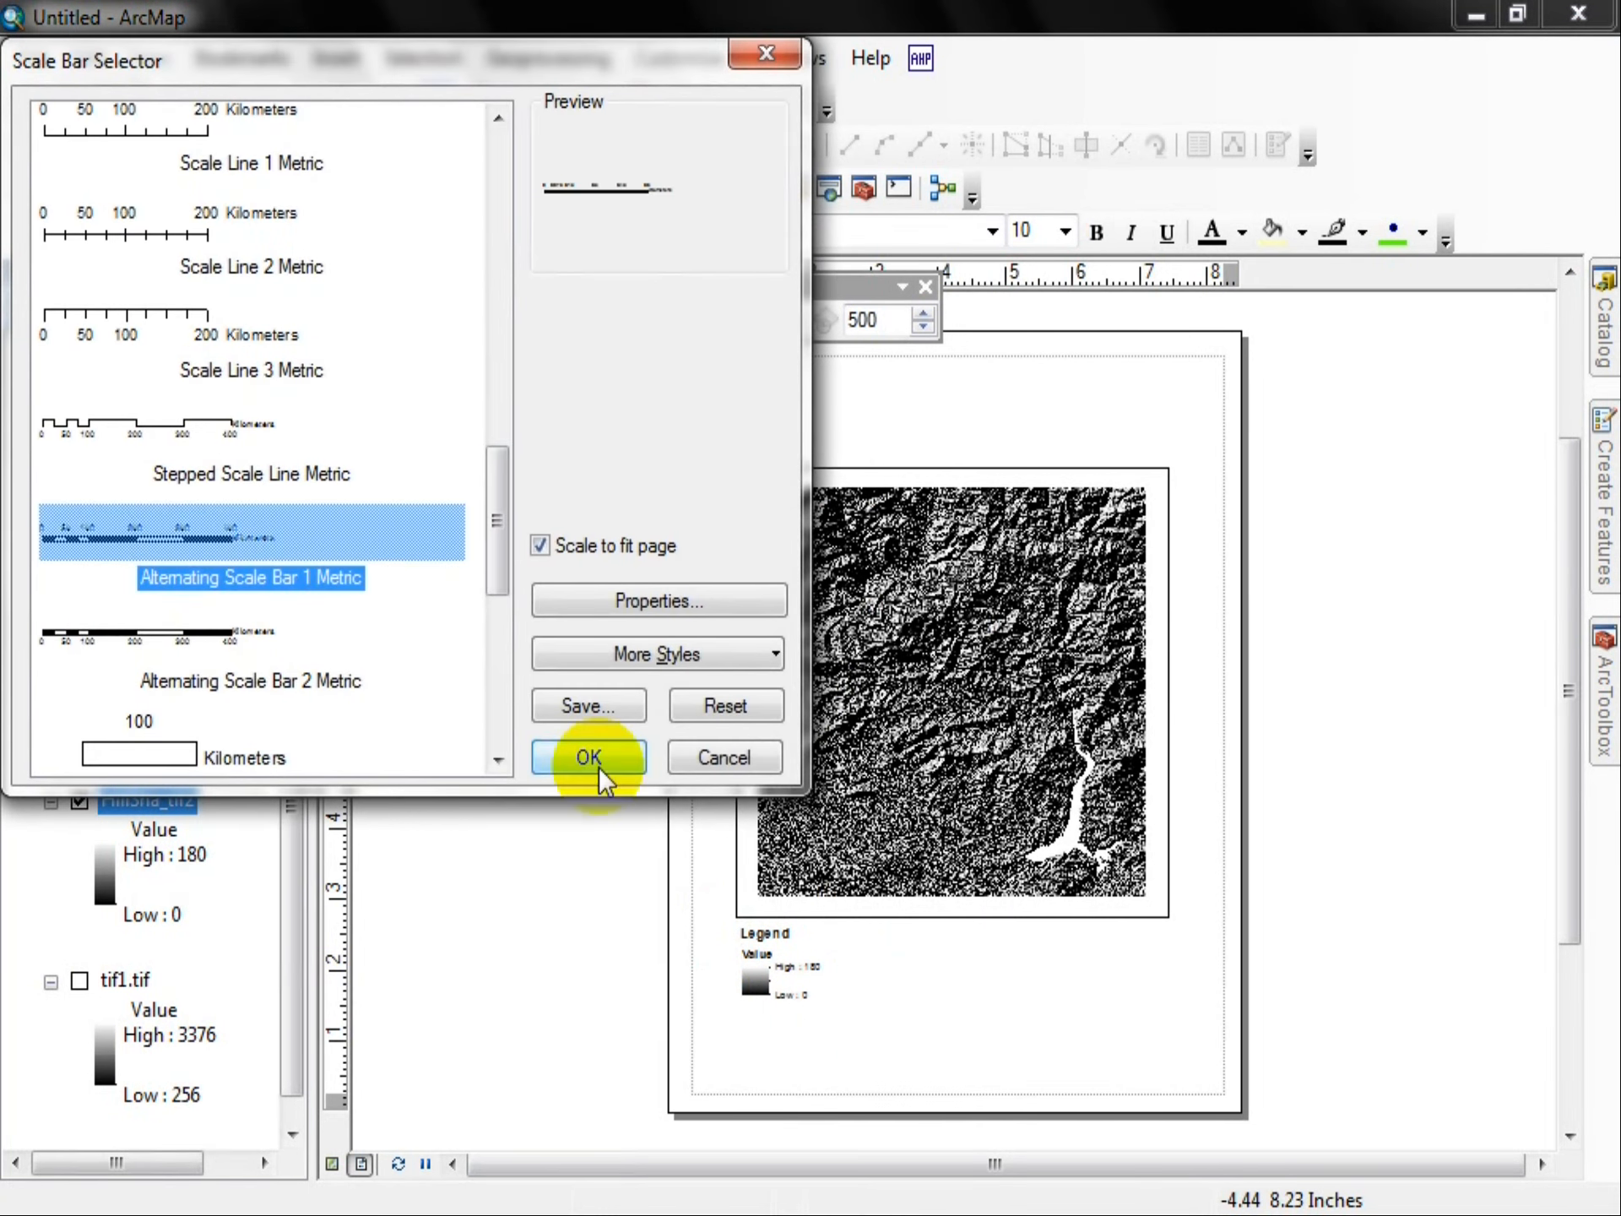
click(599, 760)
click(893, 747)
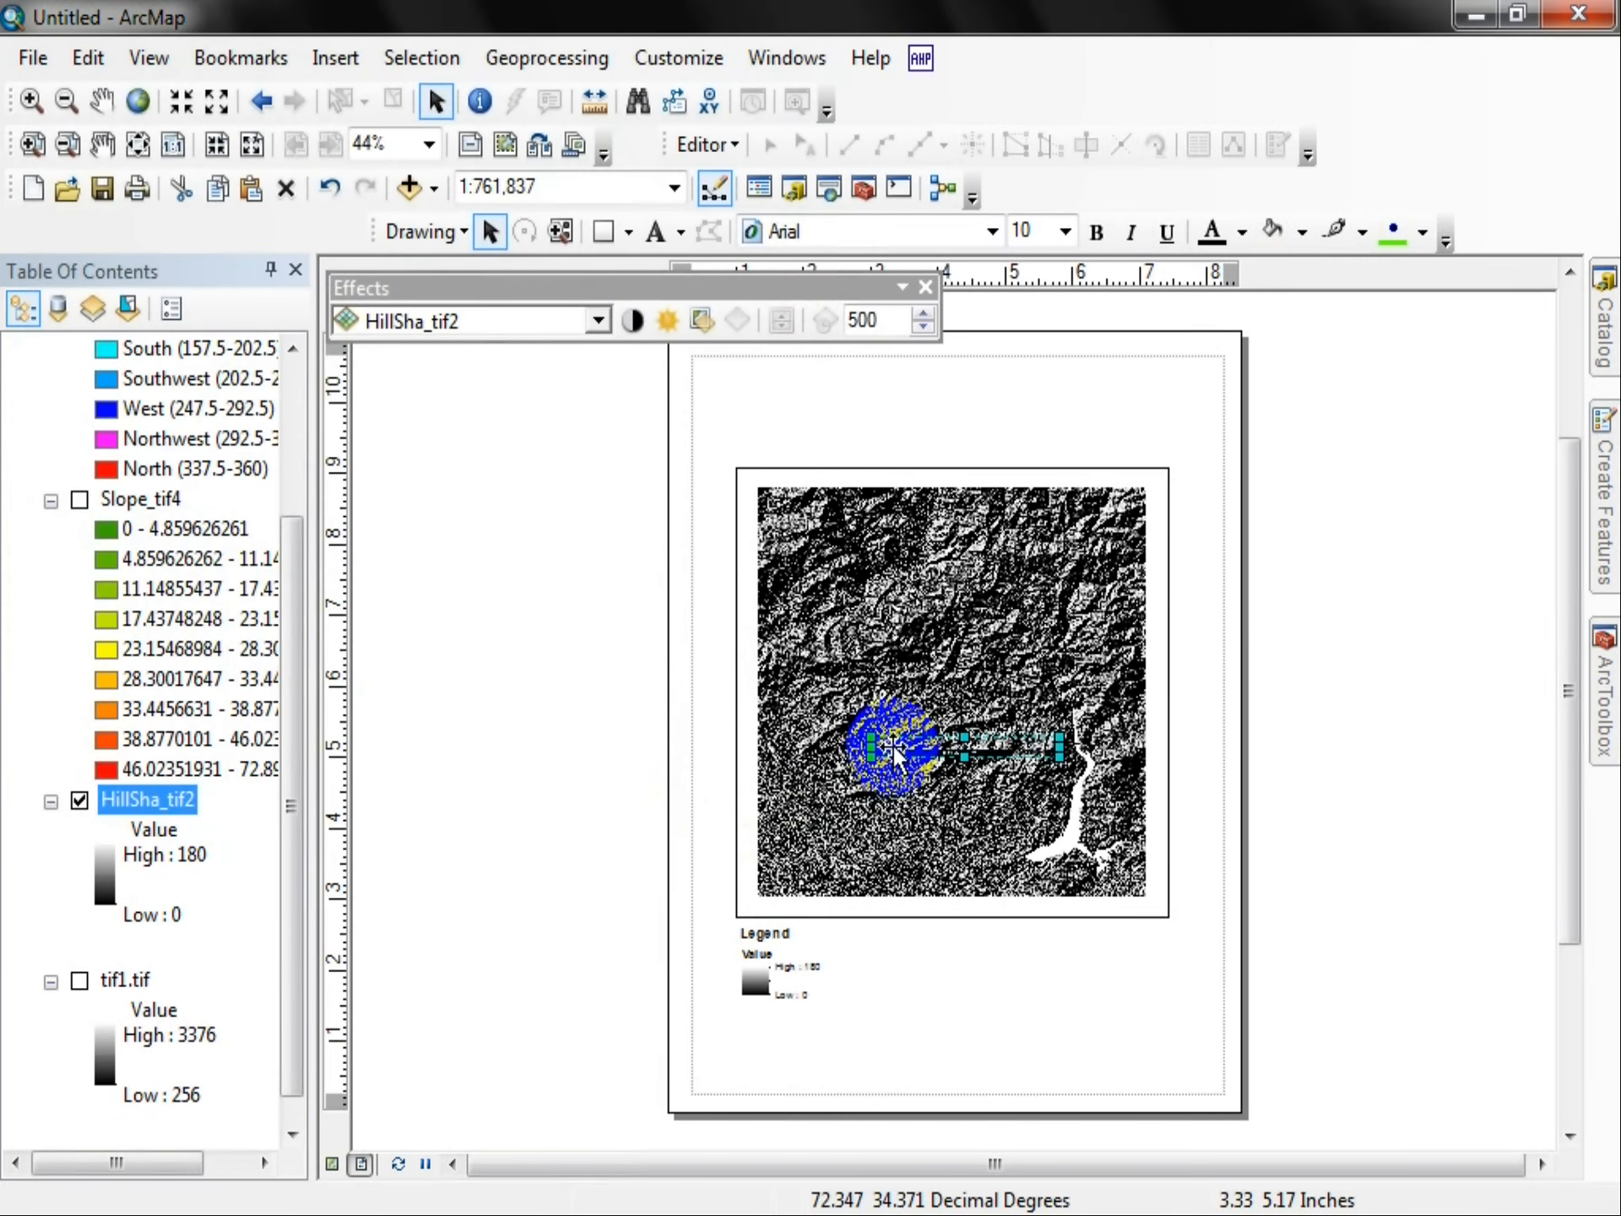
drag(892, 748, 997, 975)
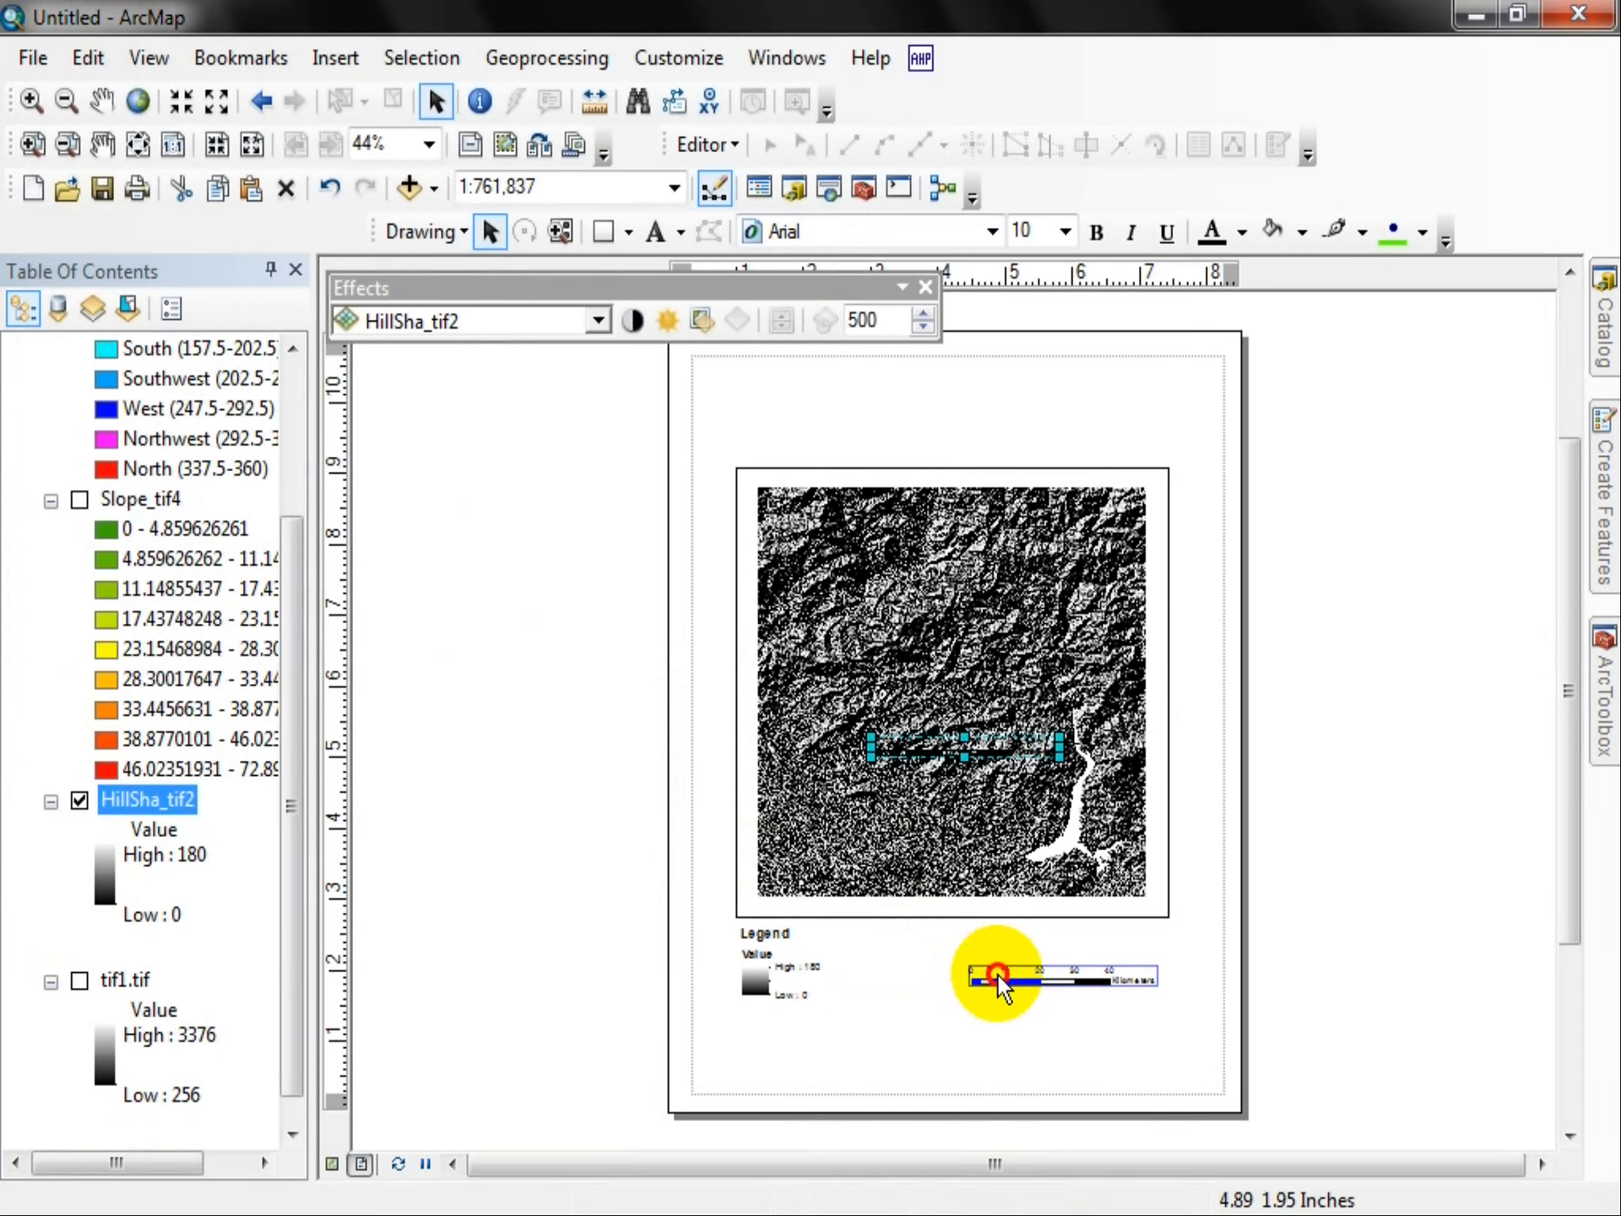
drag(996, 974, 997, 973)
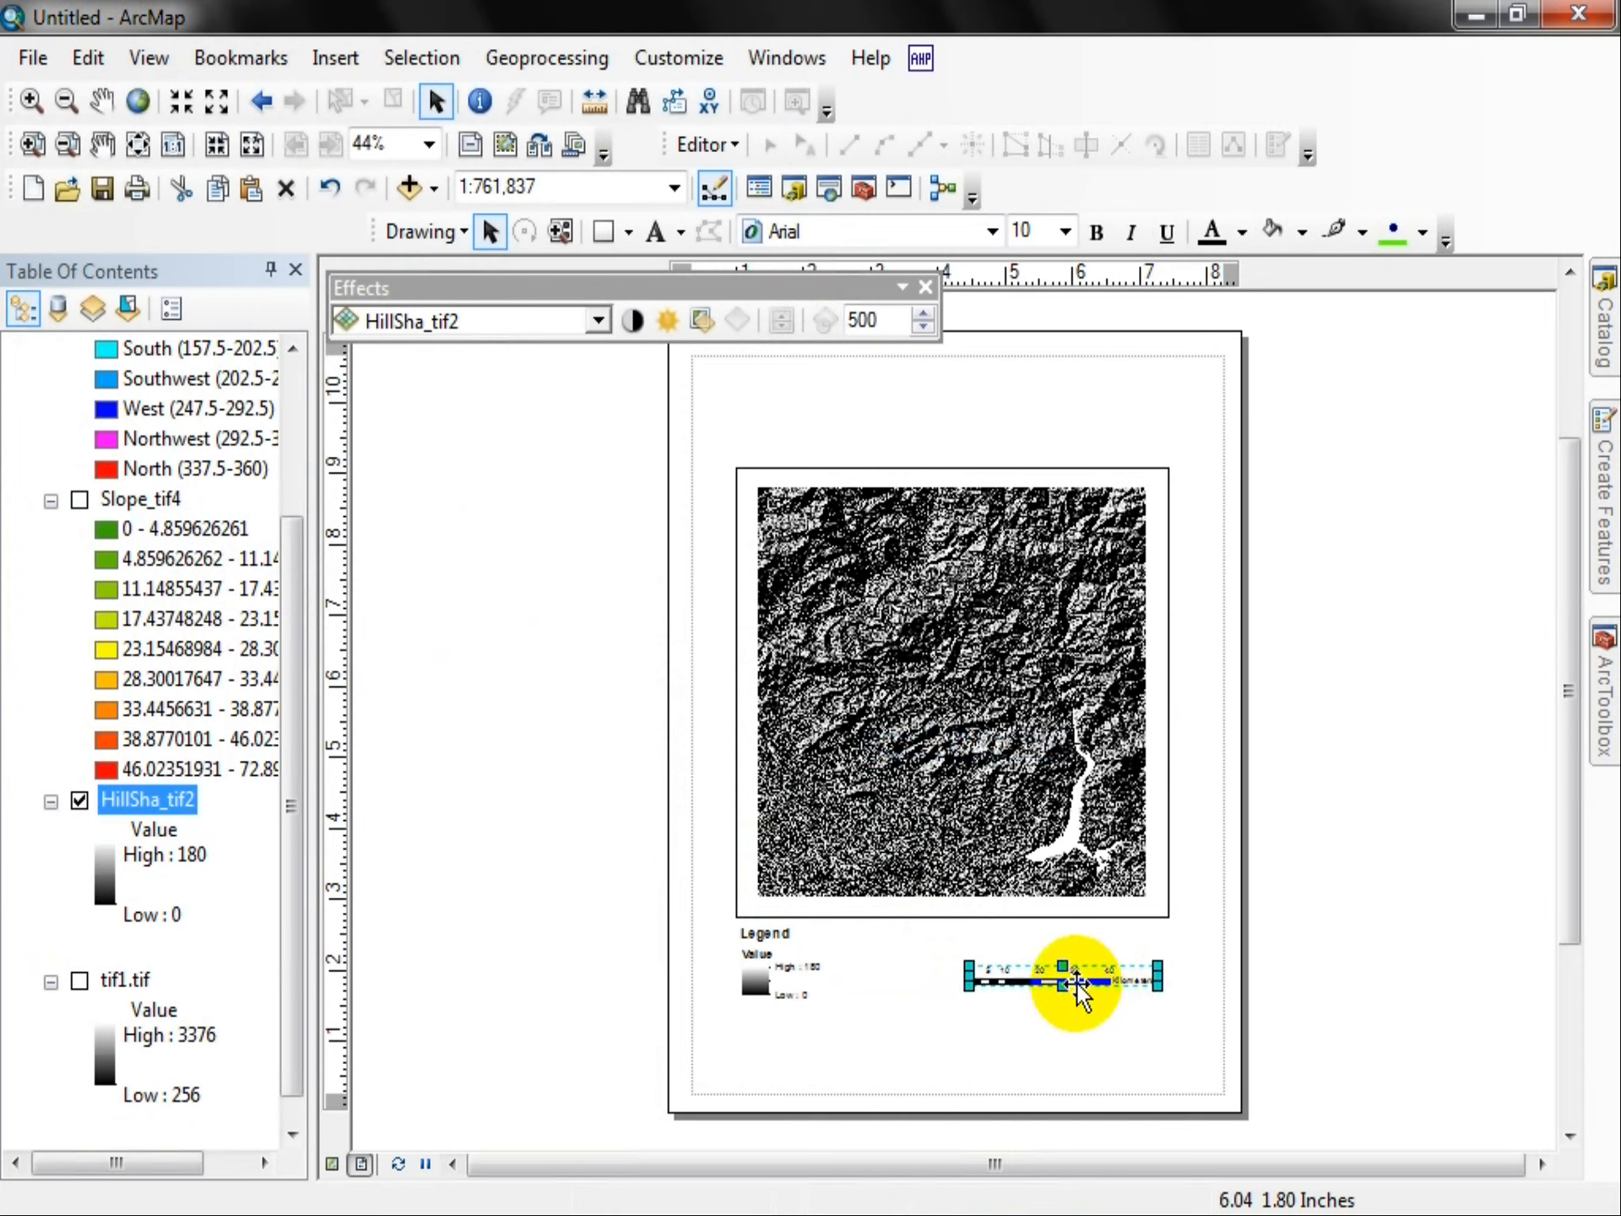
Step: Set the scale bar's label position so that the Kilometers label sits below the bar
scroll(1069, 1004, up, 2)
scroll(1070, 1004, down, 3)
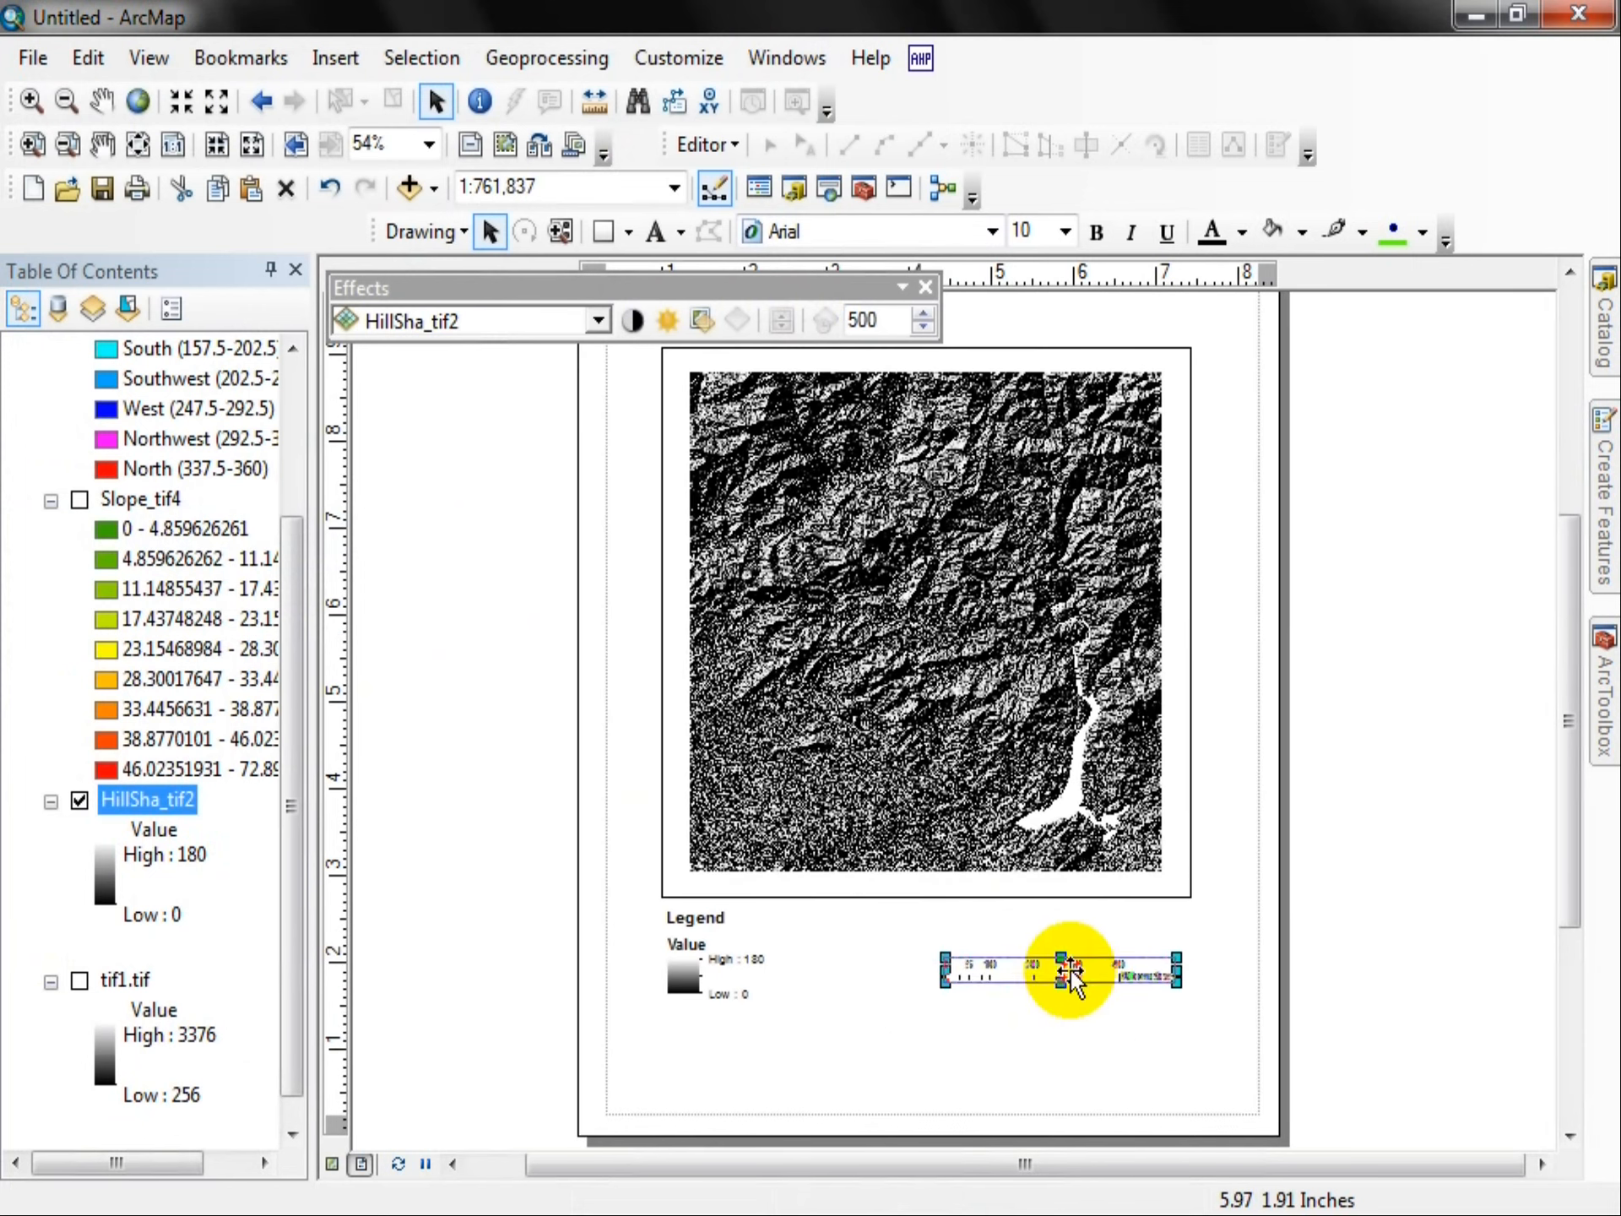
right_click(1052, 970)
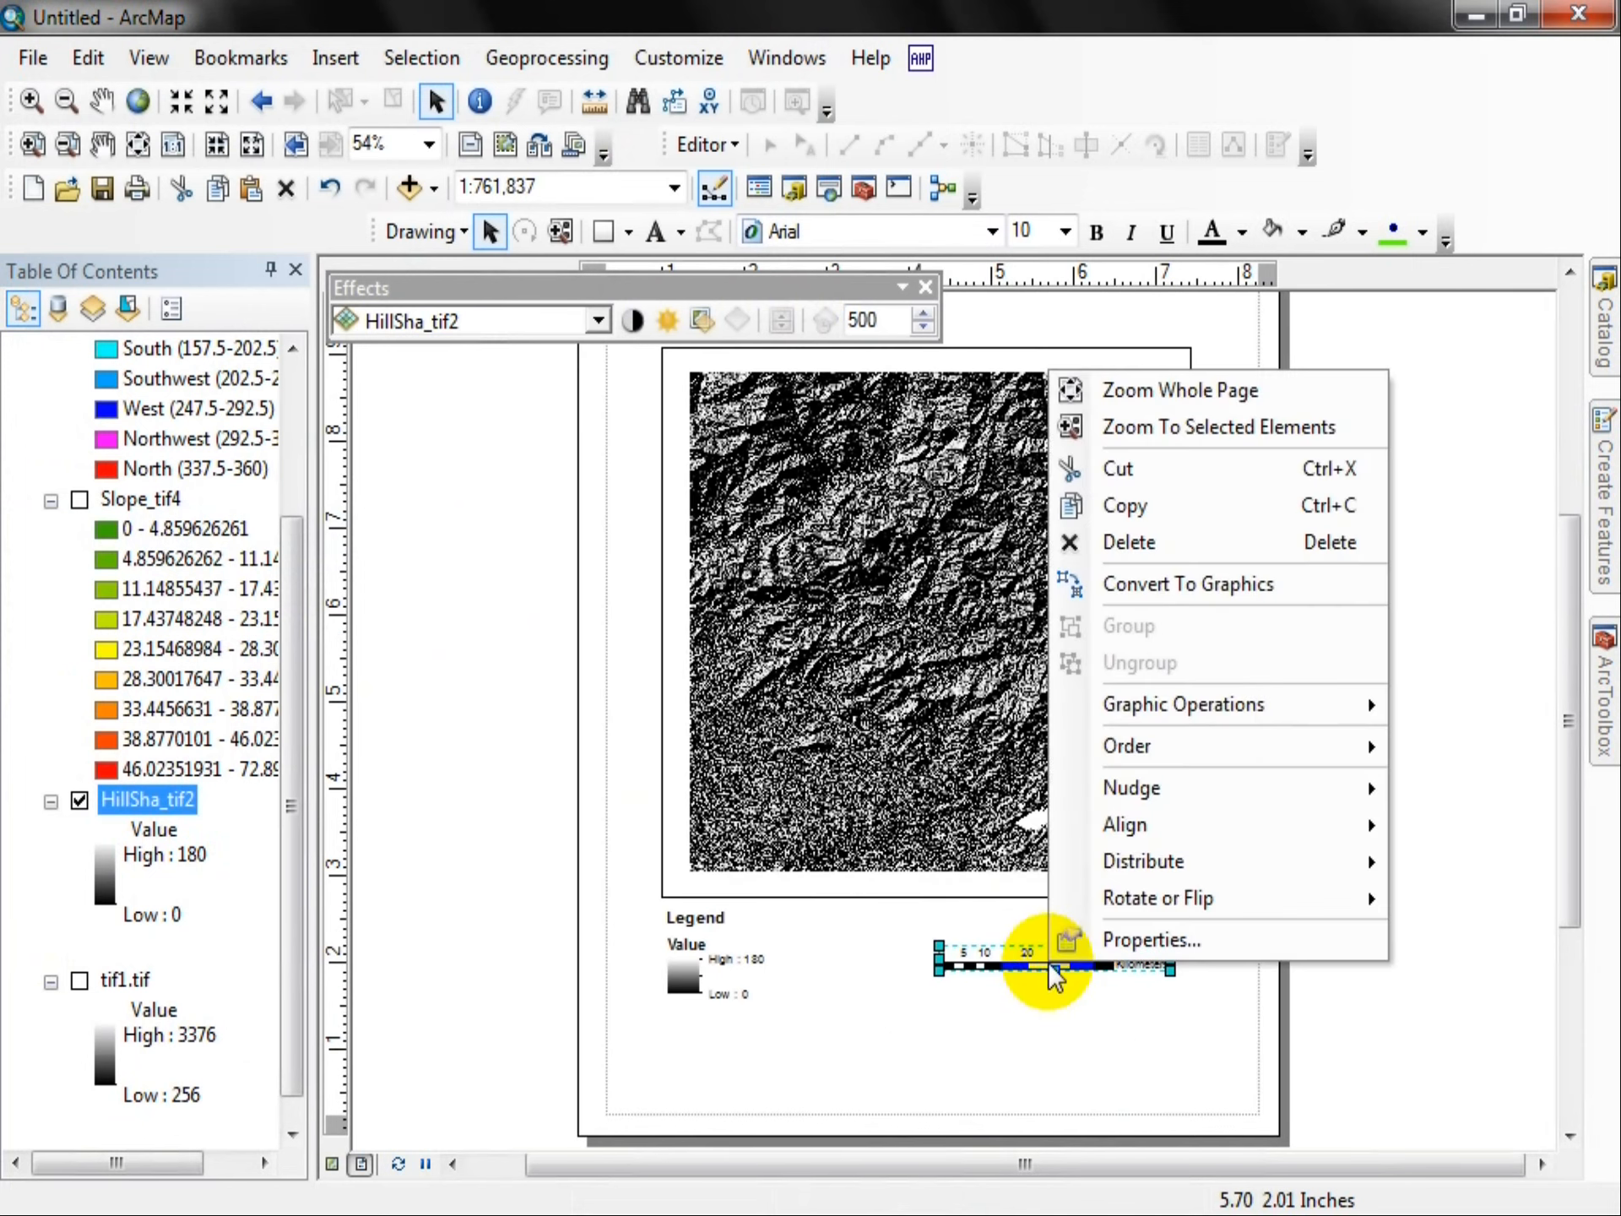
click(1098, 941)
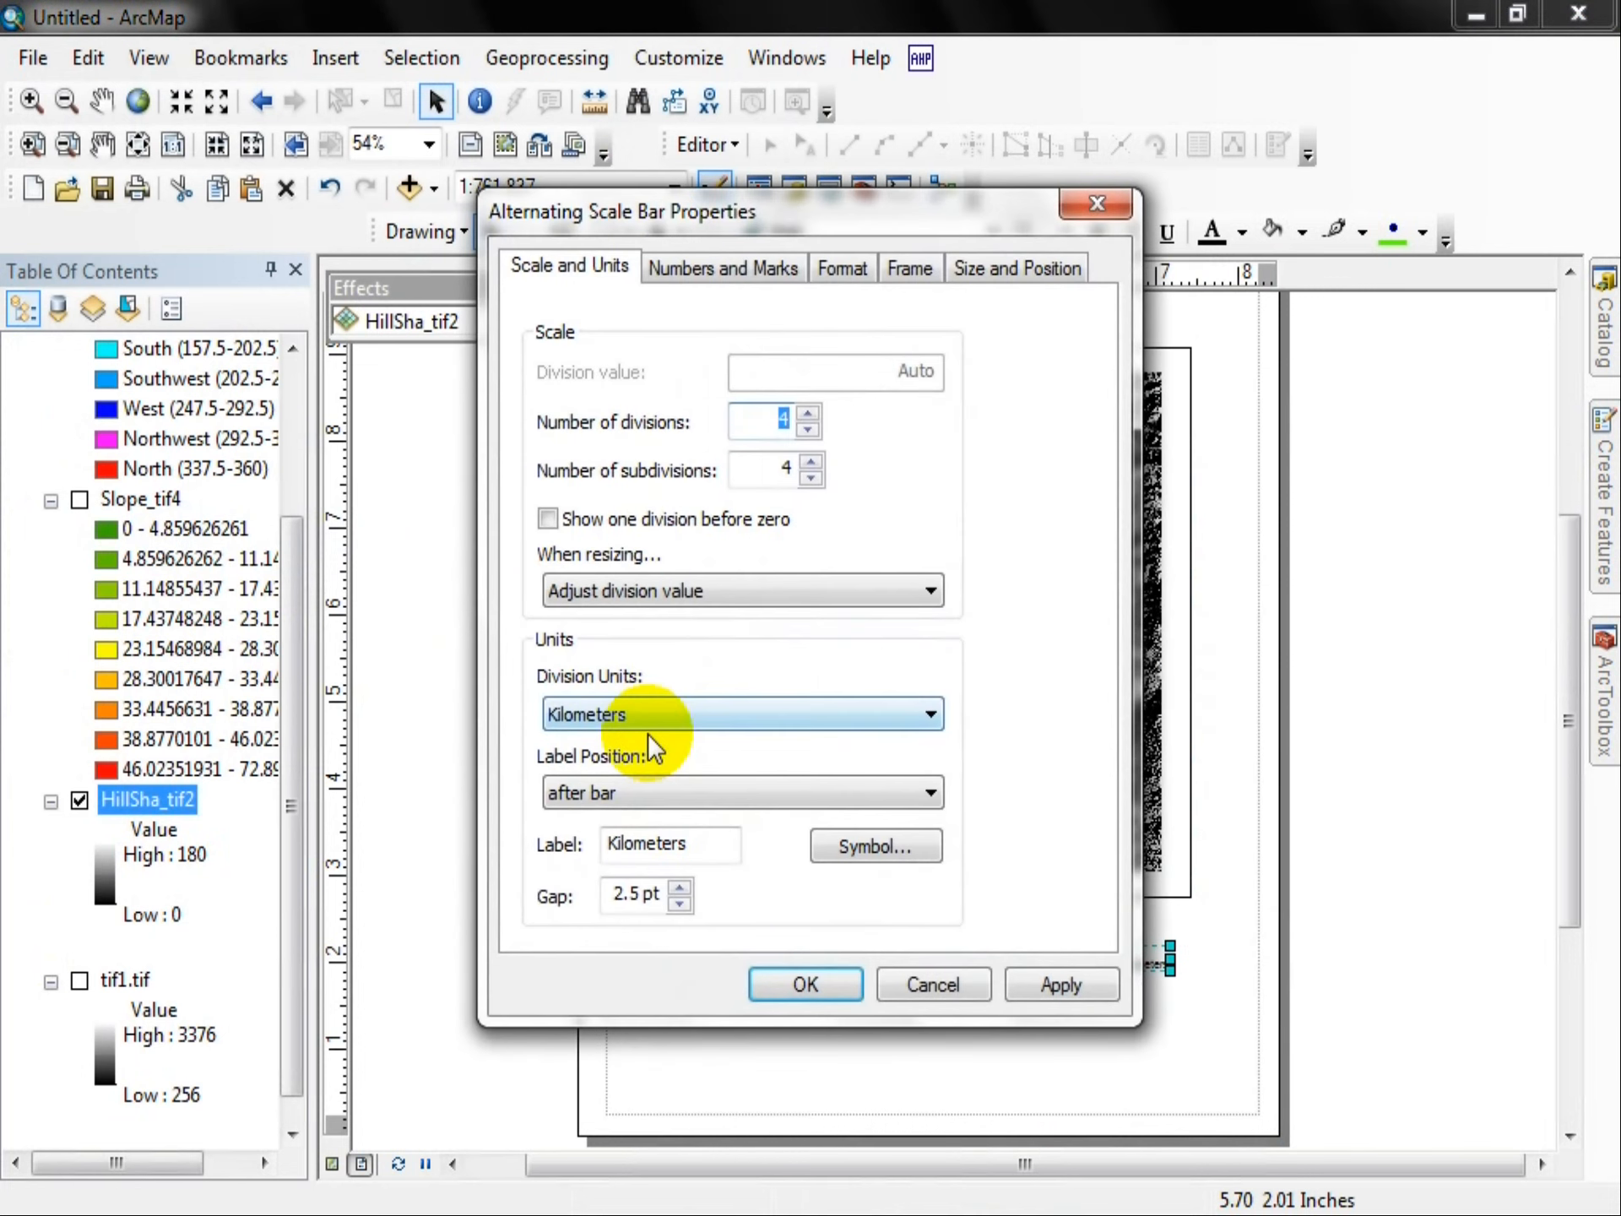
click(628, 791)
click(632, 1052)
click(1055, 988)
click(821, 986)
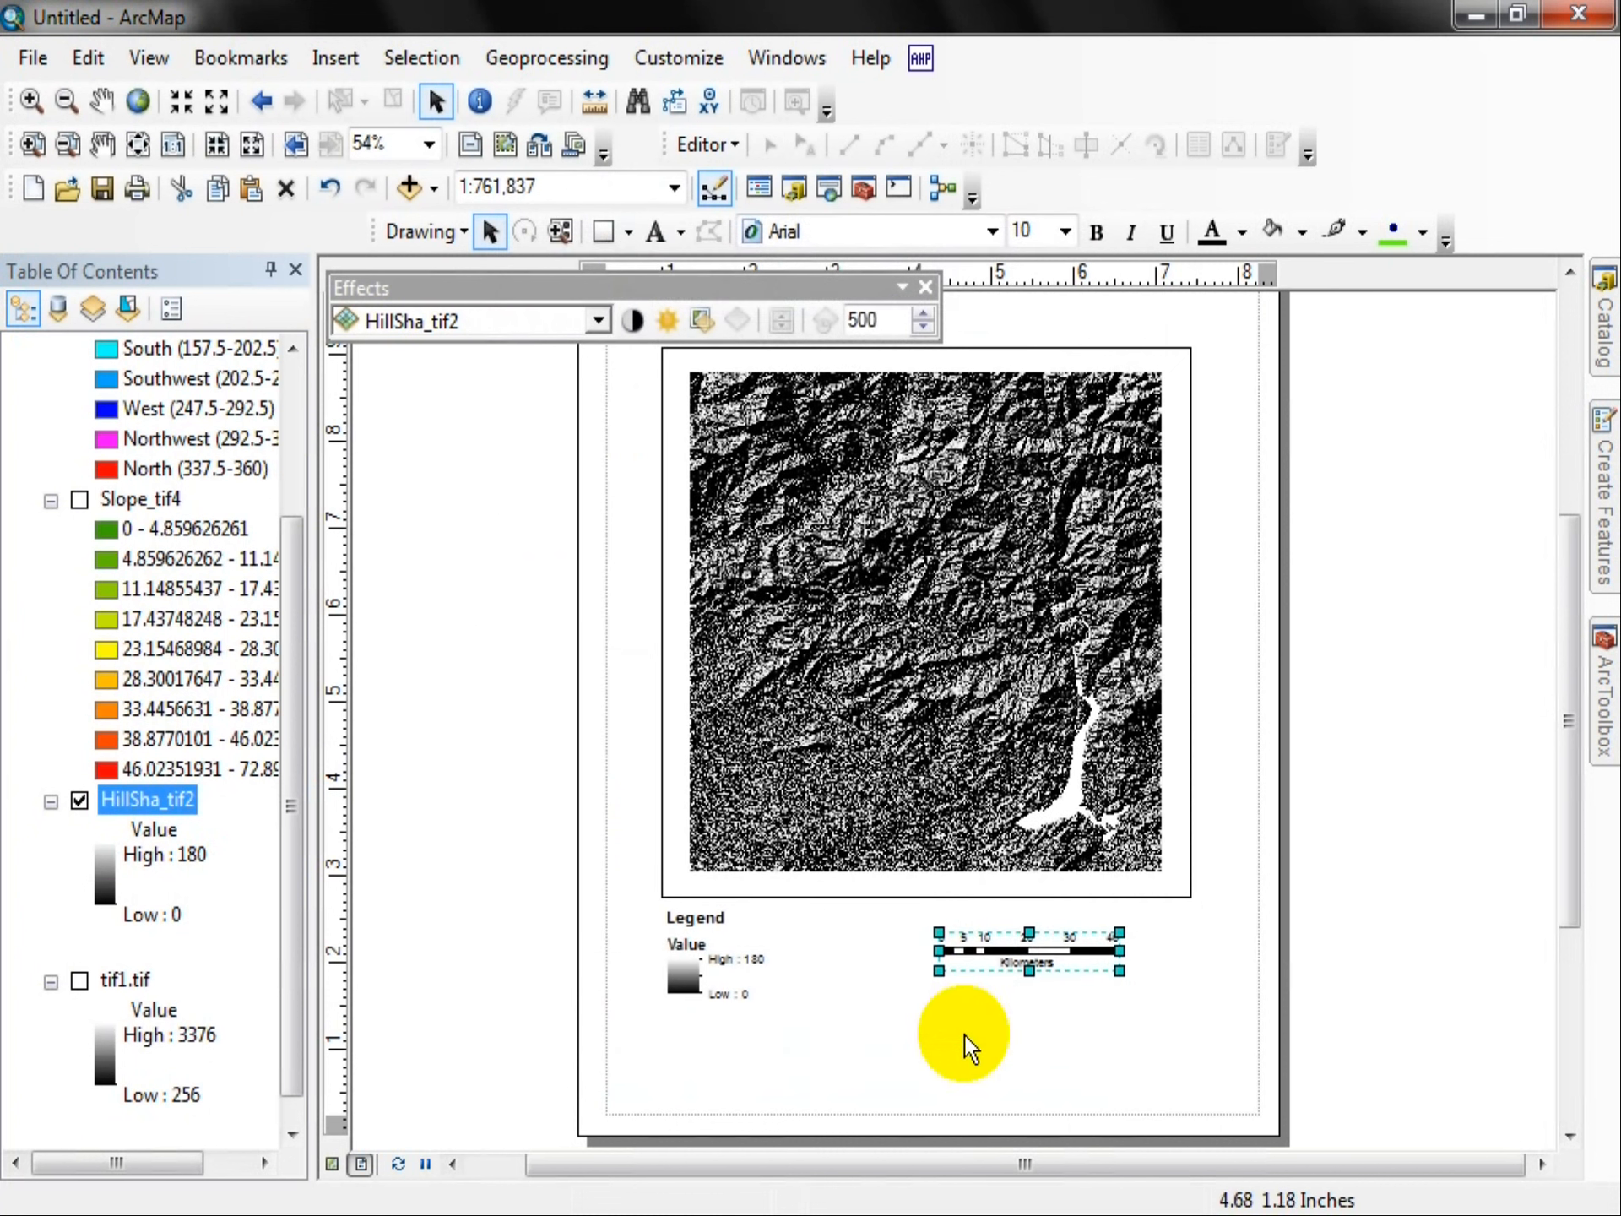
Step: Move the scale bar so that its end nearly lines up with the map frame's right edge
drag(1007, 958, 1087, 978)
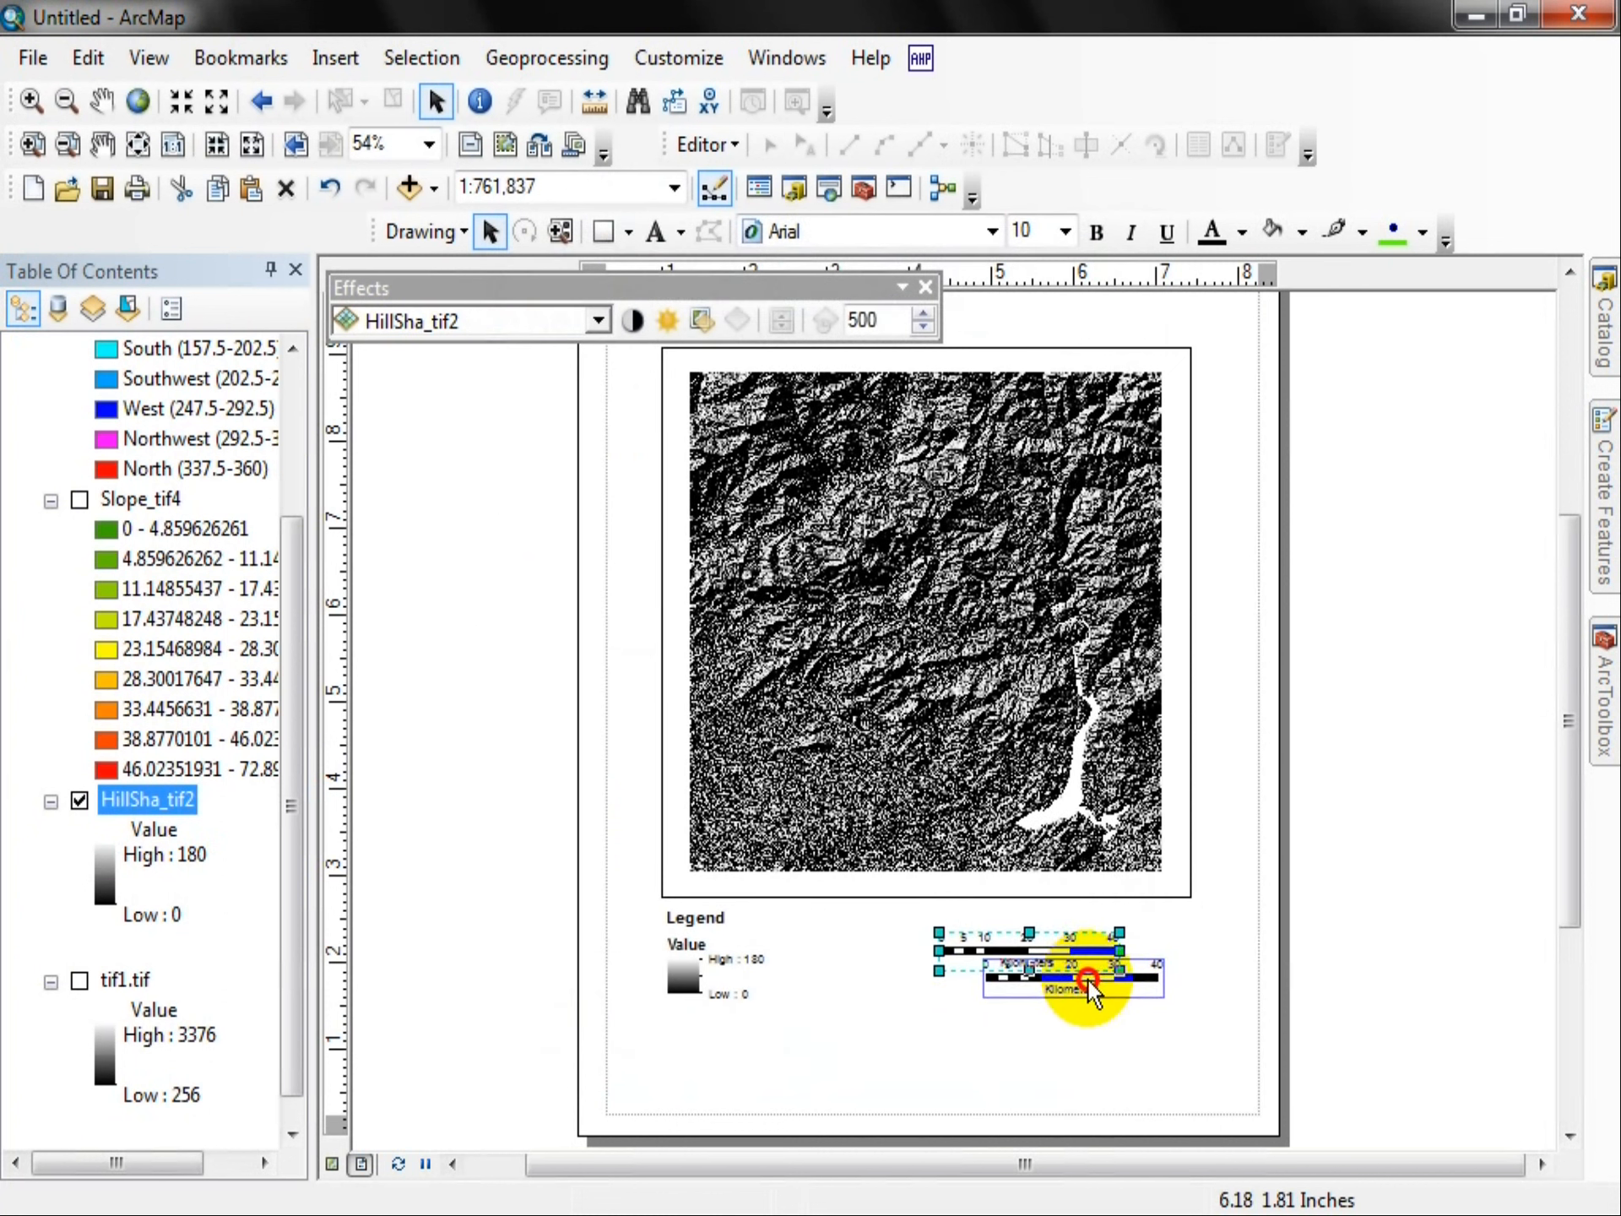
drag(1088, 977, 1095, 977)
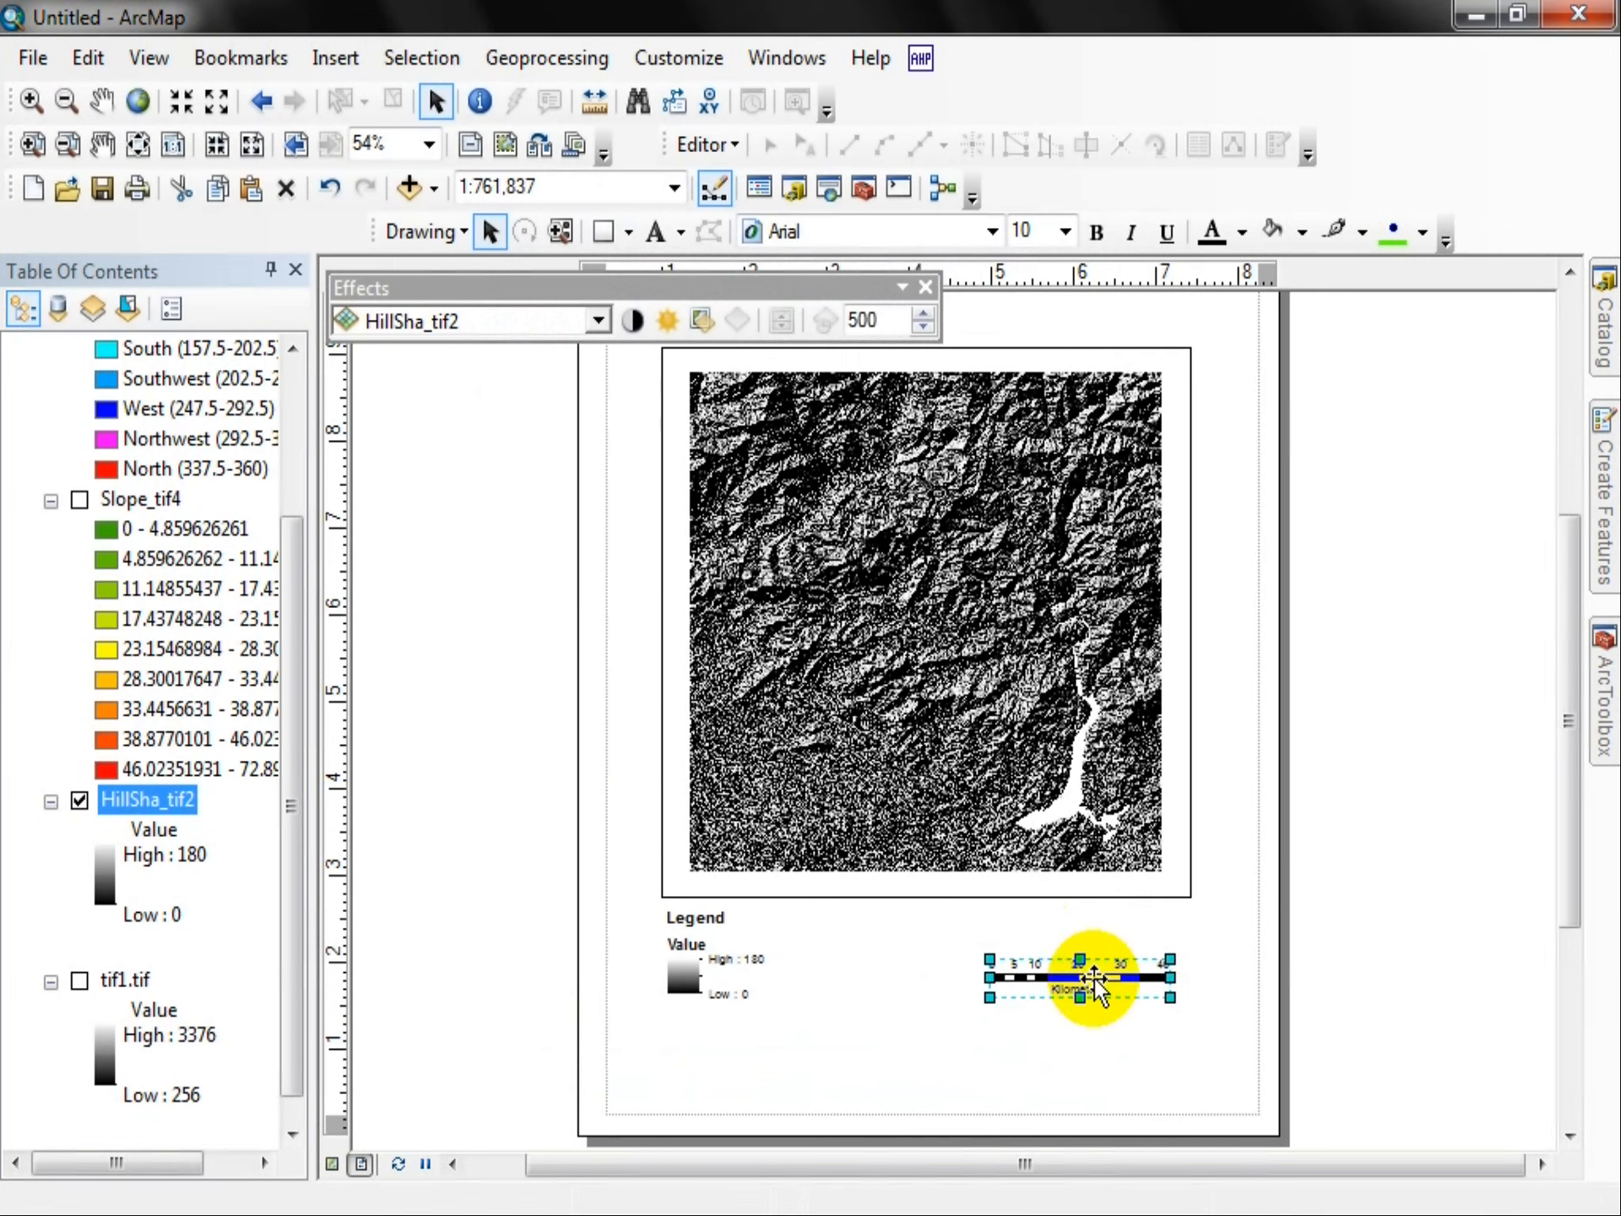
click(1231, 929)
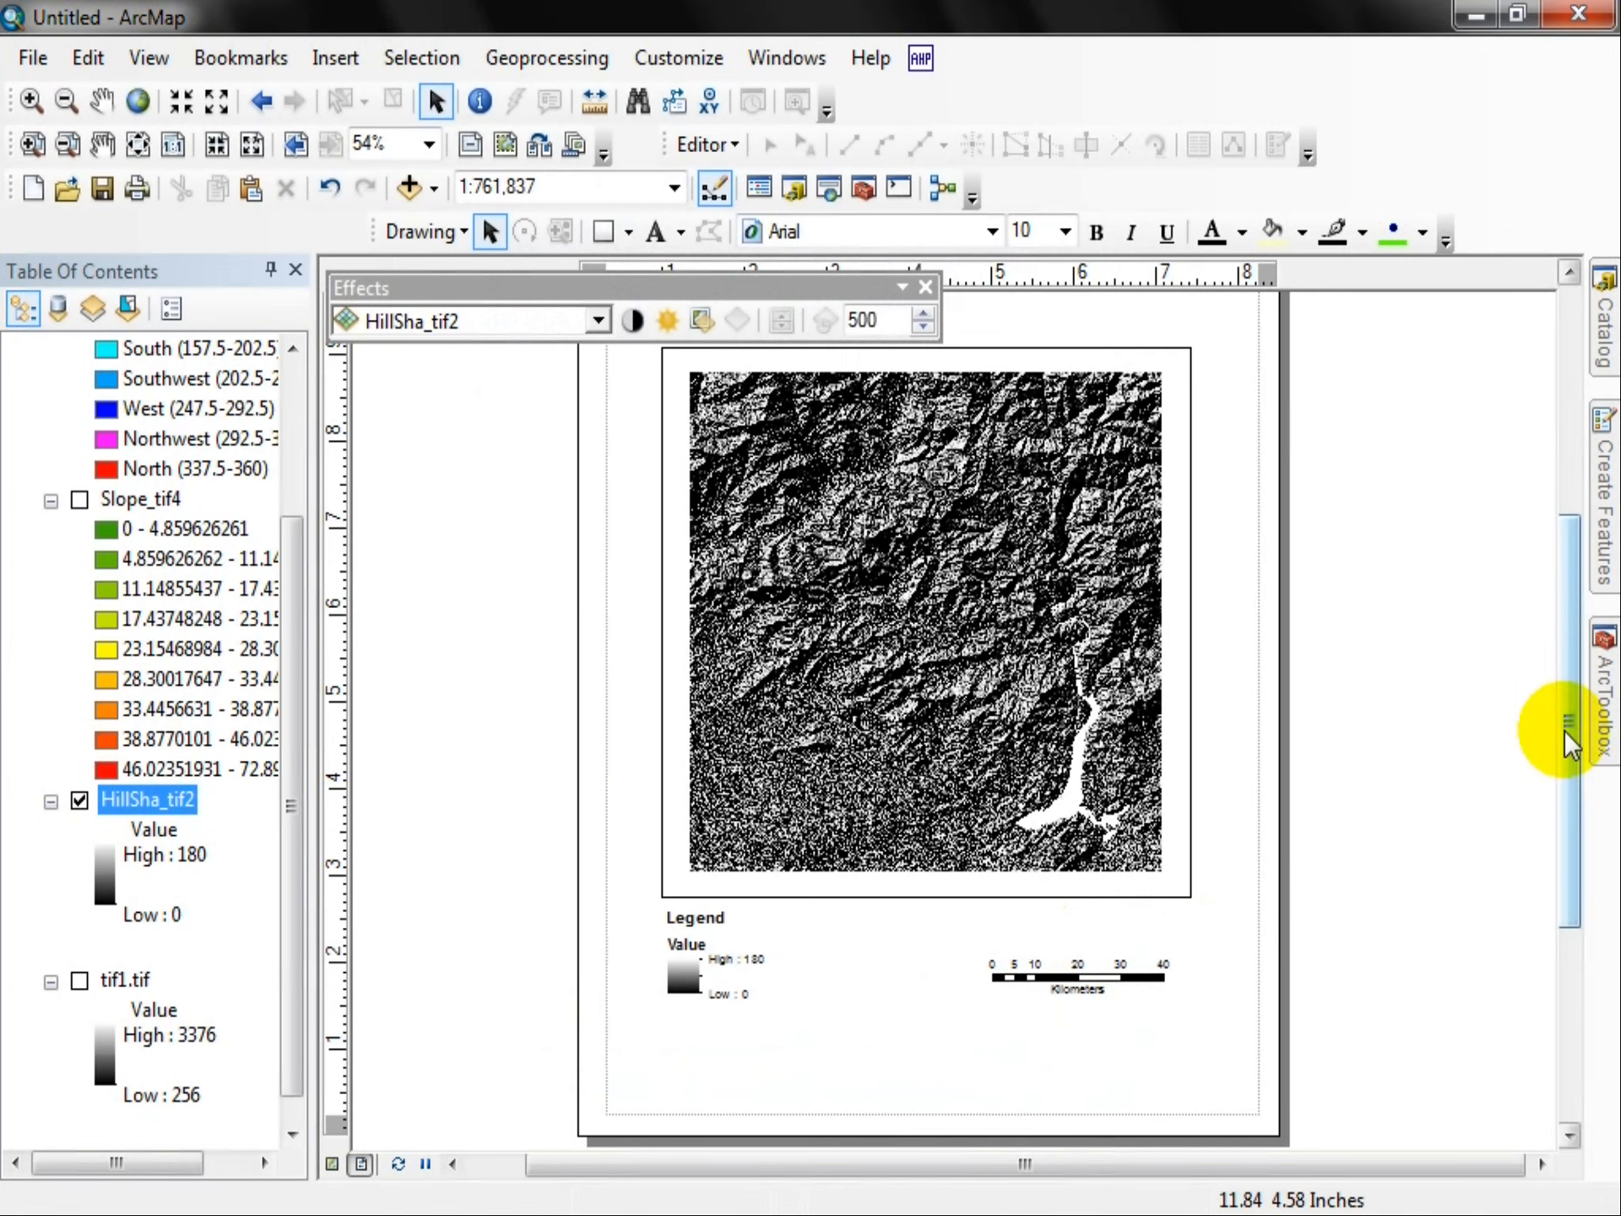
Step: Insert the ESRI North 4 north arrow and place it below the map, just left of the scale bar
drag(1564, 729, 1564, 657)
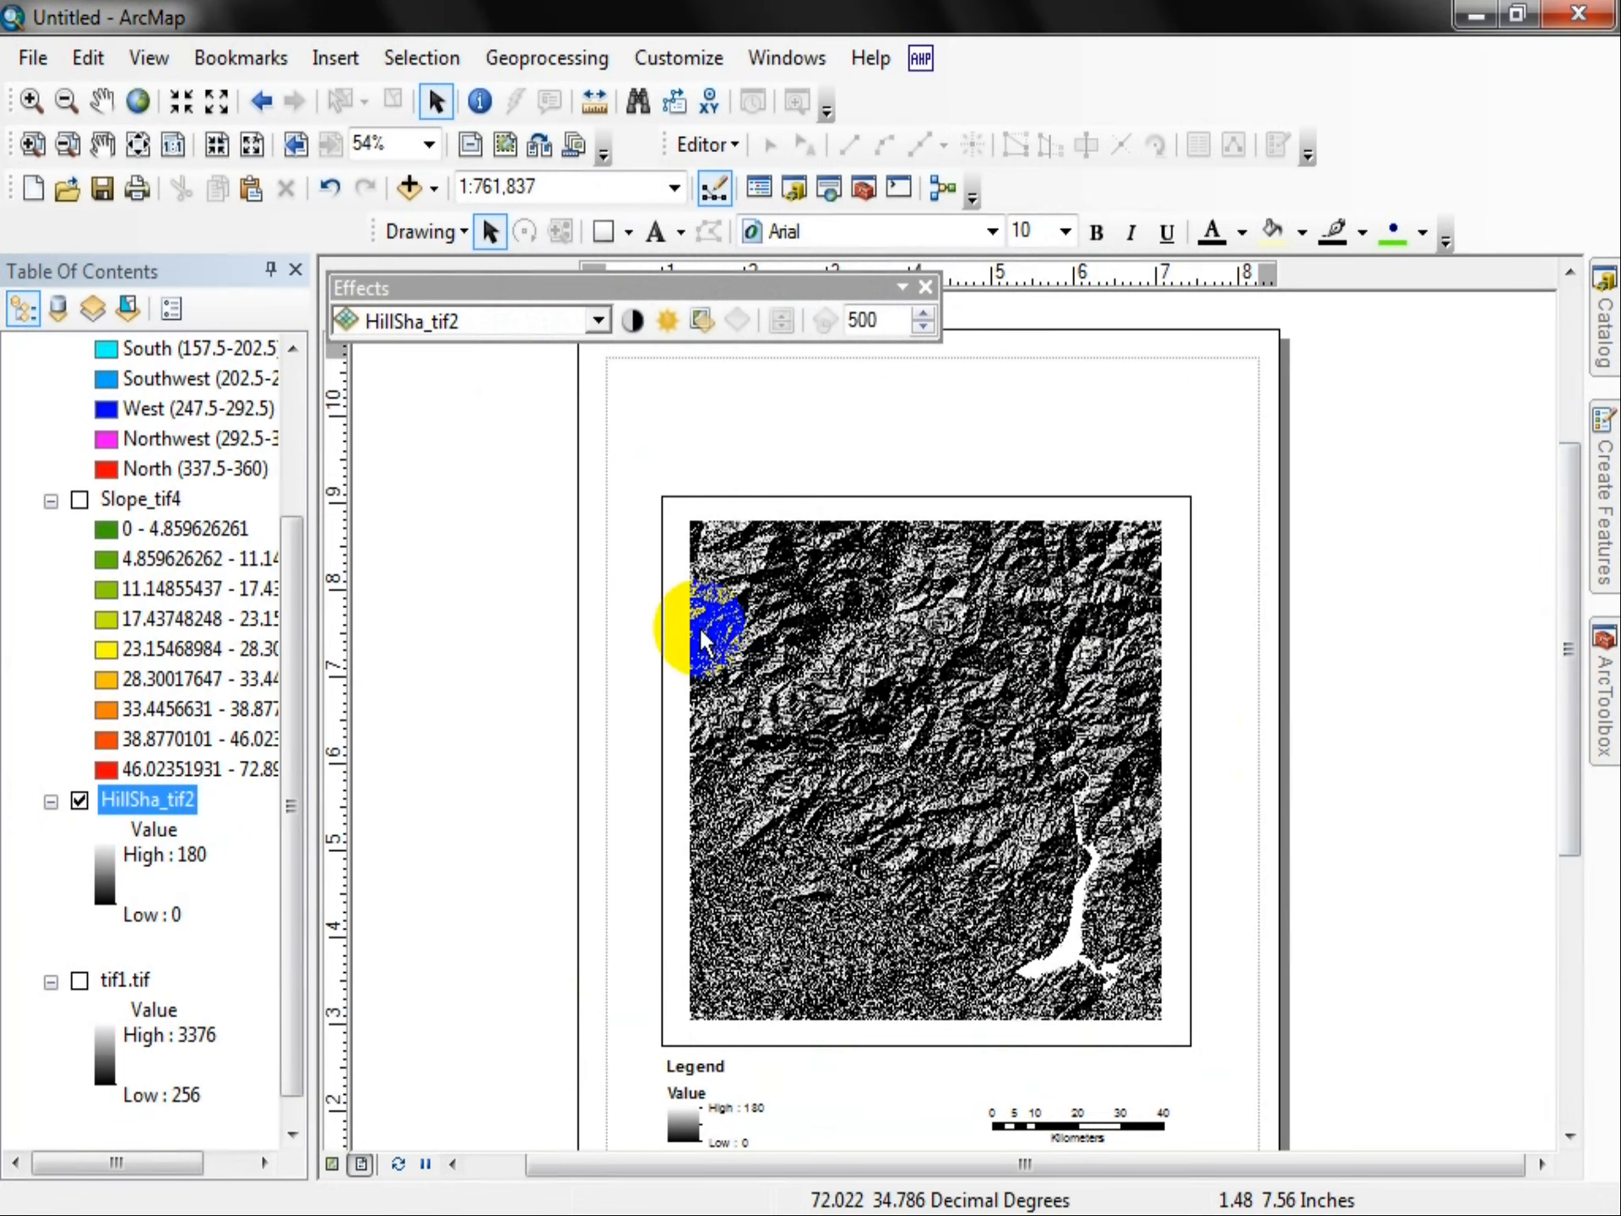
click(314, 57)
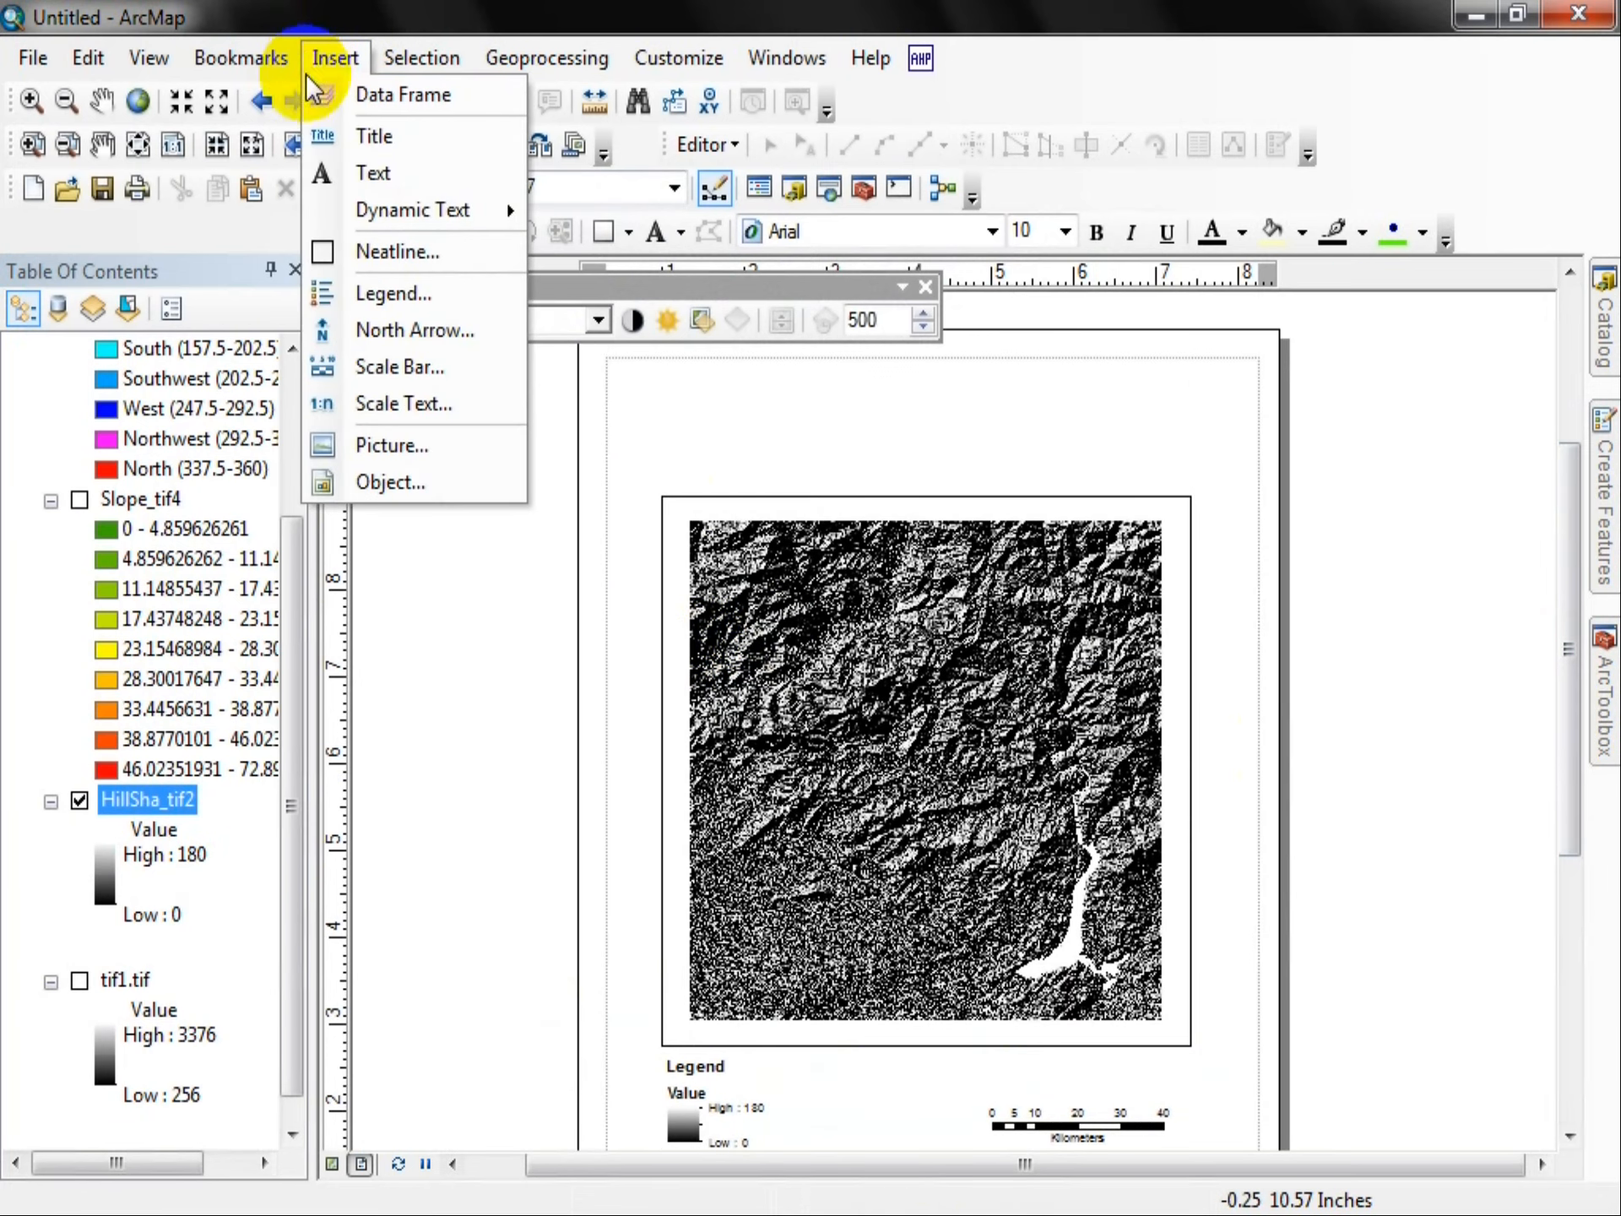
click(344, 328)
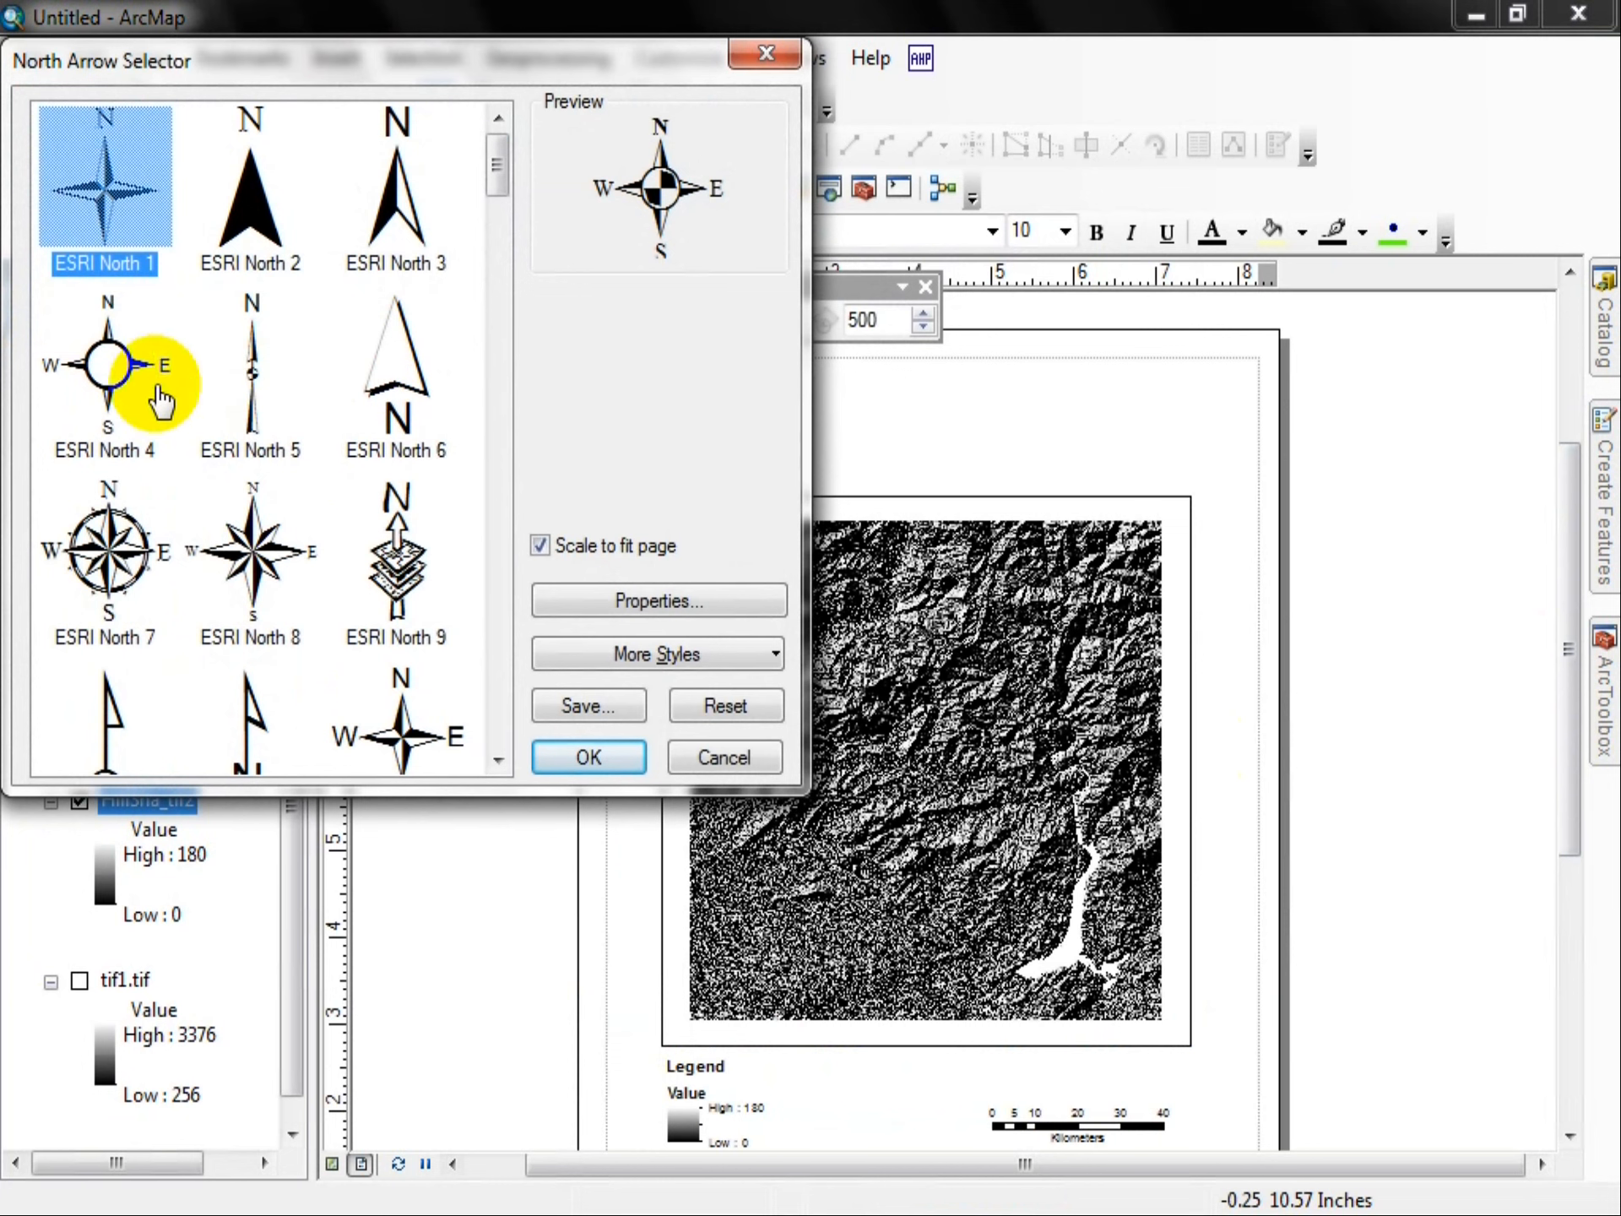
click(110, 371)
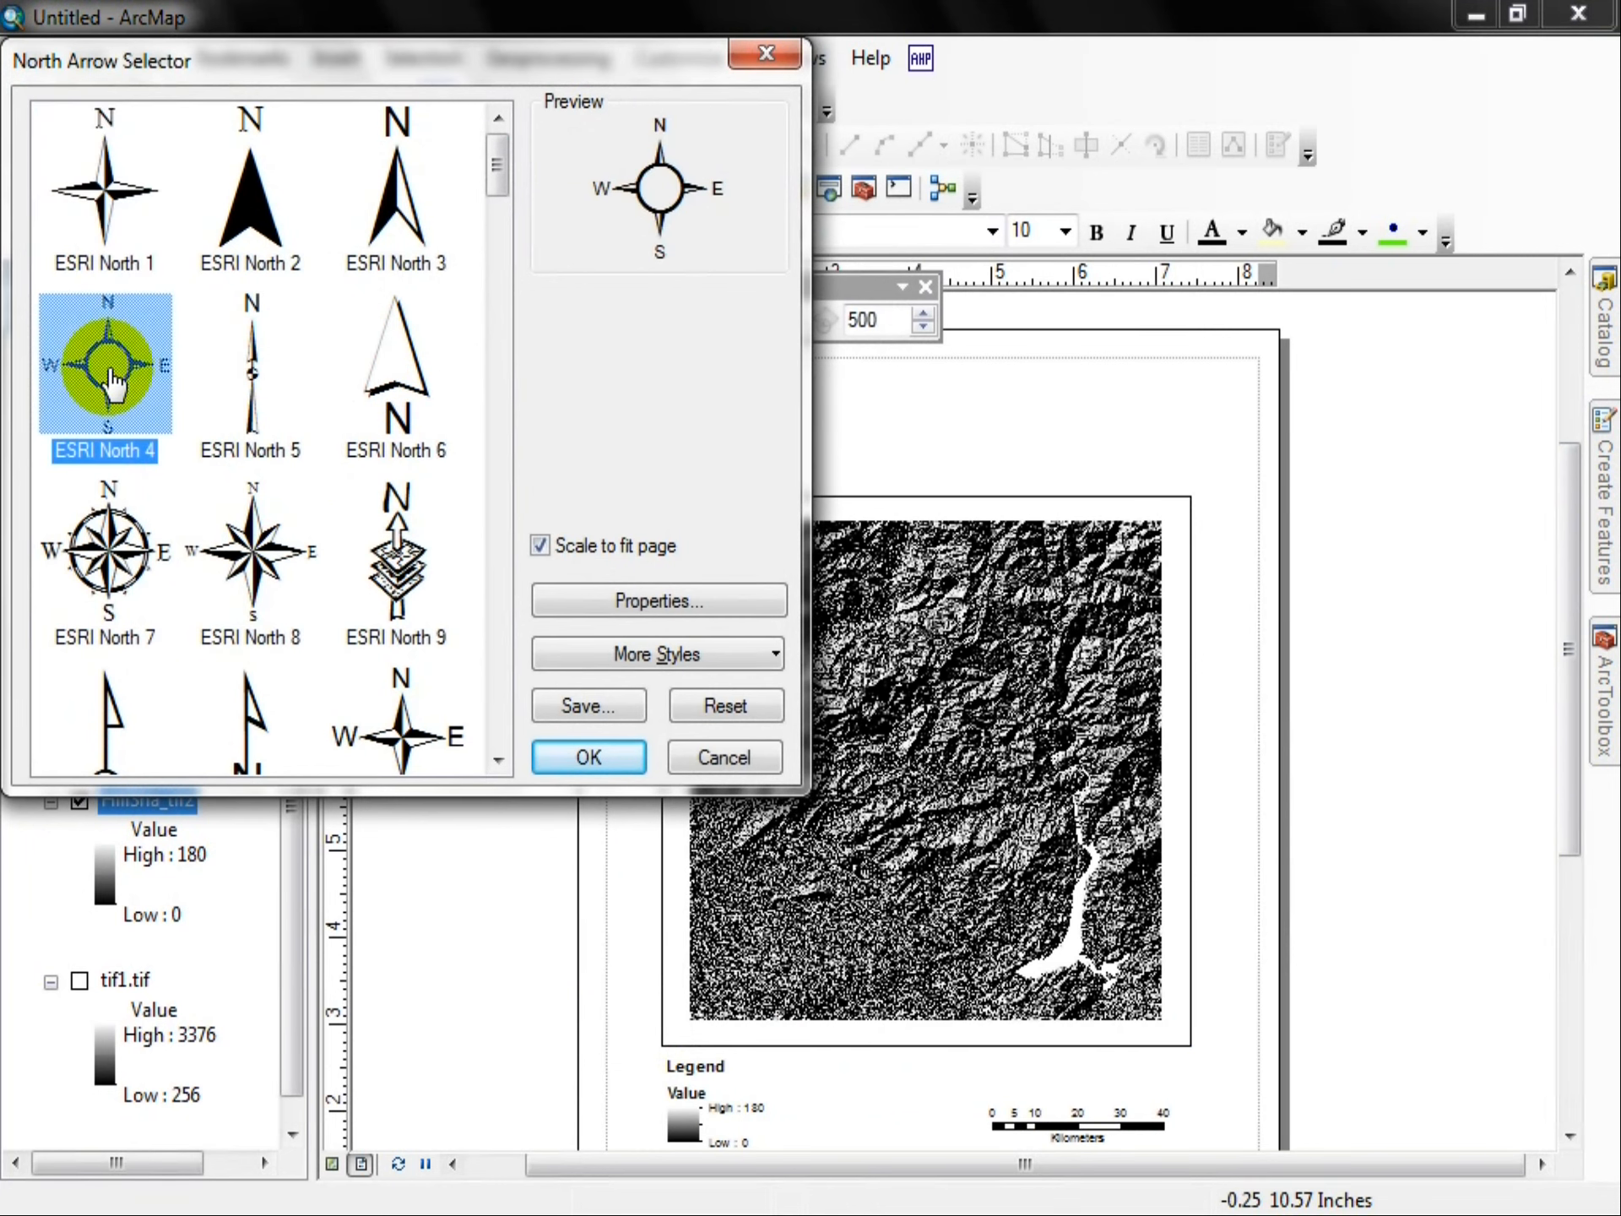
click(557, 758)
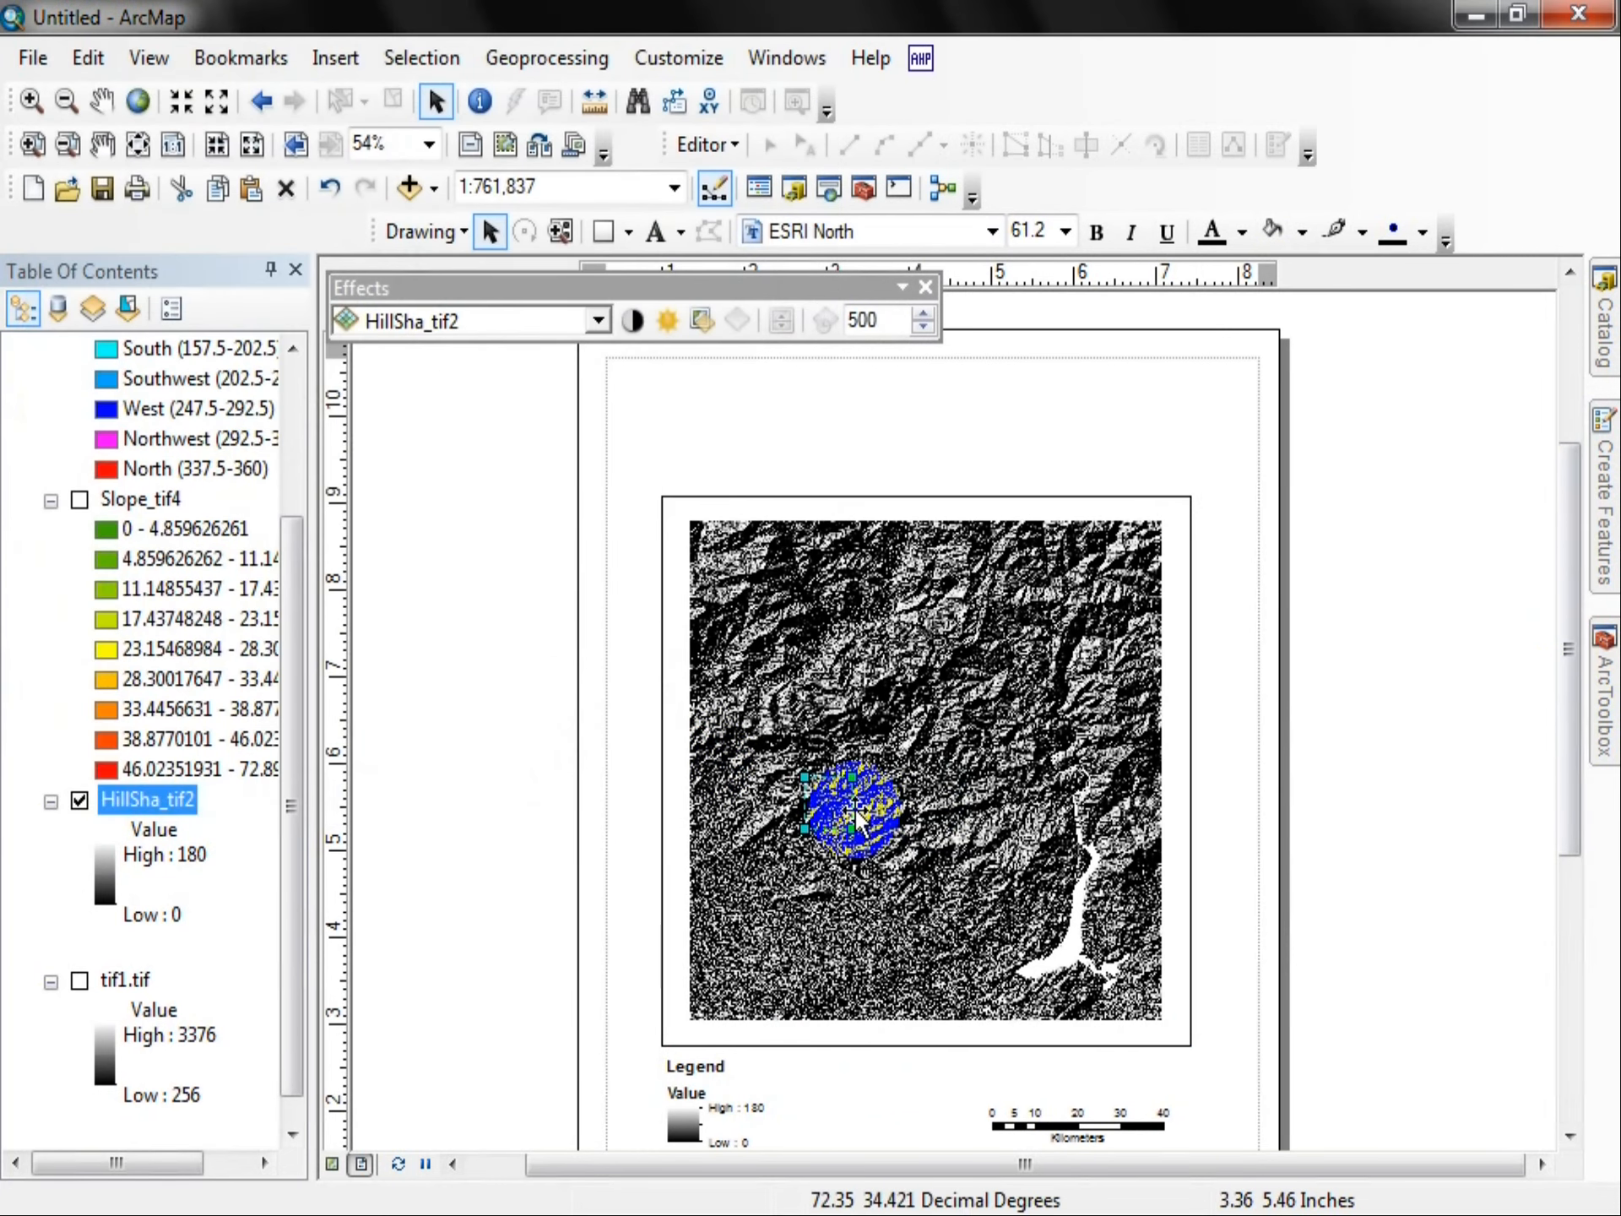
drag(827, 810, 935, 1110)
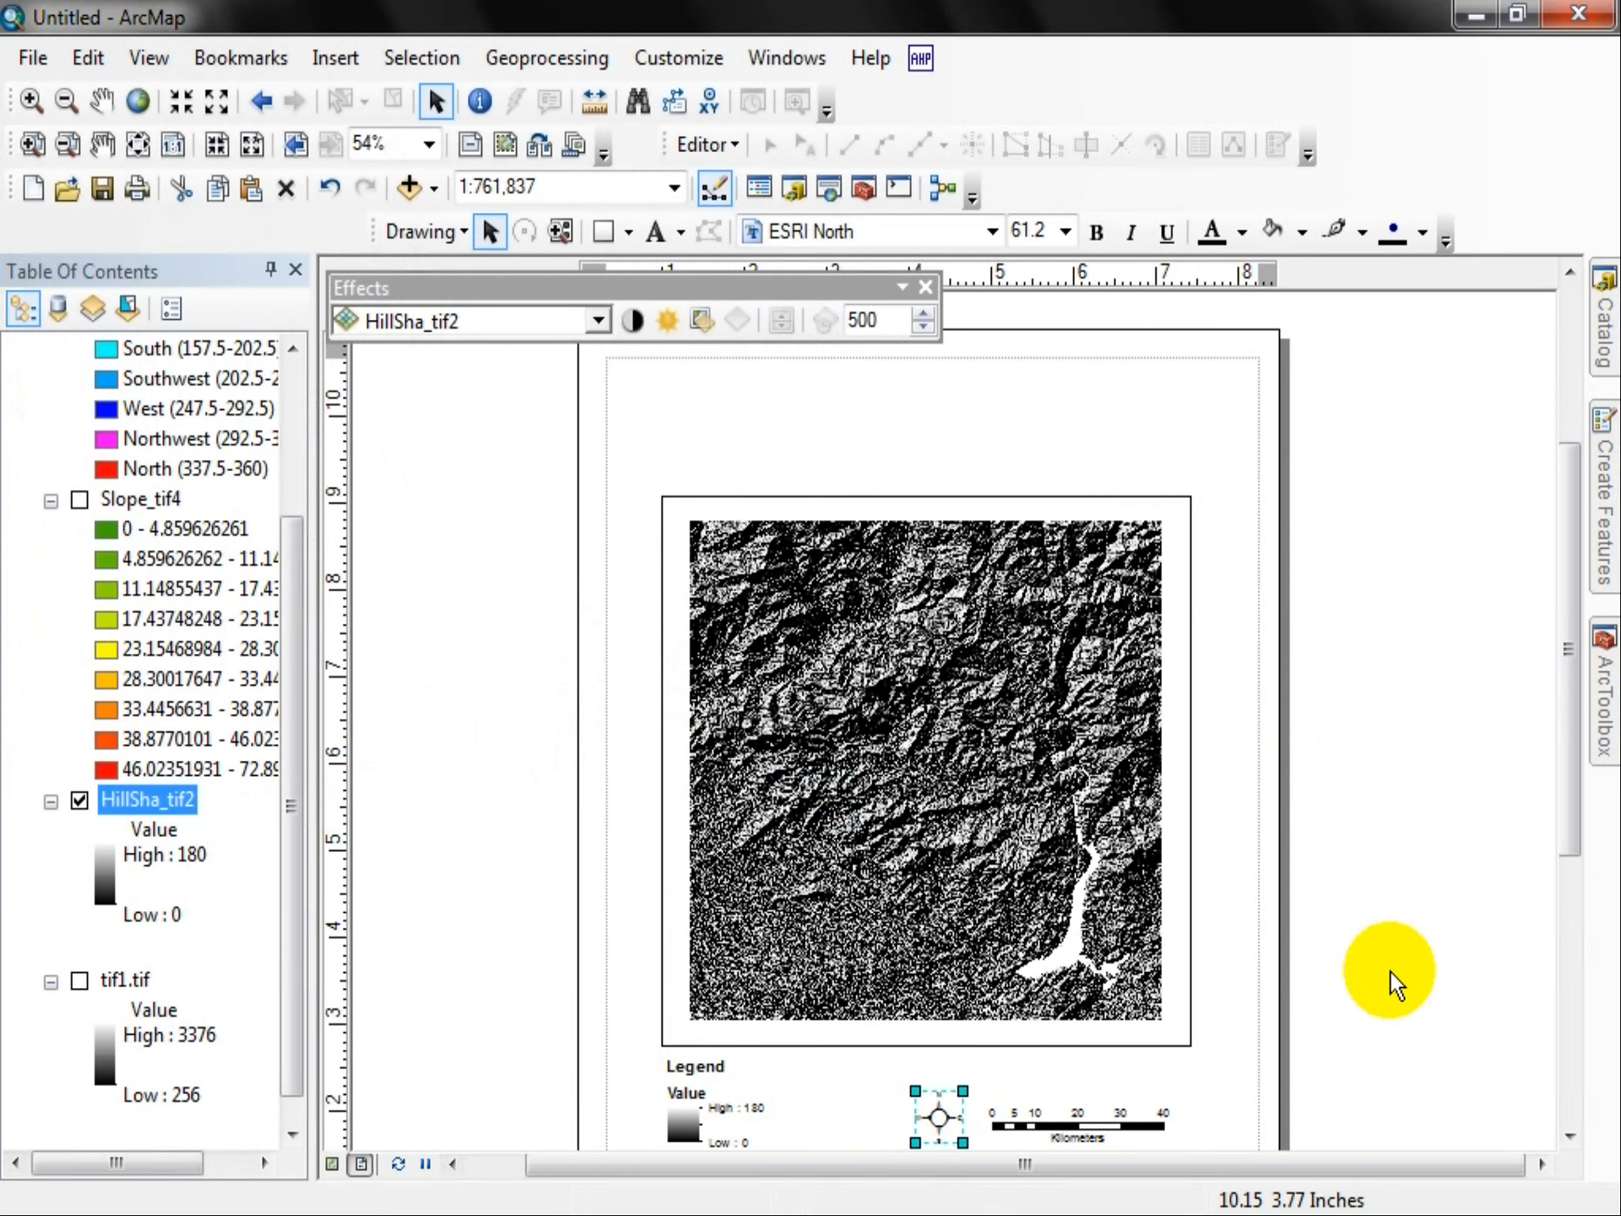
Step: Arrange the north arrow centred directly above the scale bar, beneath the map frame
drag(1565, 668, 1569, 802)
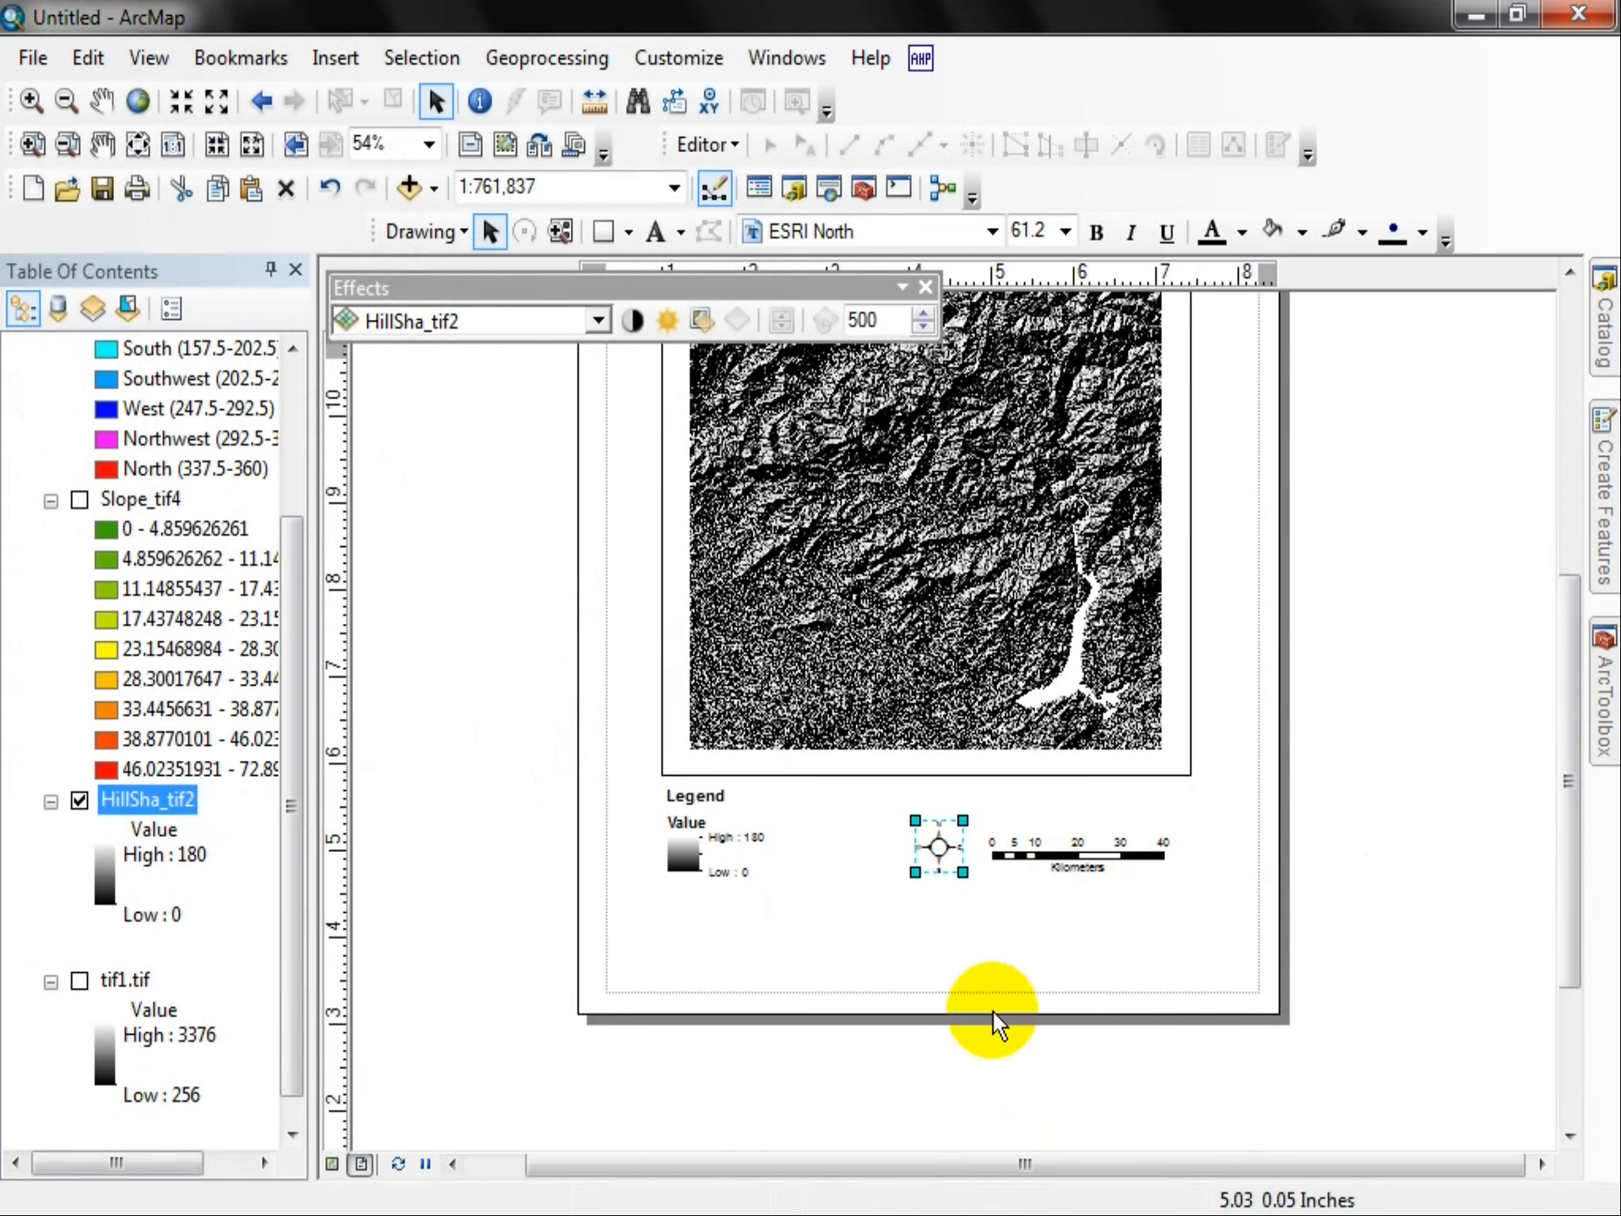
drag(1048, 855, 1056, 812)
click(935, 851)
click(1051, 870)
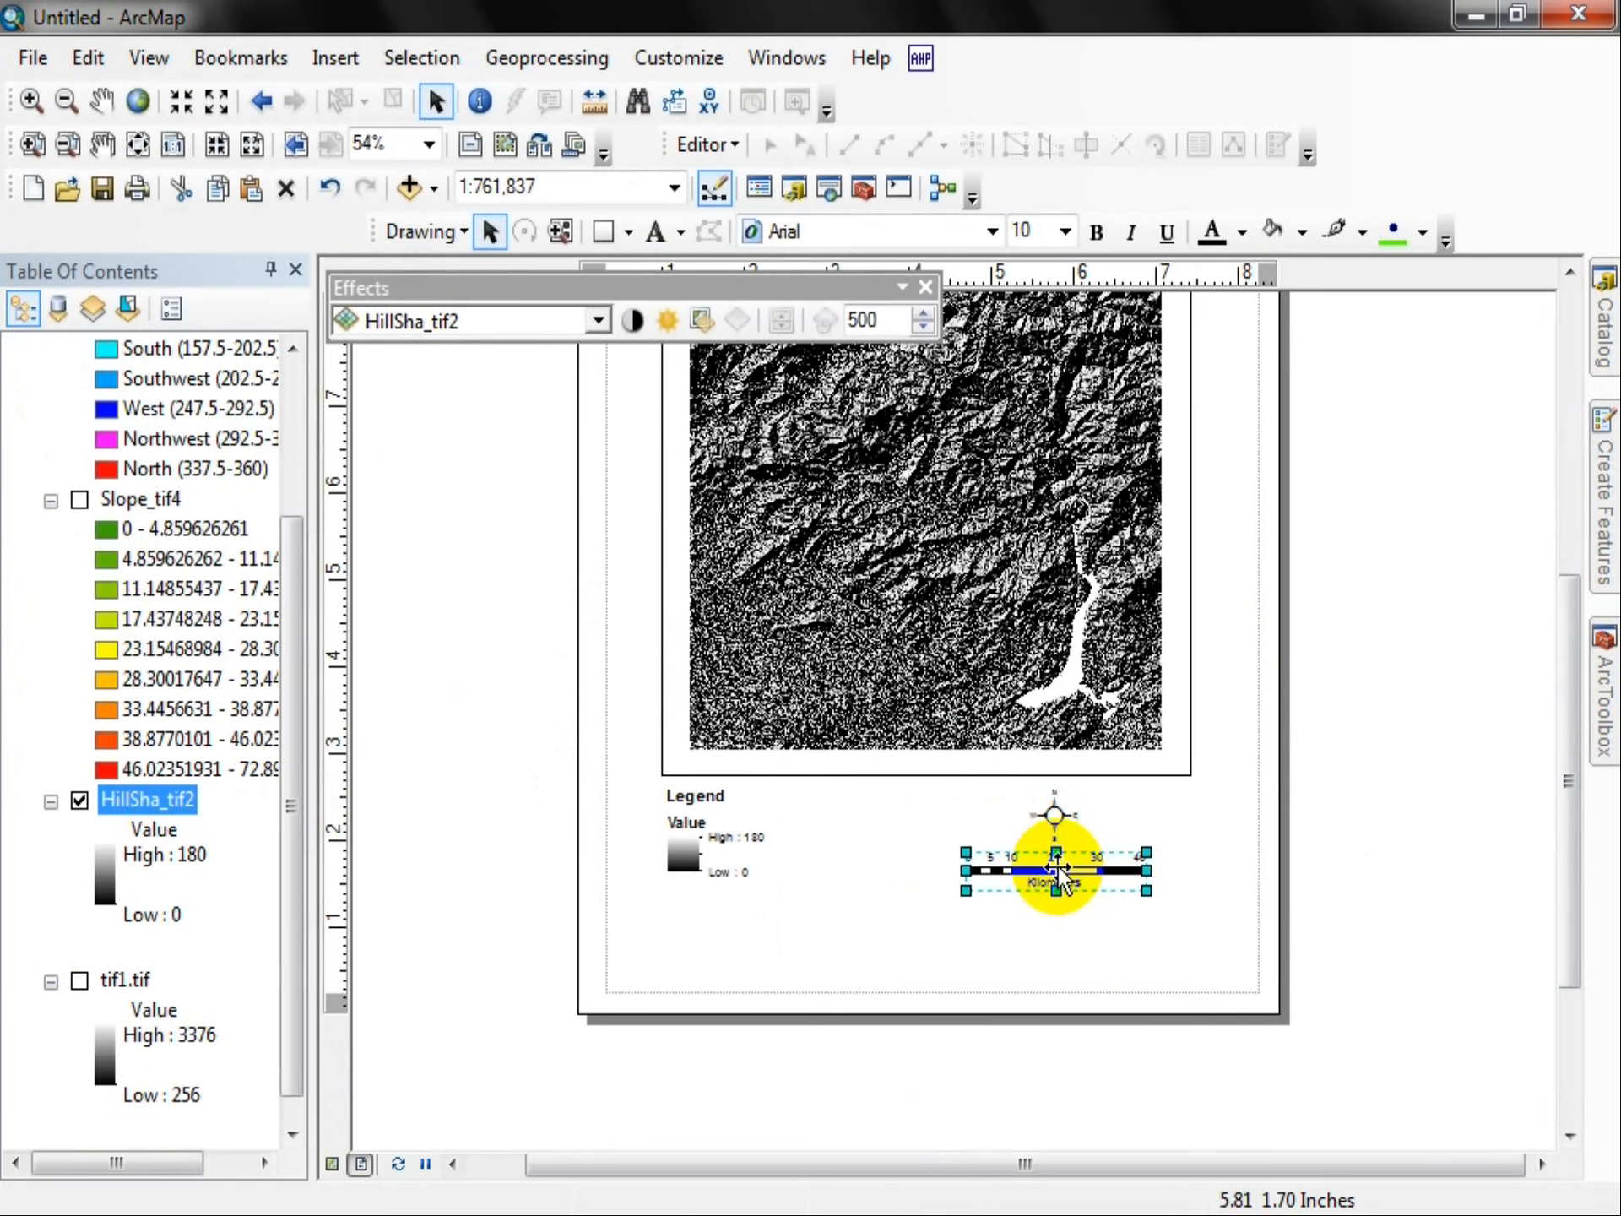
click(1187, 800)
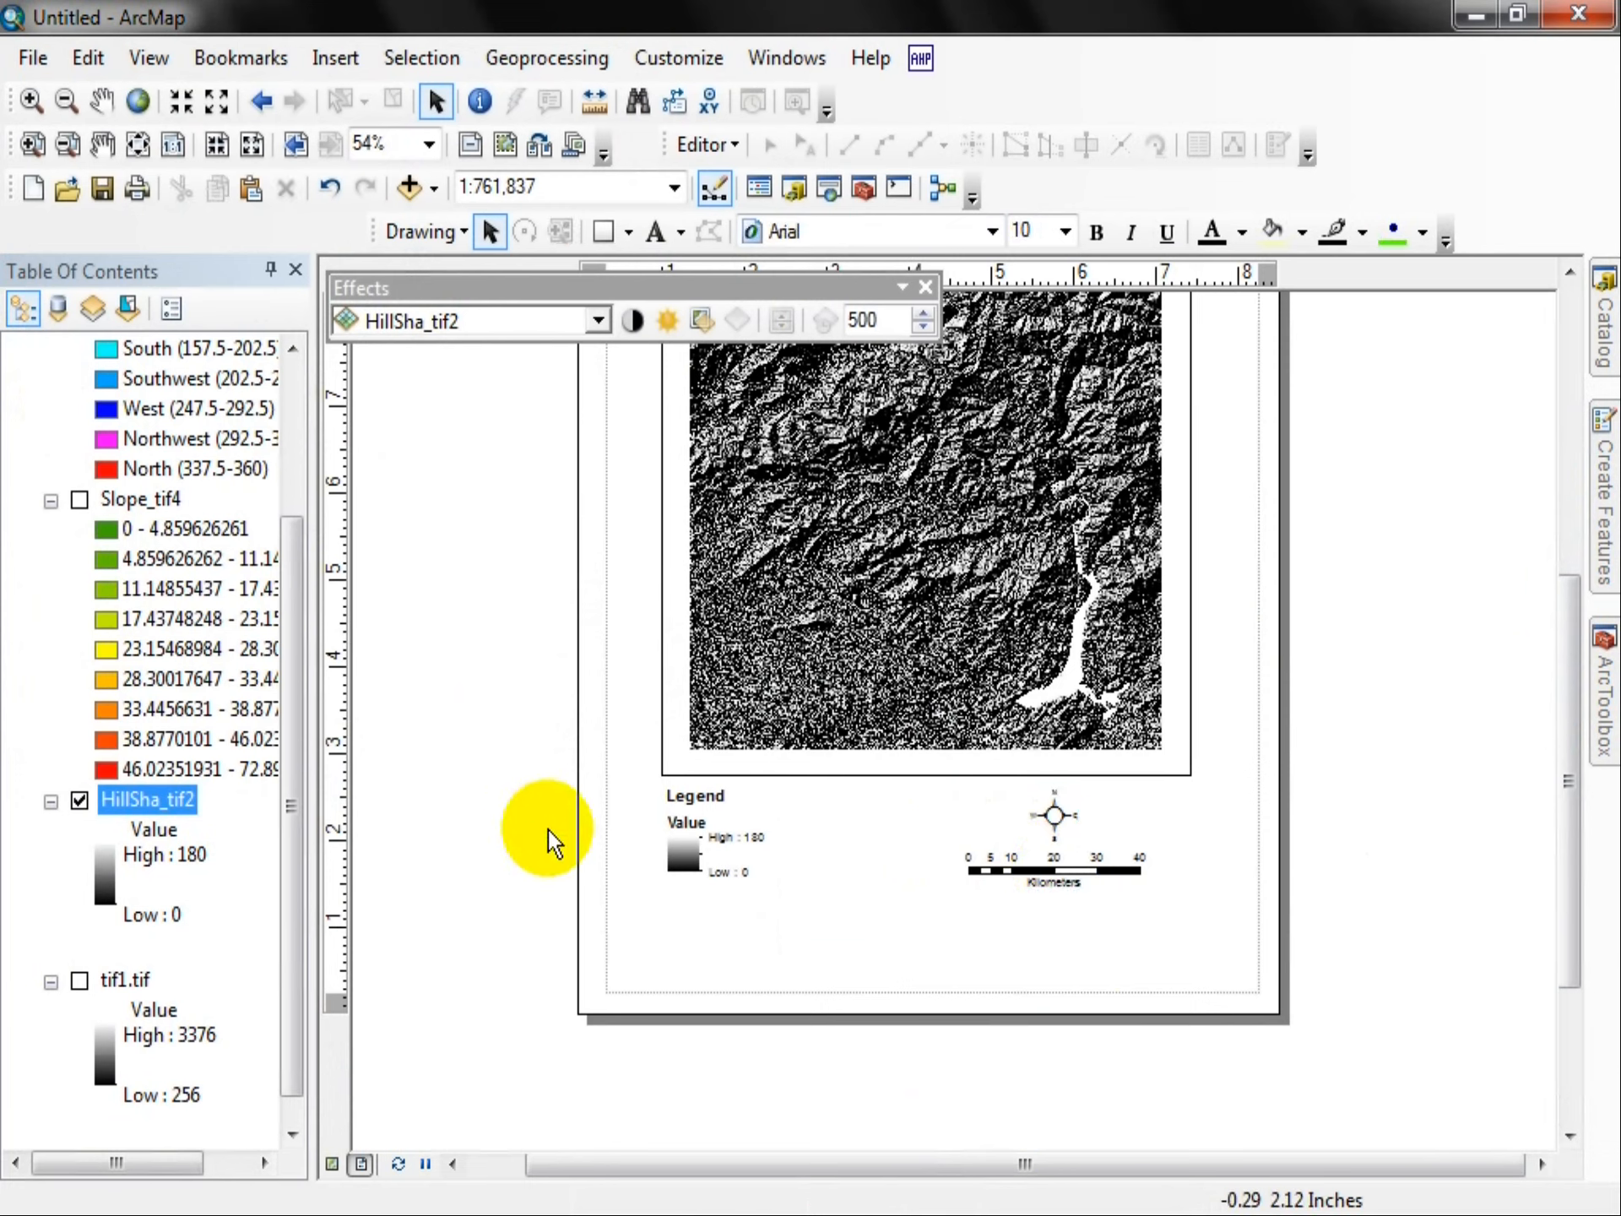
Step: Shift the legend slightly to the right below the map frame's left corner
click(697, 851)
drag(693, 845, 704, 846)
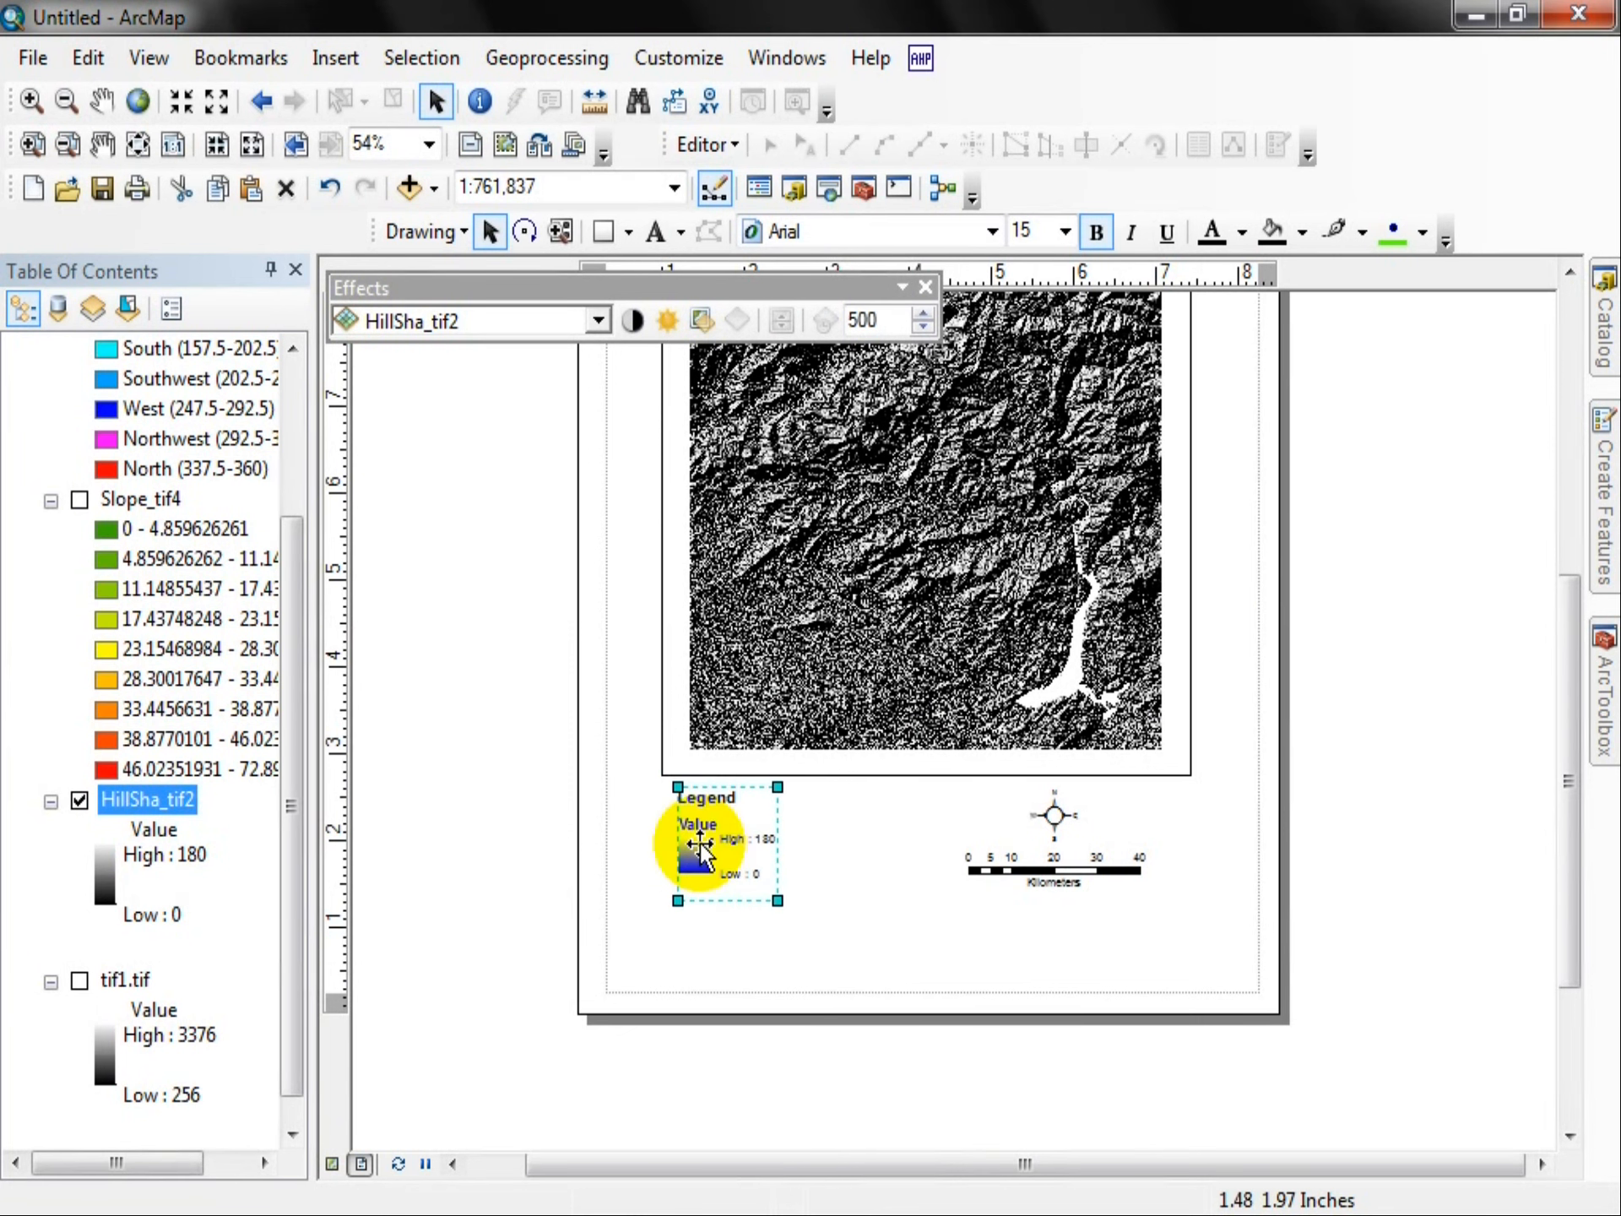
click(833, 897)
Step: Insert the text "Hill Shade" and place it centred just above the map frame
drag(1558, 787, 1556, 661)
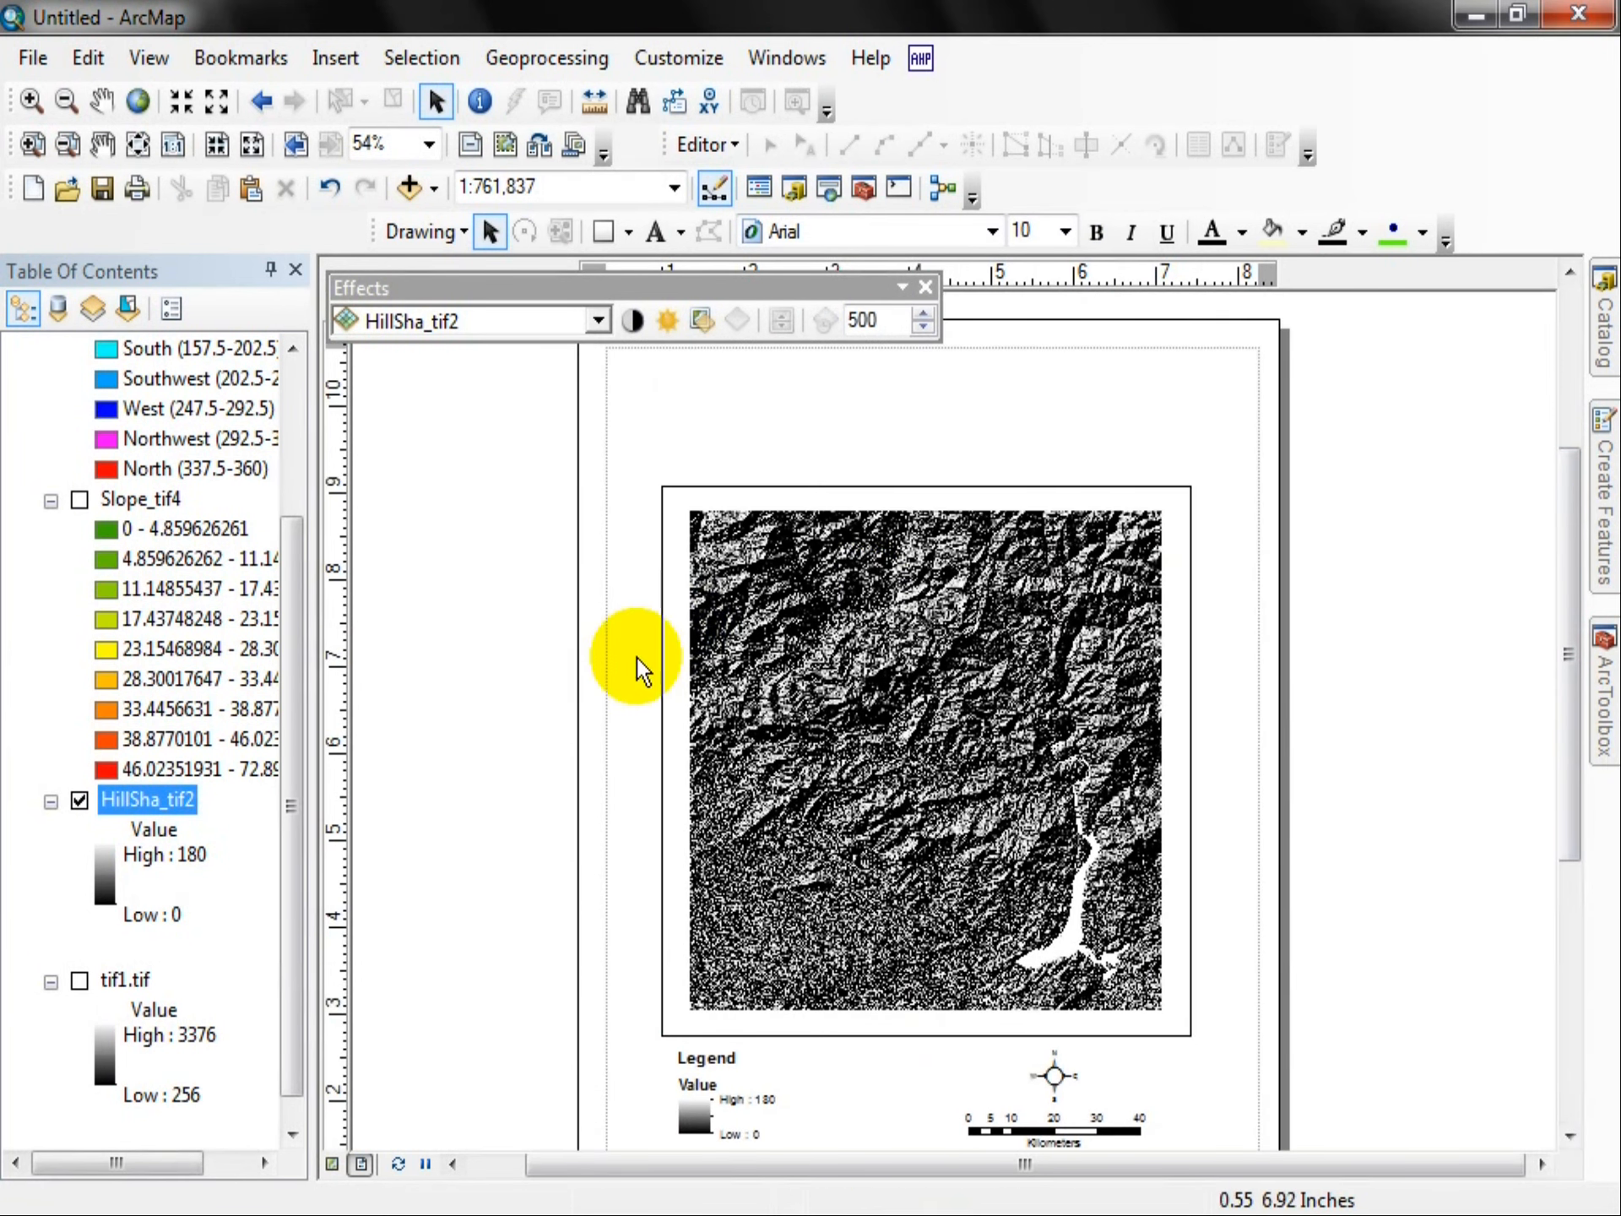
click(320, 54)
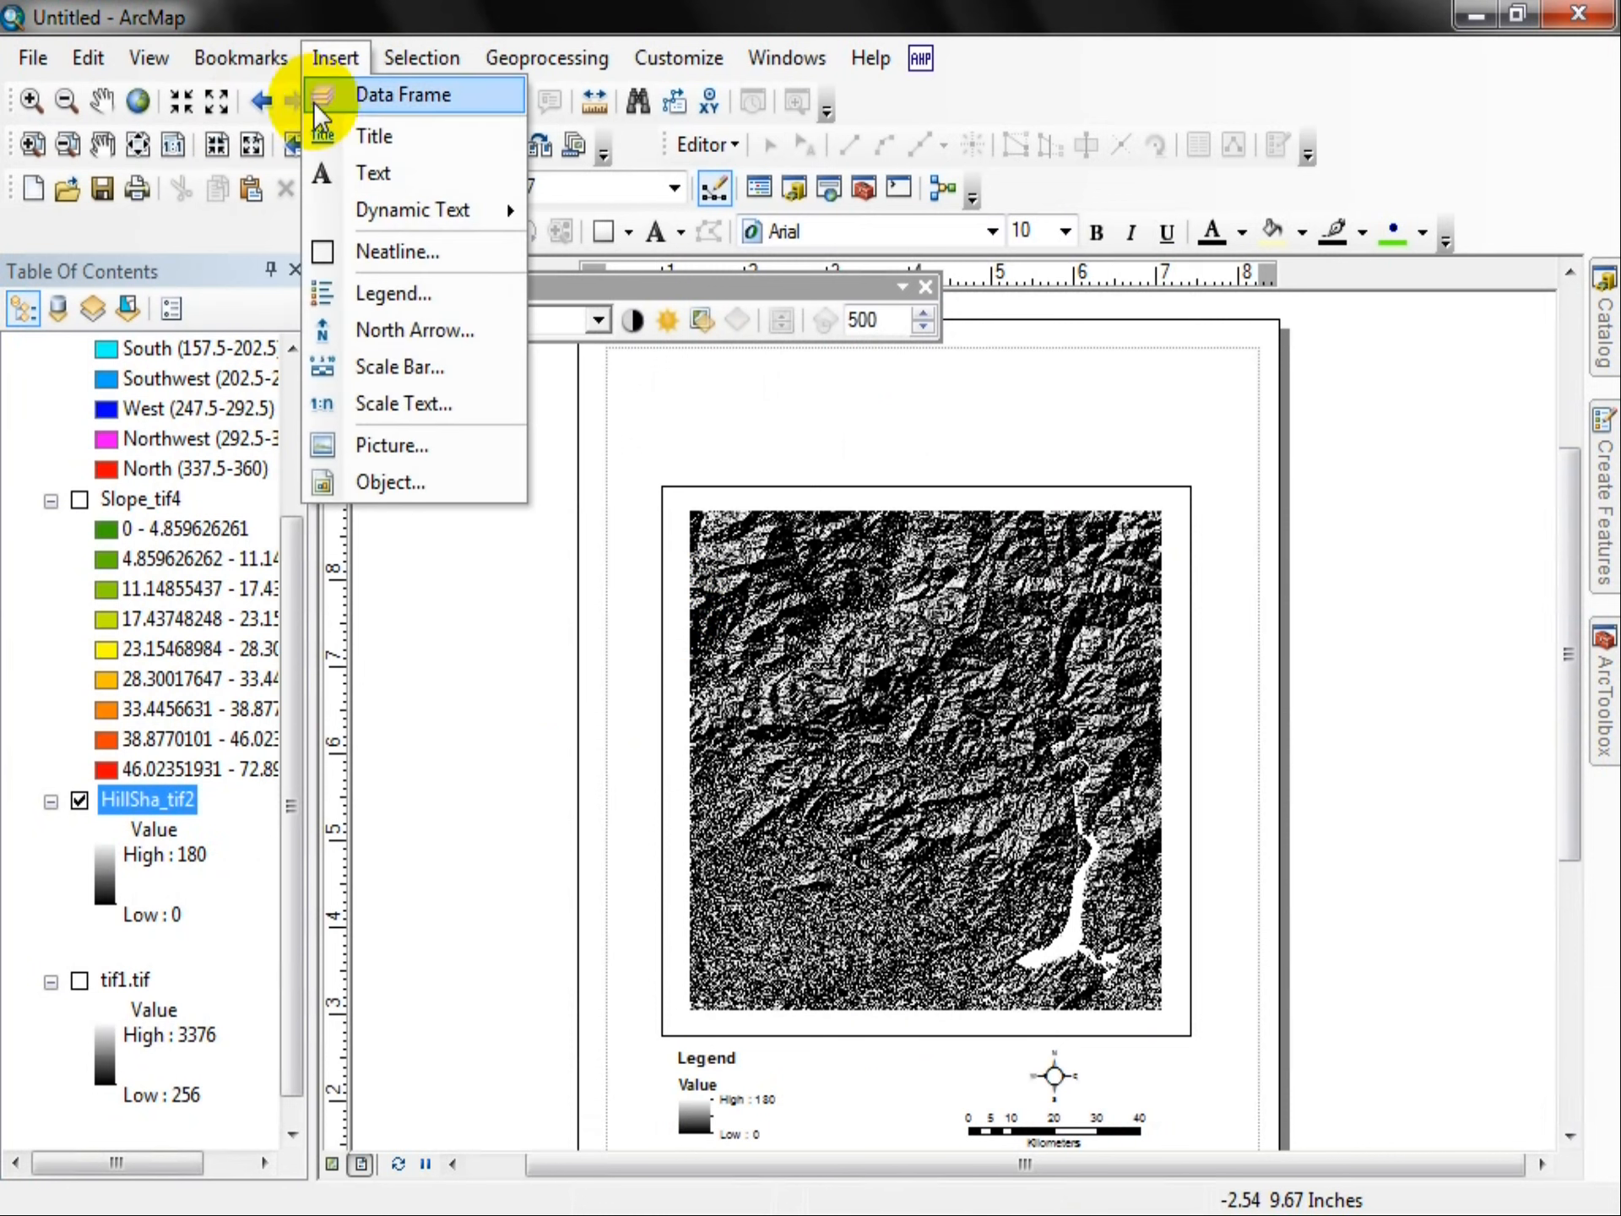
click(375, 168)
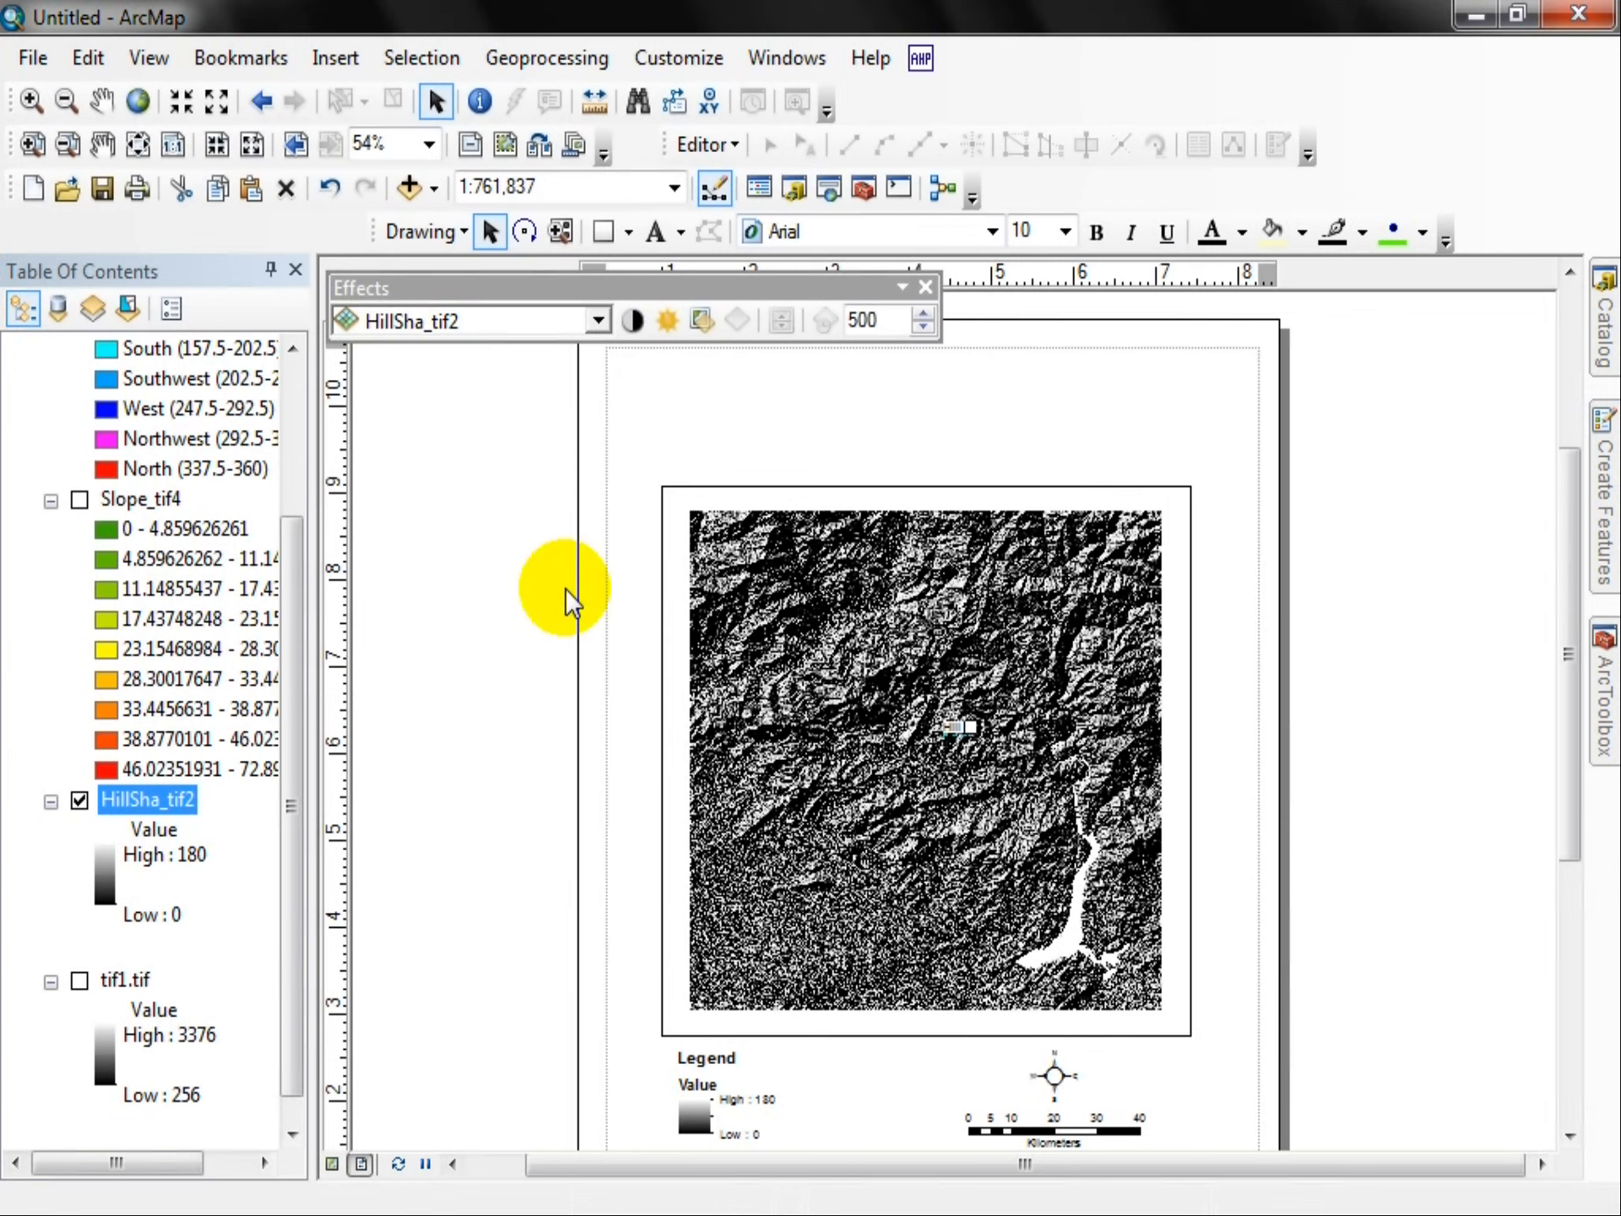
text(Hill Shade)
key(Return)
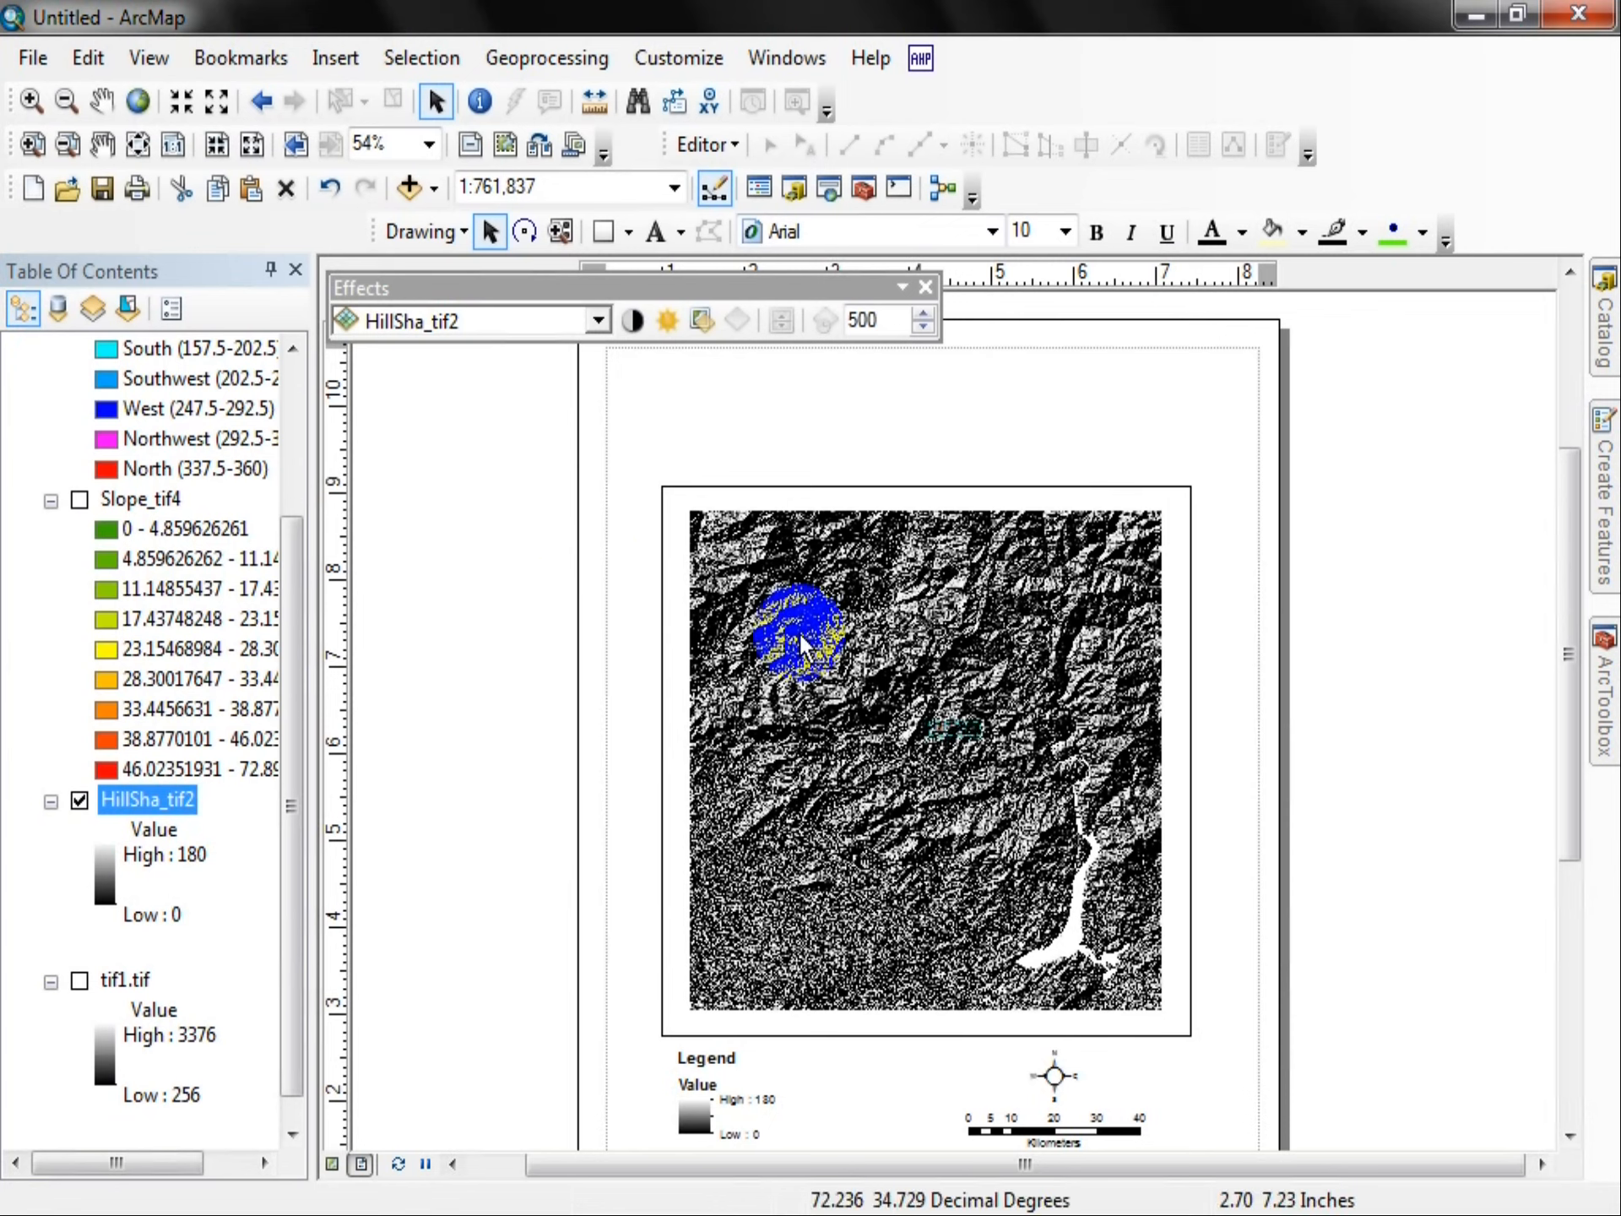
drag(969, 730, 930, 468)
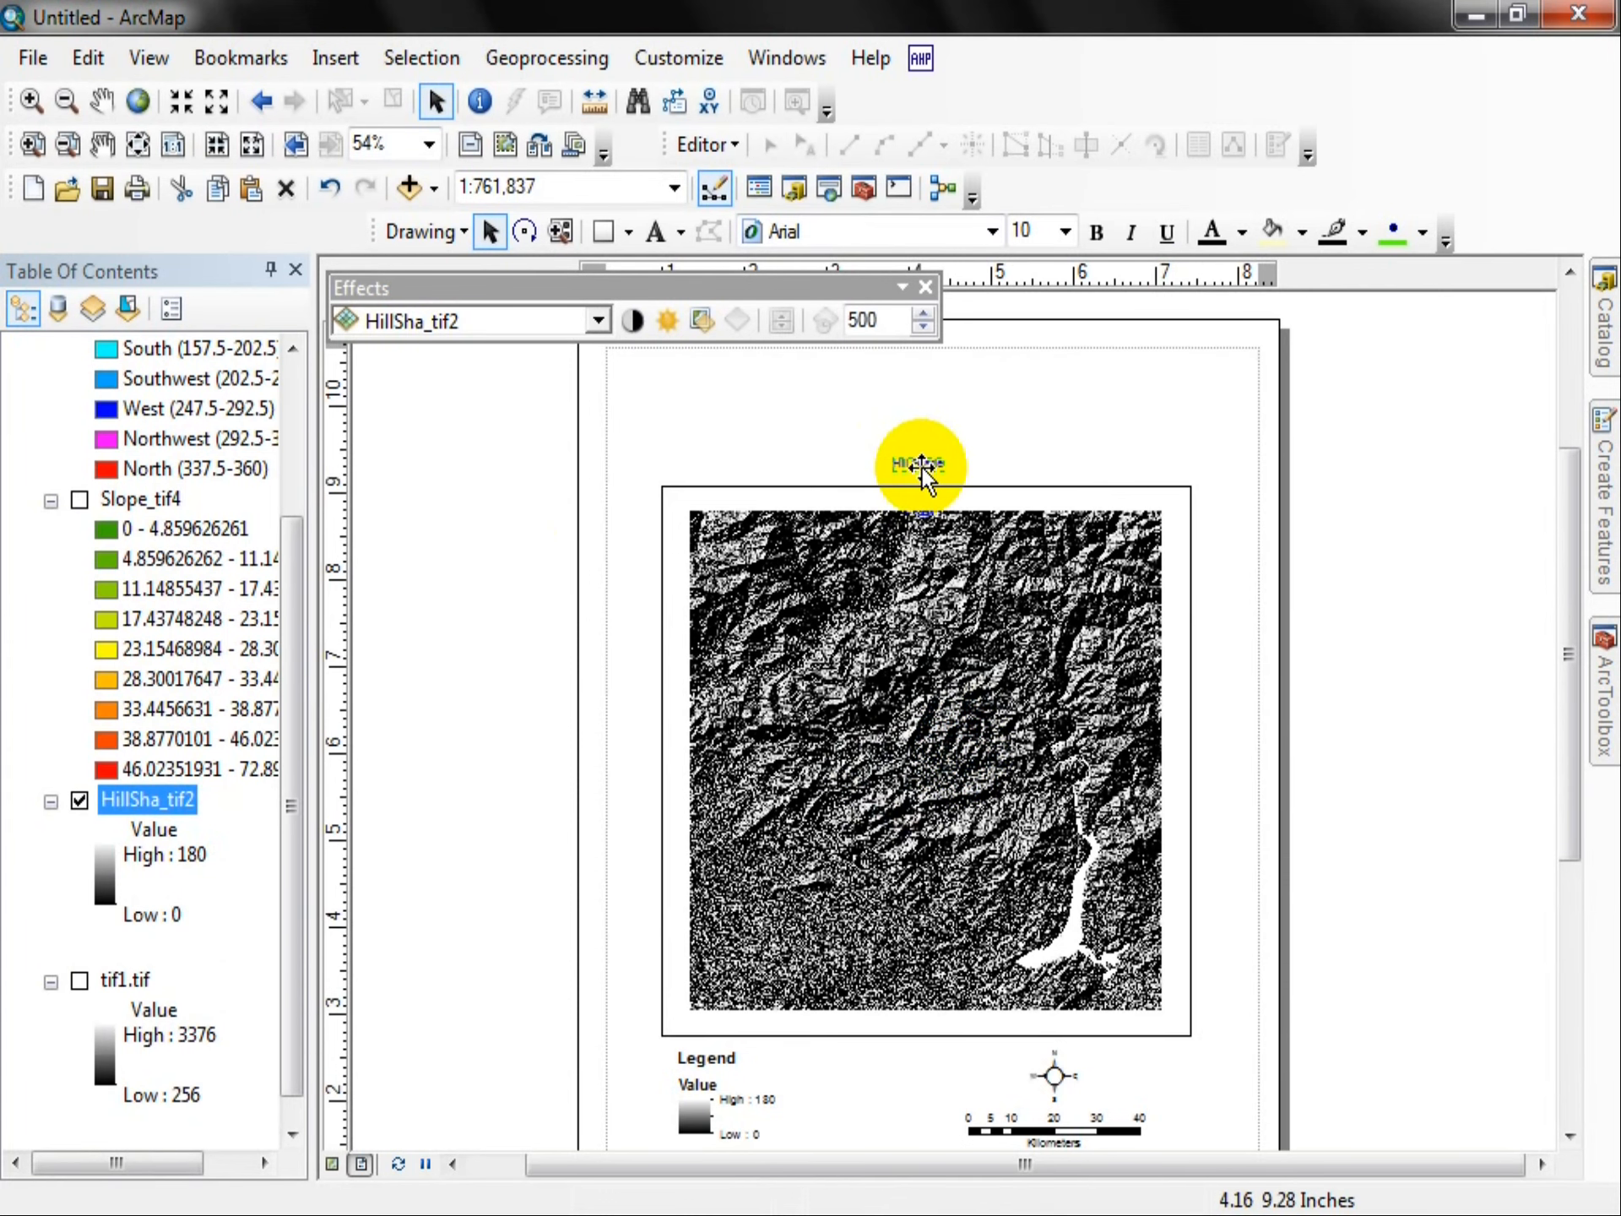
Step: Format the "Hill Shade" text as bold with a font size of 24
double_click(921, 466)
click(949, 824)
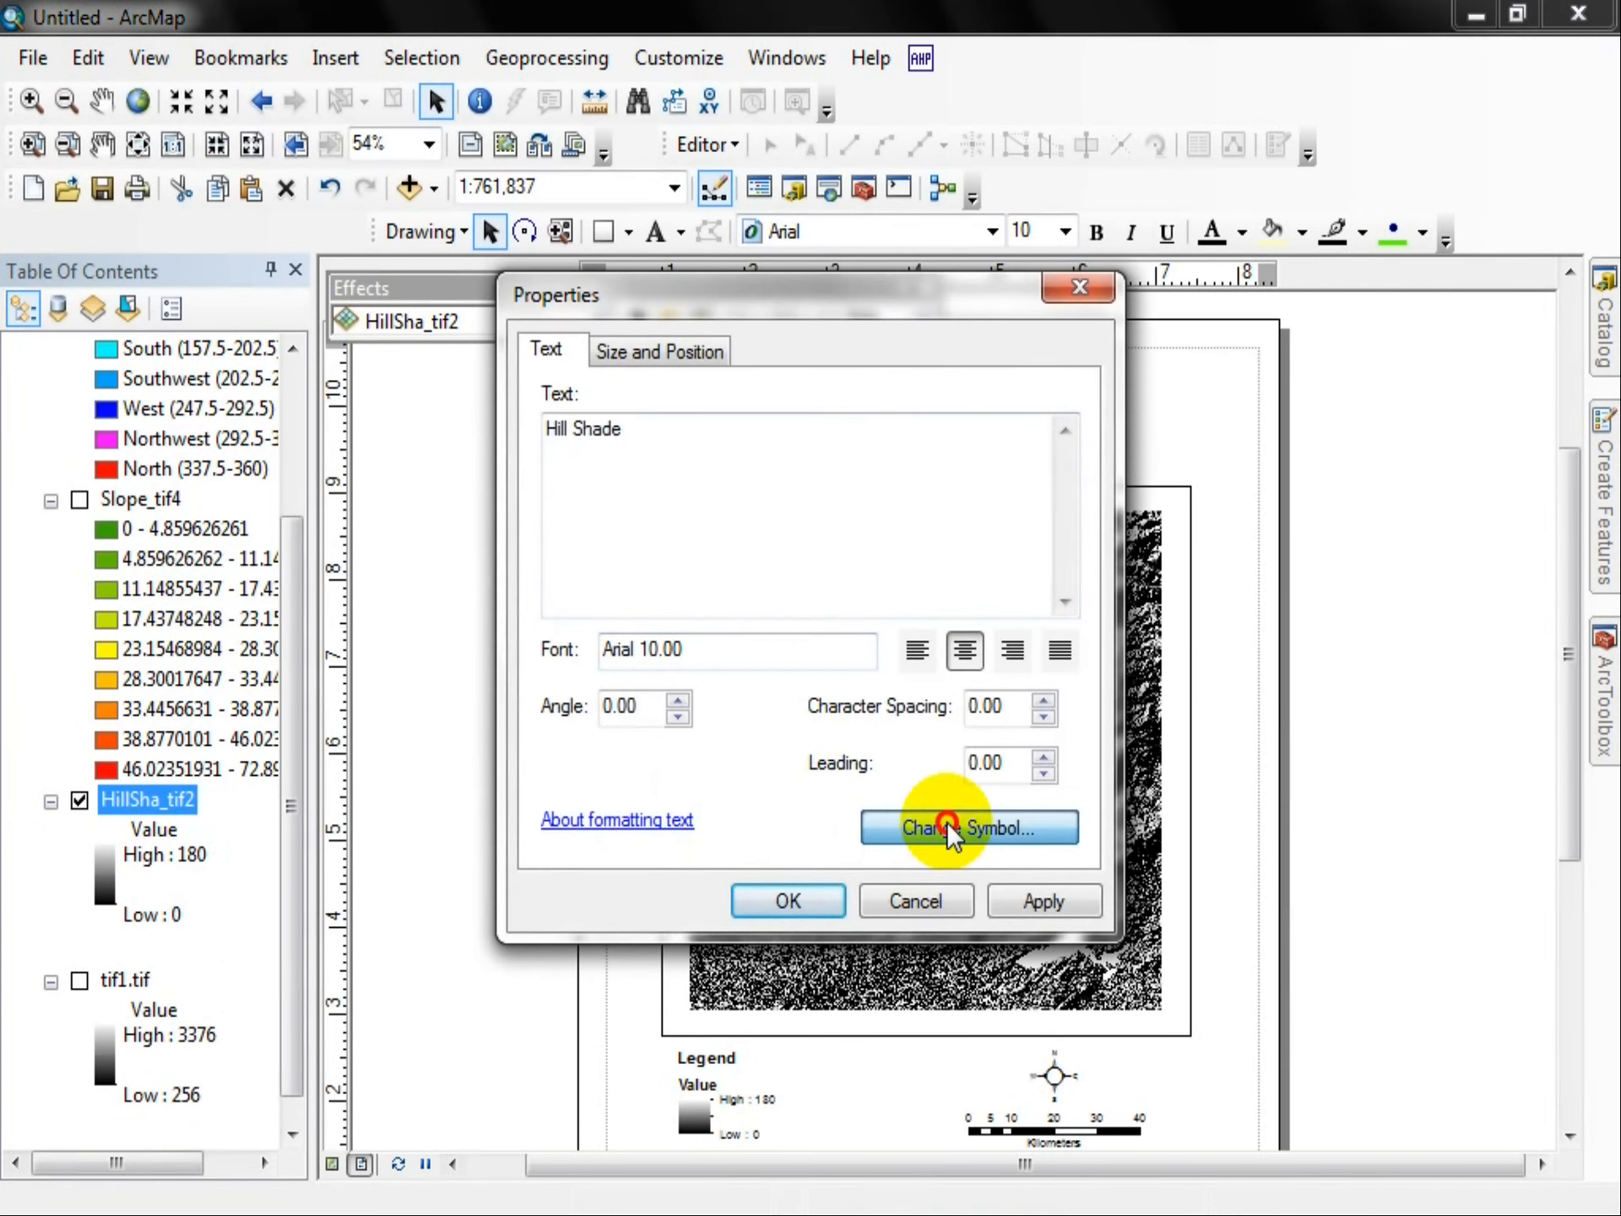
click(1043, 655)
click(1078, 491)
click(1061, 516)
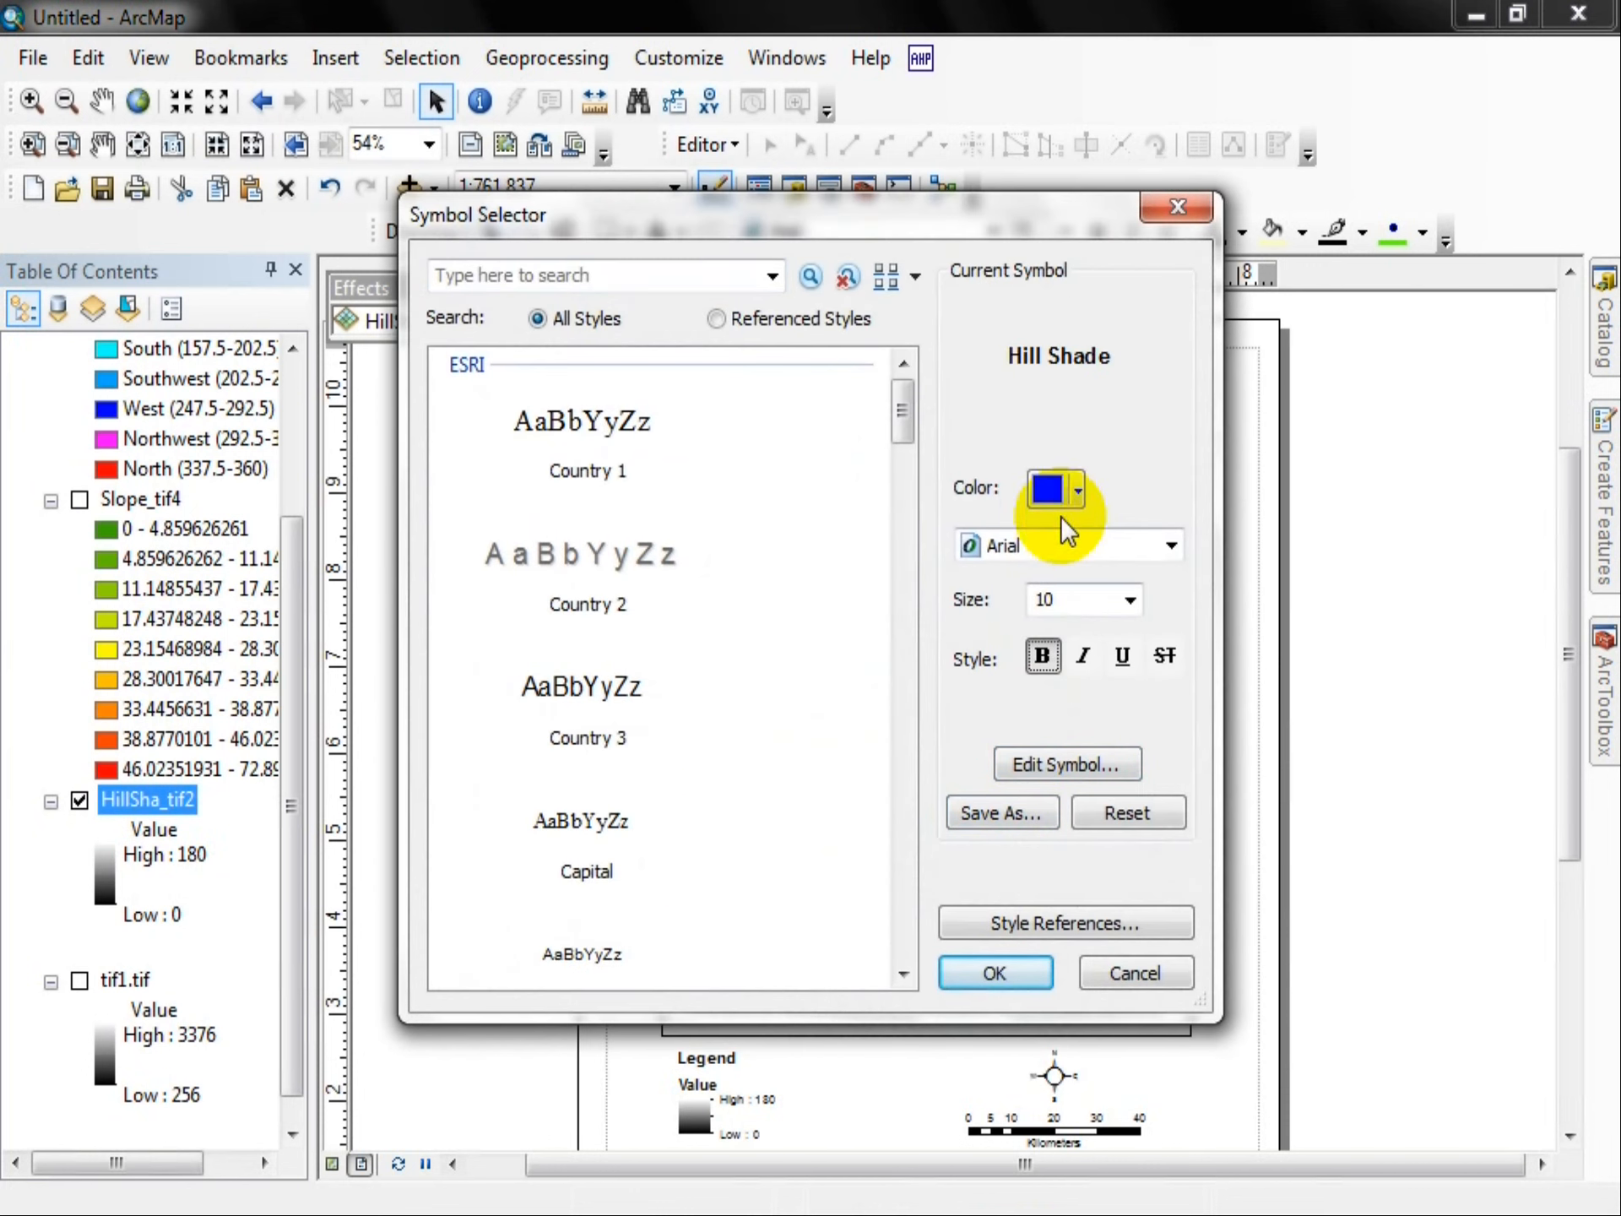
click(1130, 599)
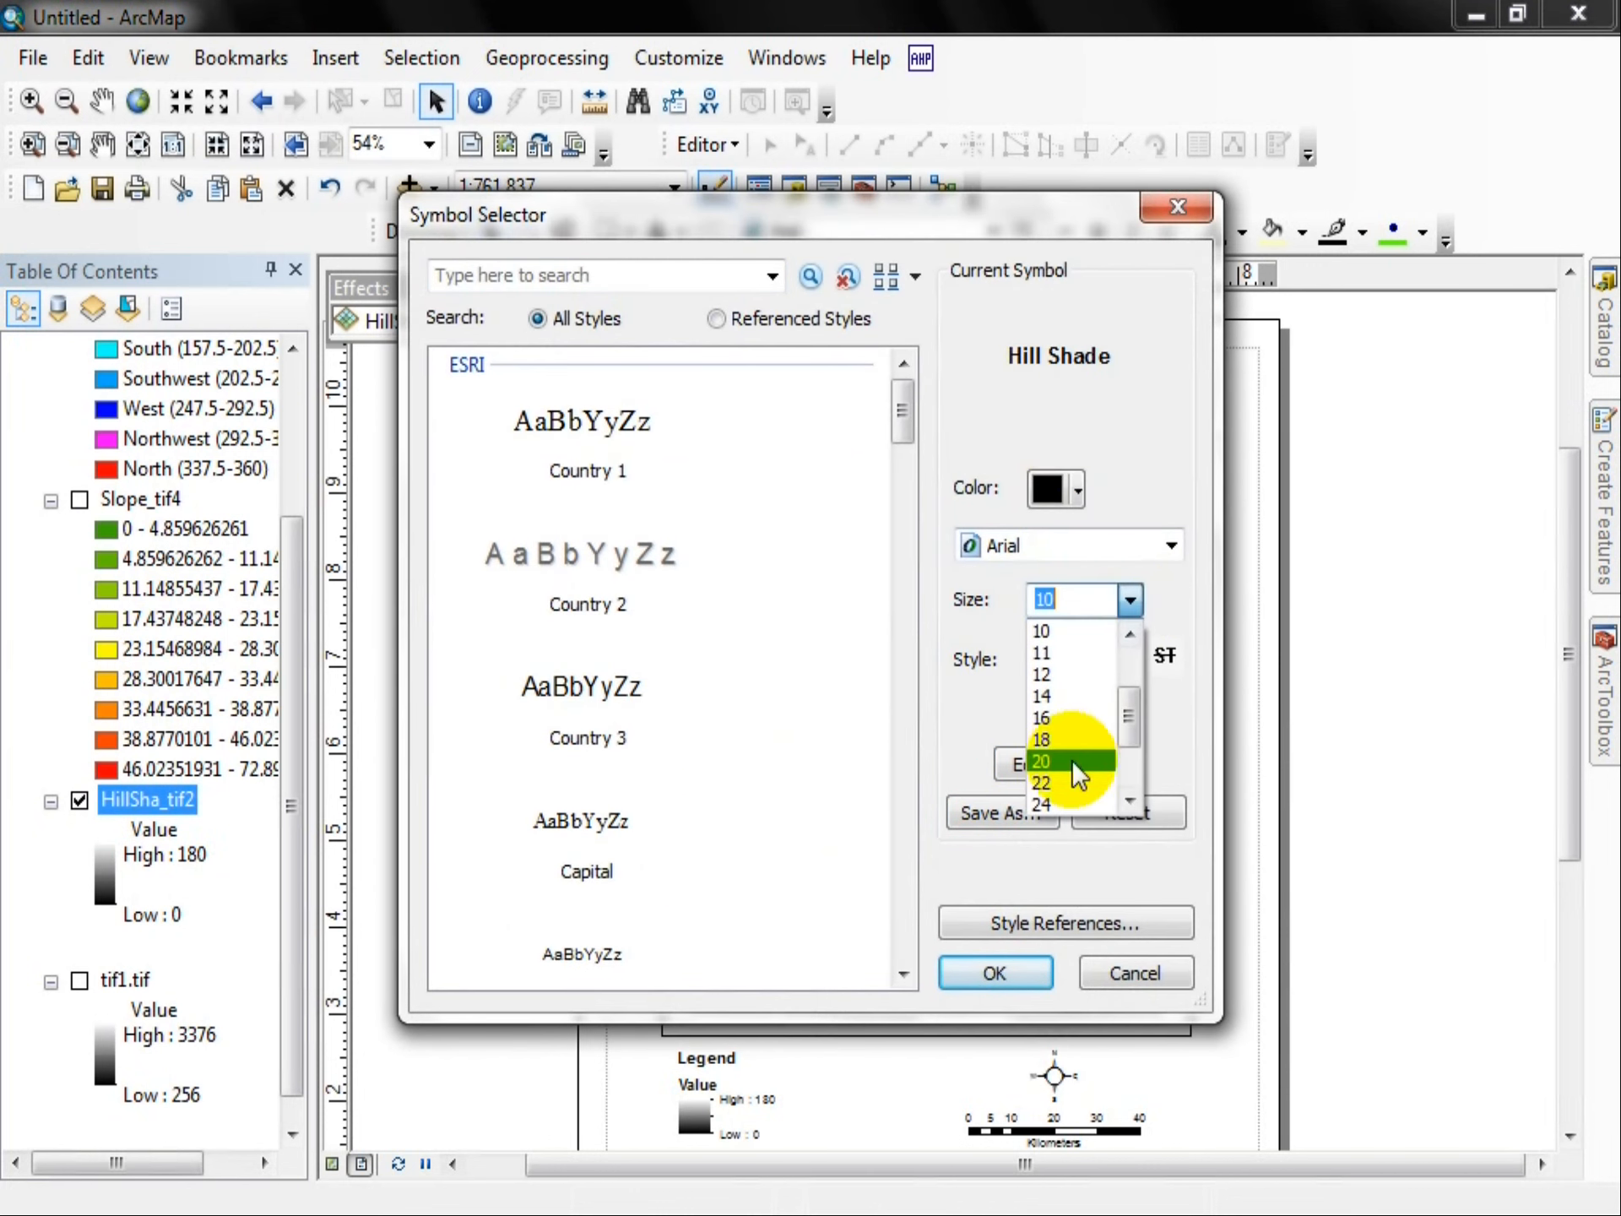
click(1059, 802)
click(979, 971)
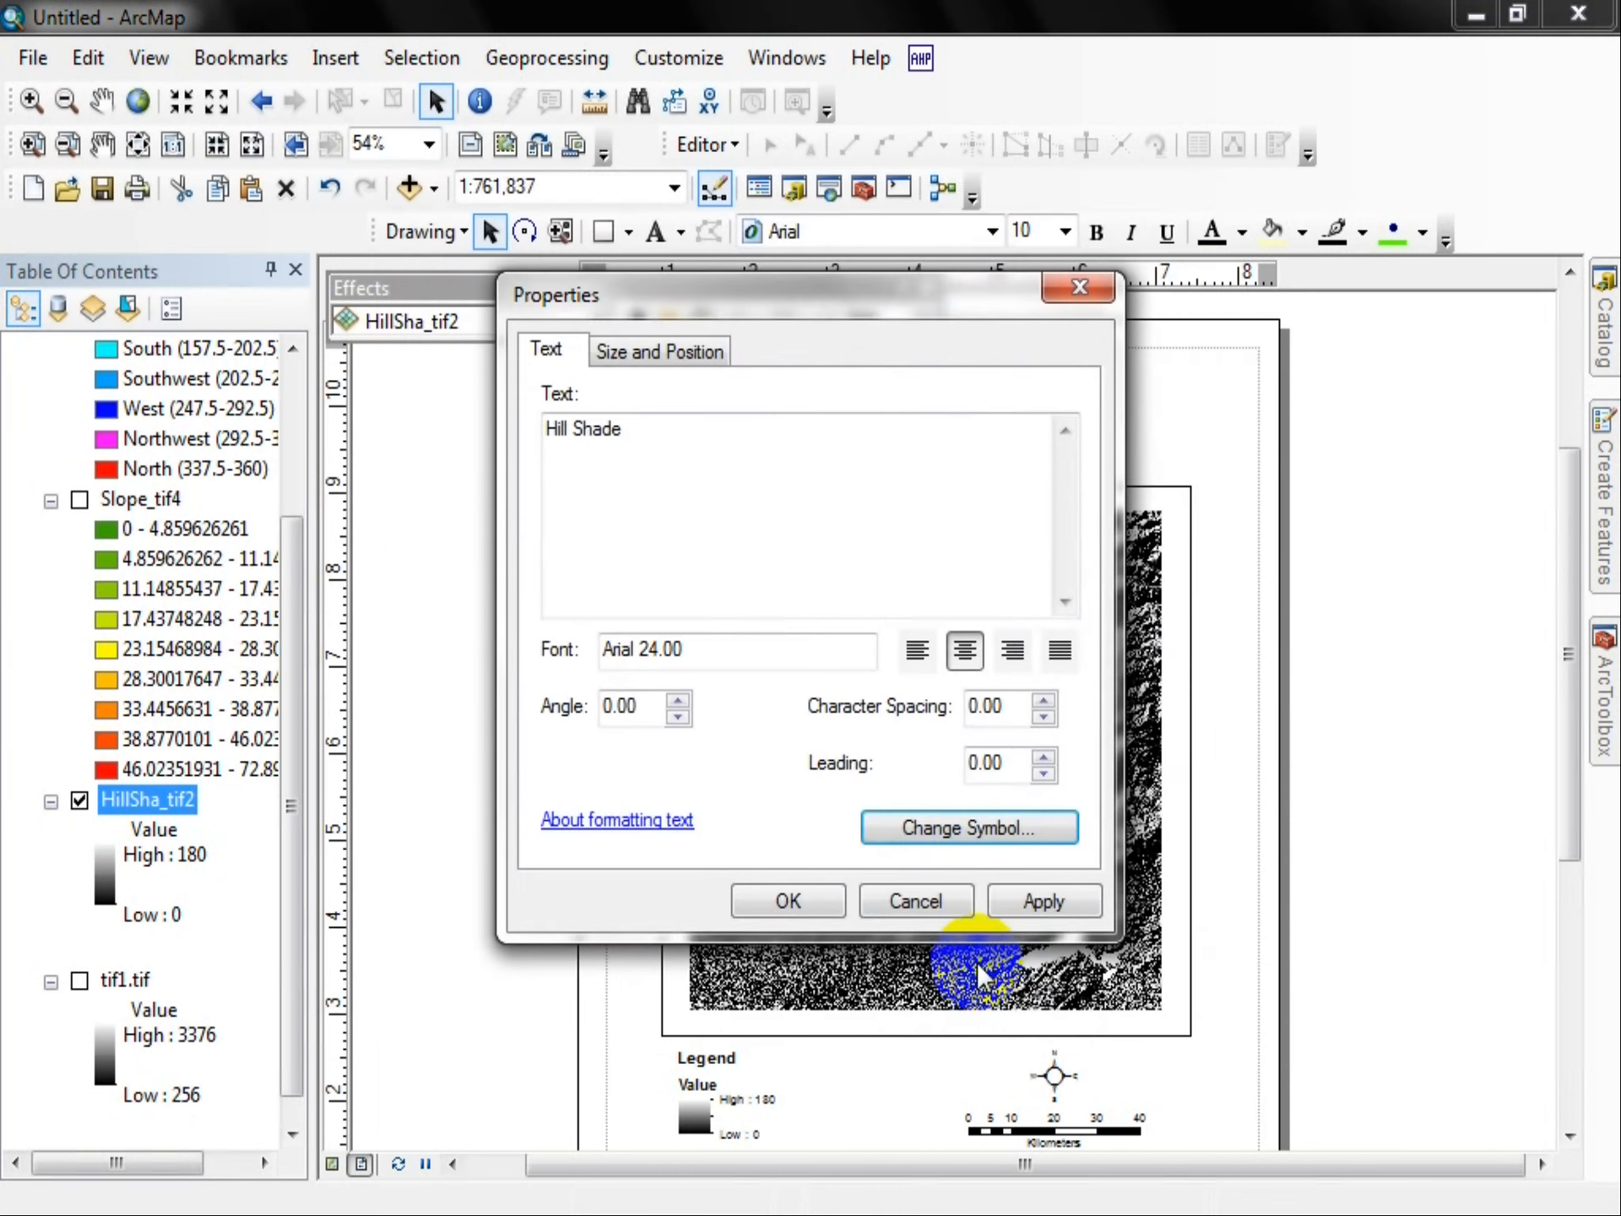
click(1024, 894)
drag(870, 290, 526, 410)
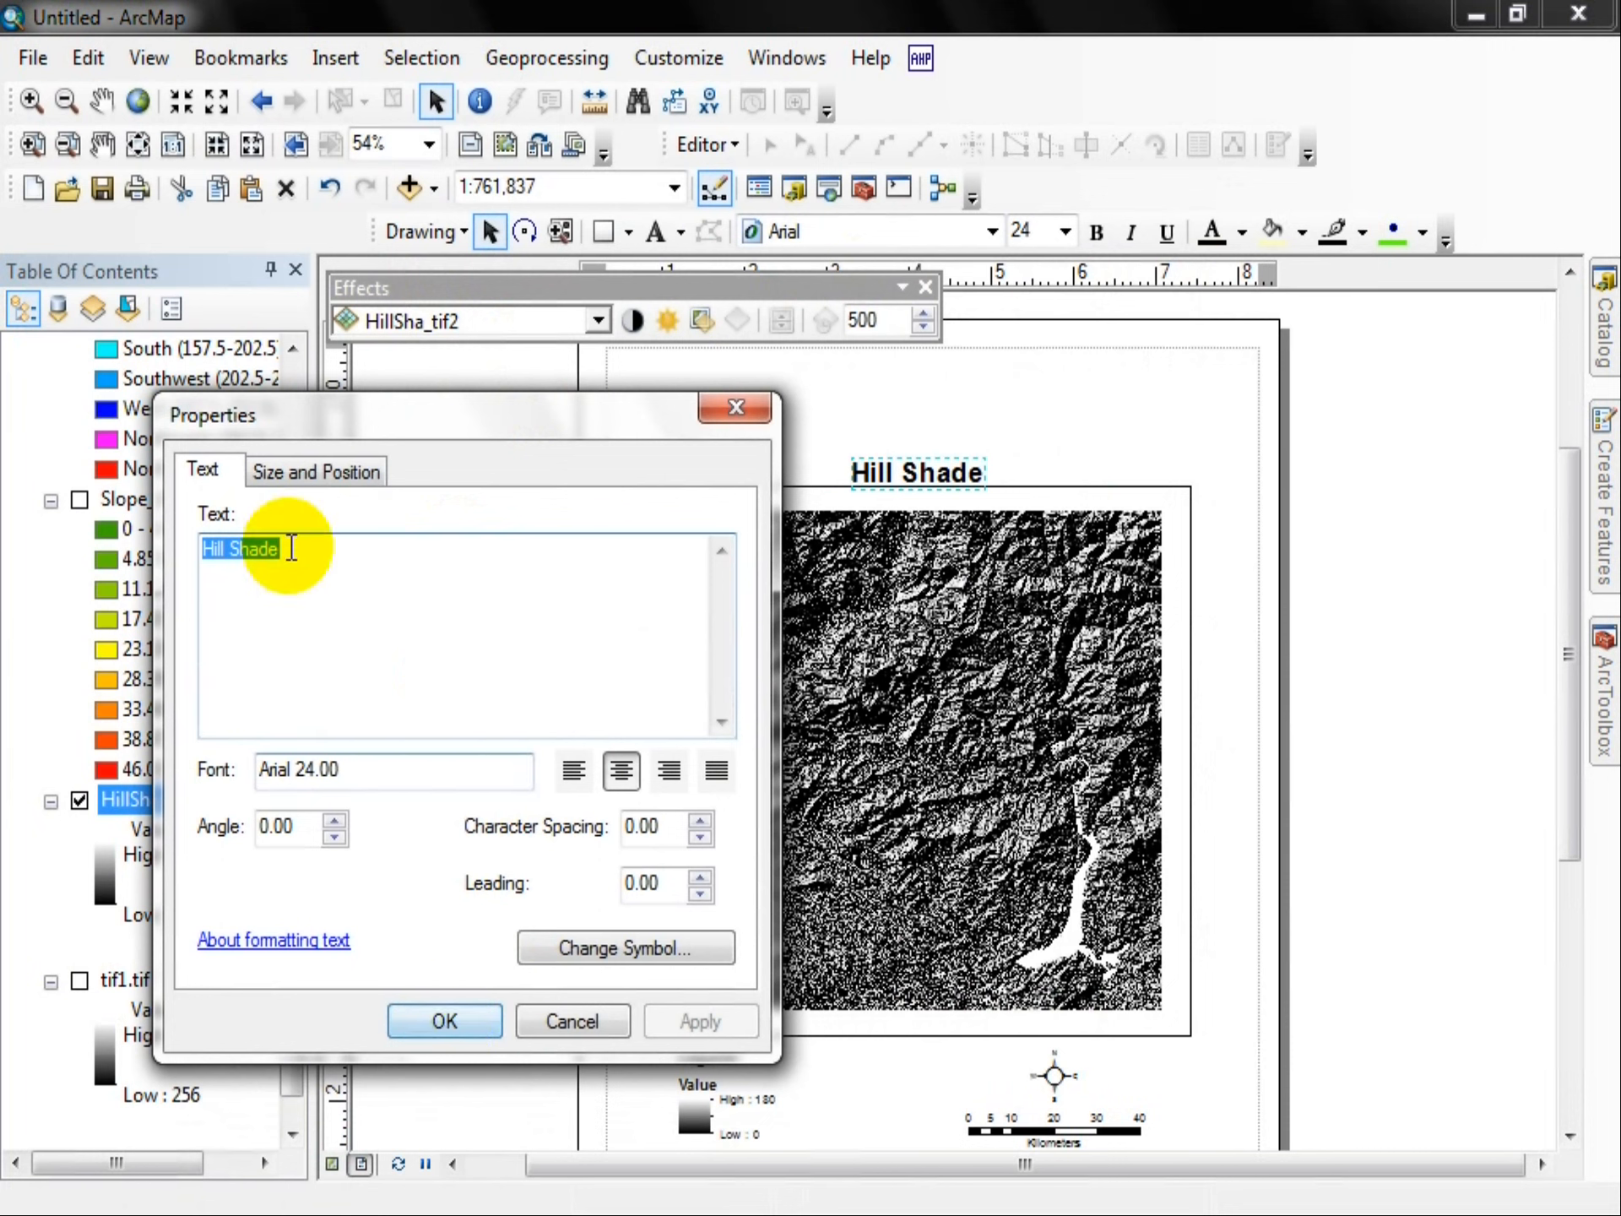
click(429, 1022)
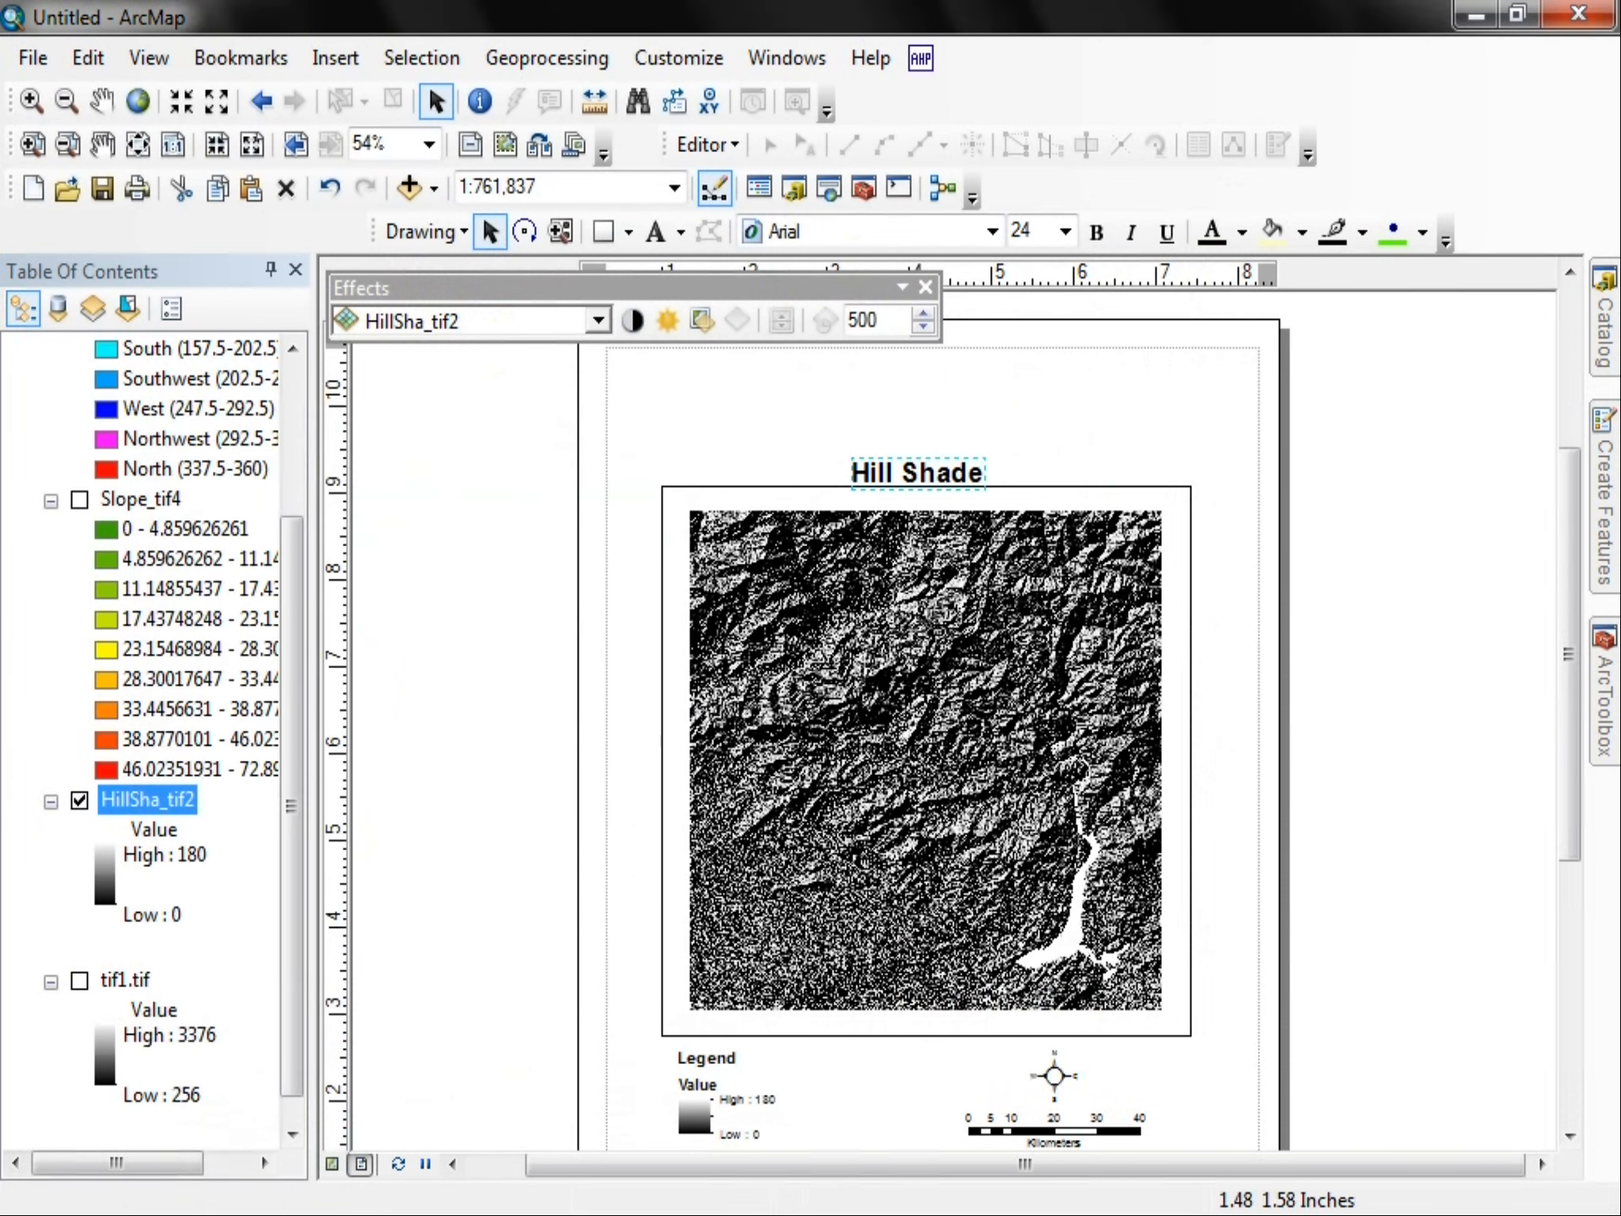
Step: Start a new graticule, dividing the map by meridians and parallels, for the selected hillshade map frame
click(672, 743)
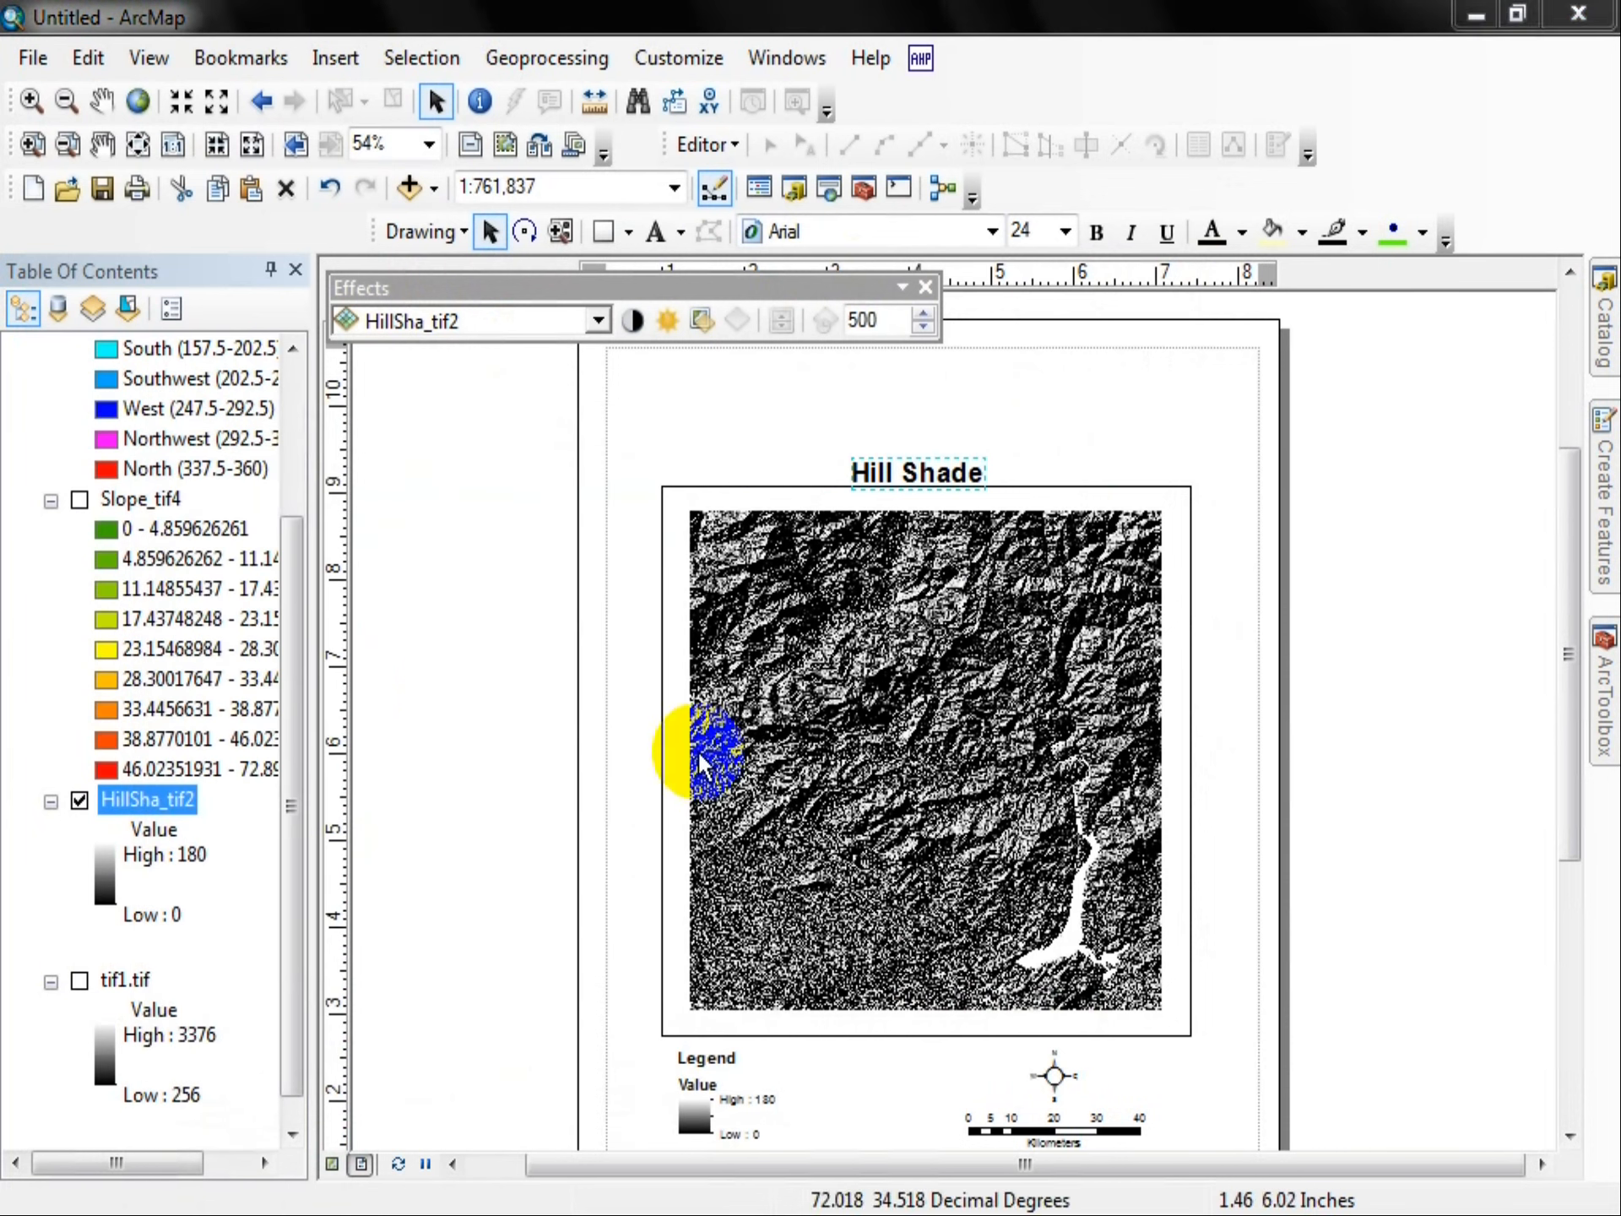
click(206, 60)
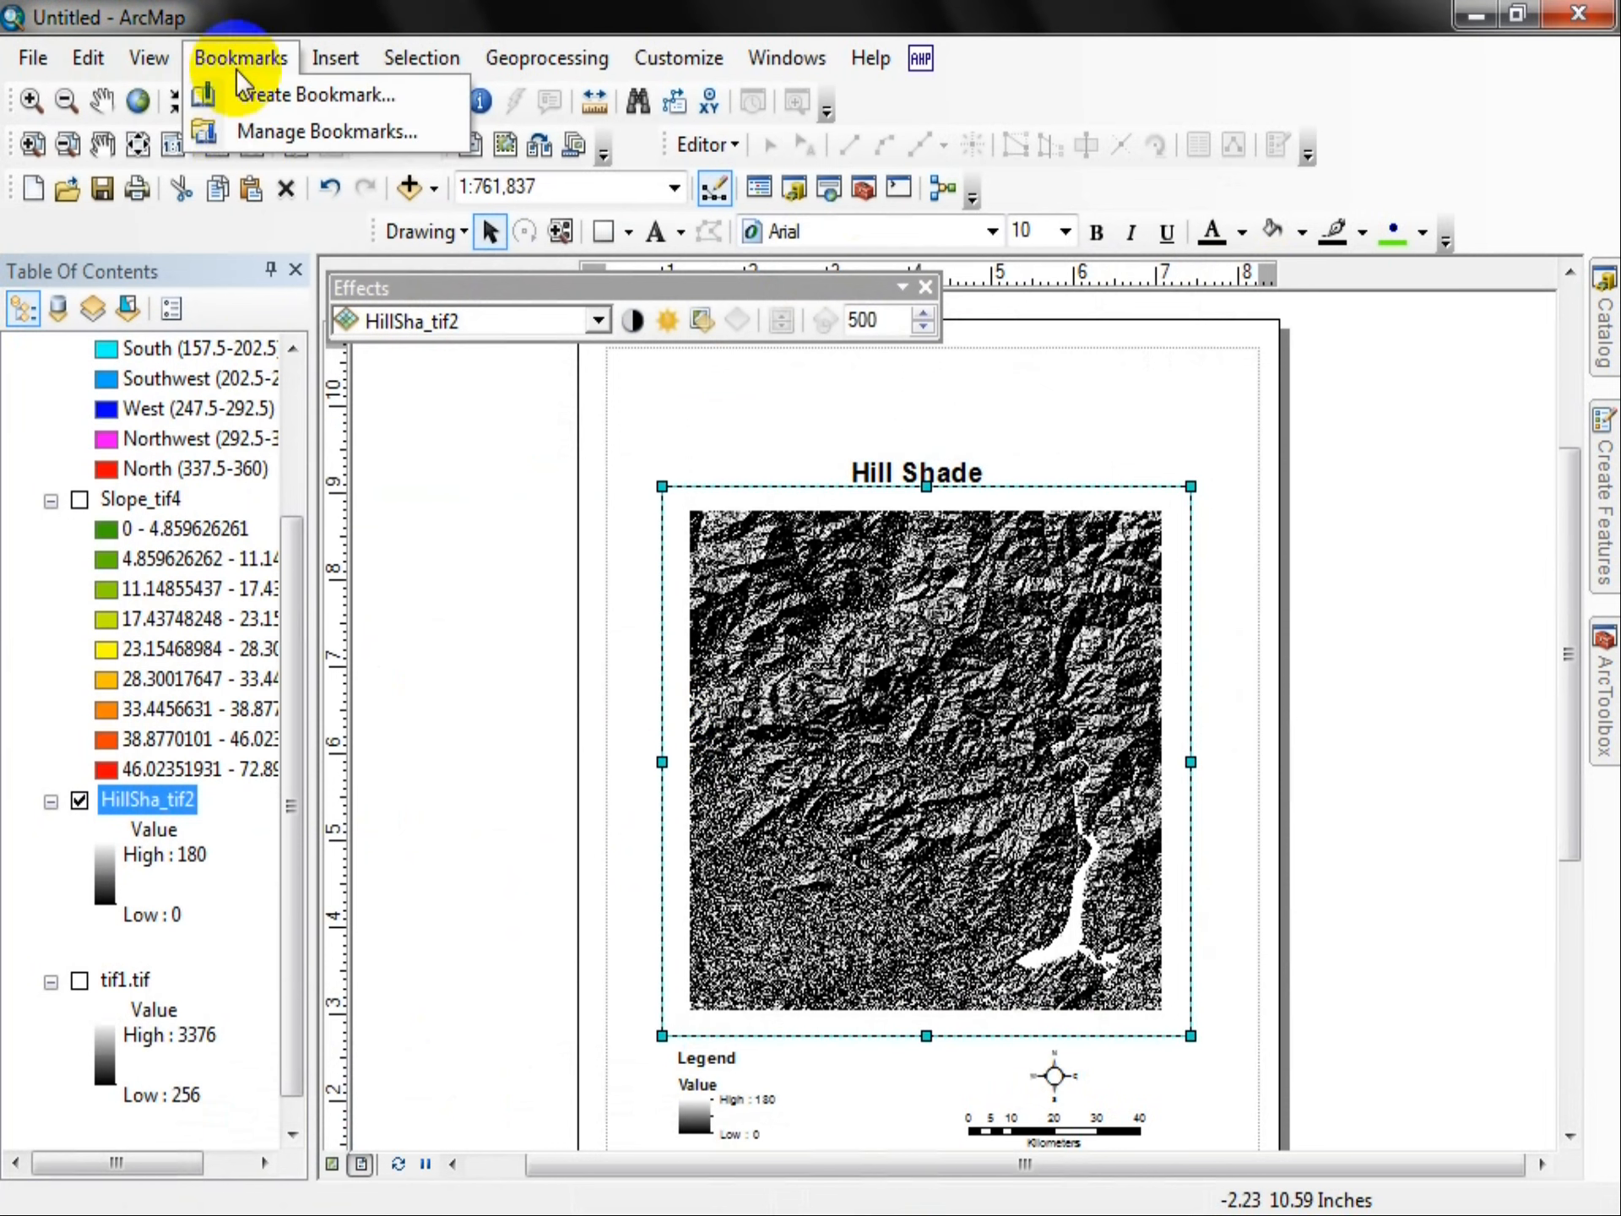
mouse_move(147, 57)
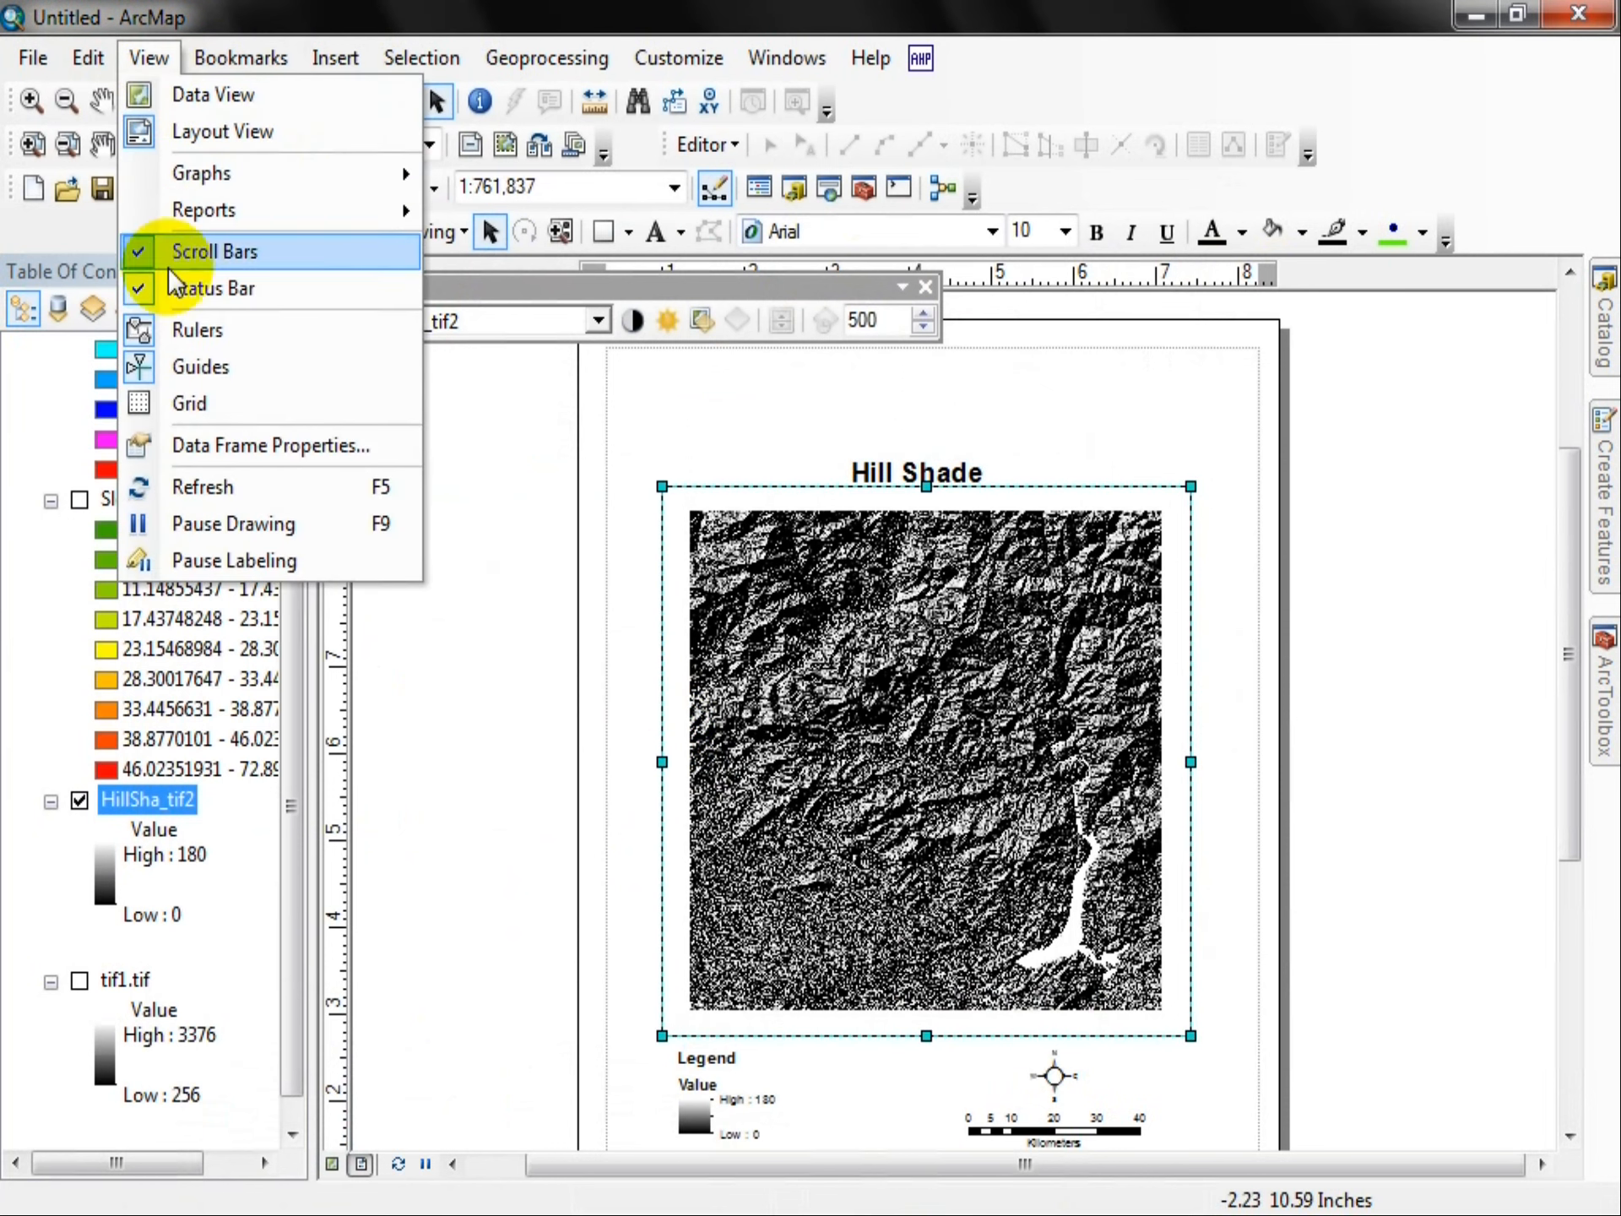
click(187, 435)
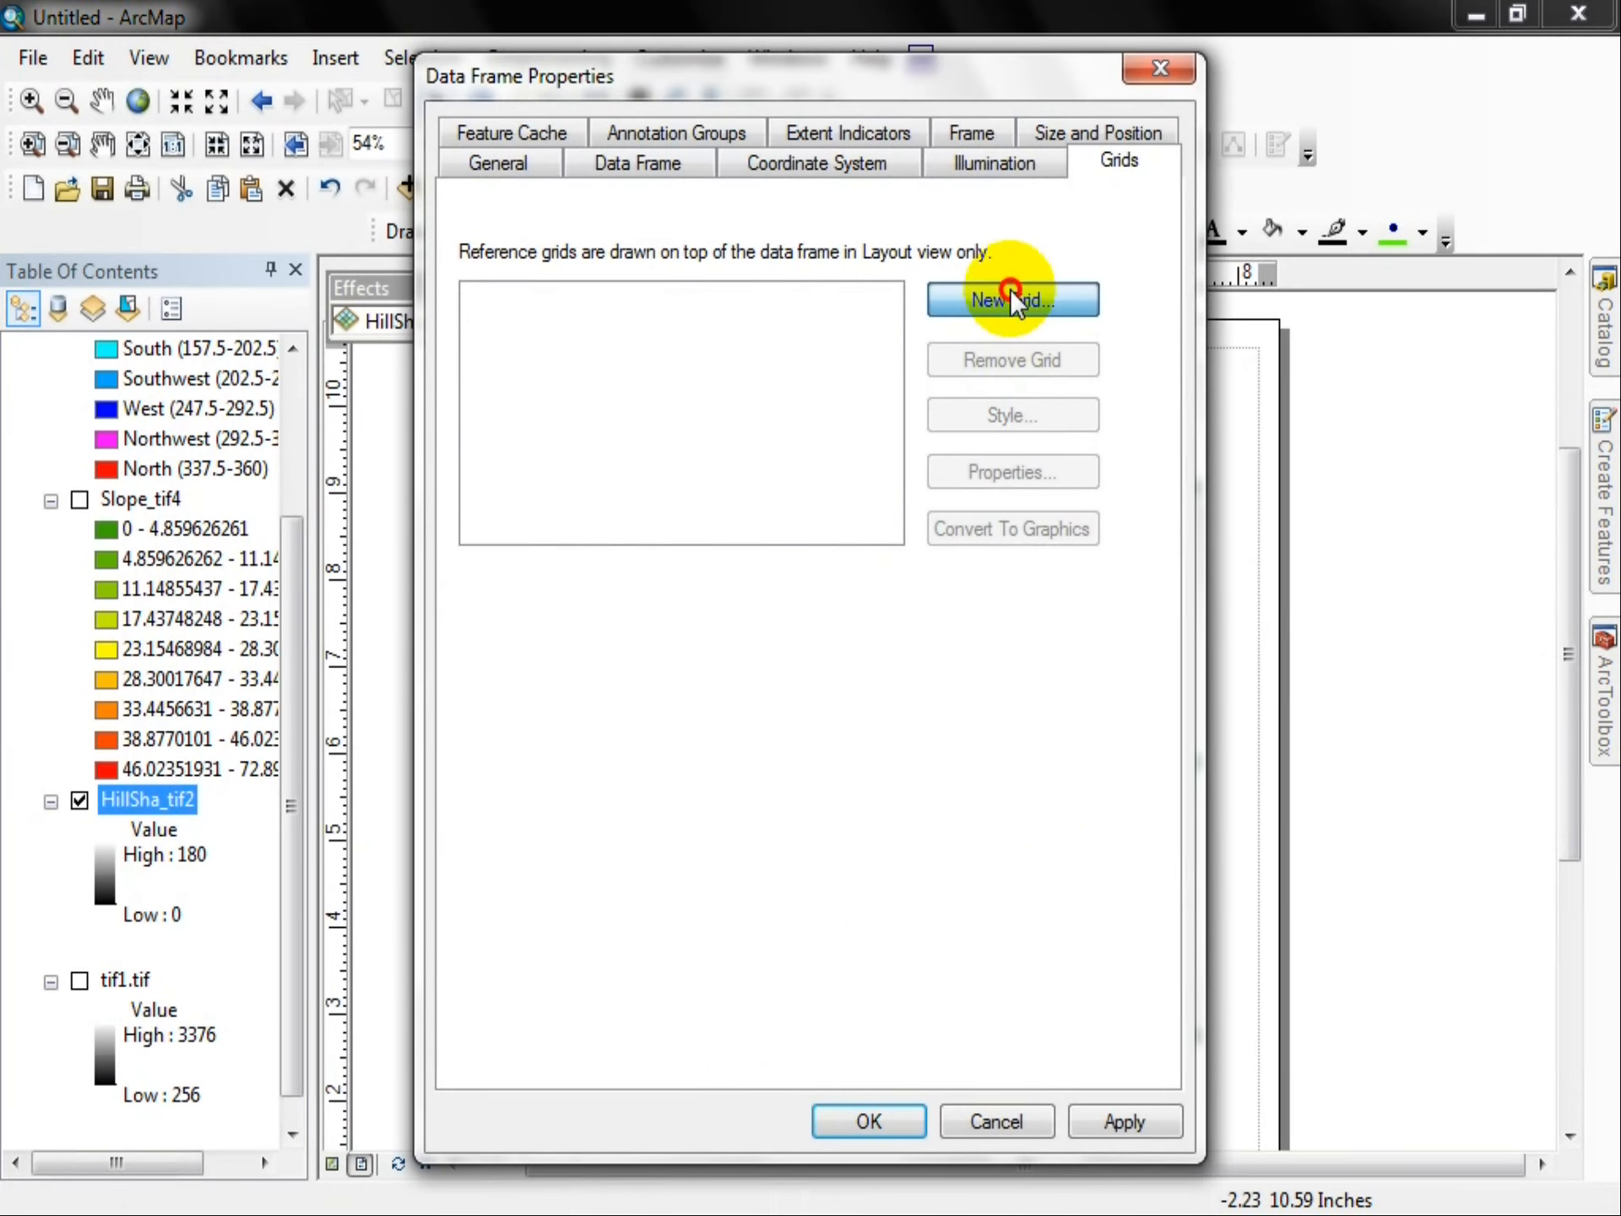
click(1010, 289)
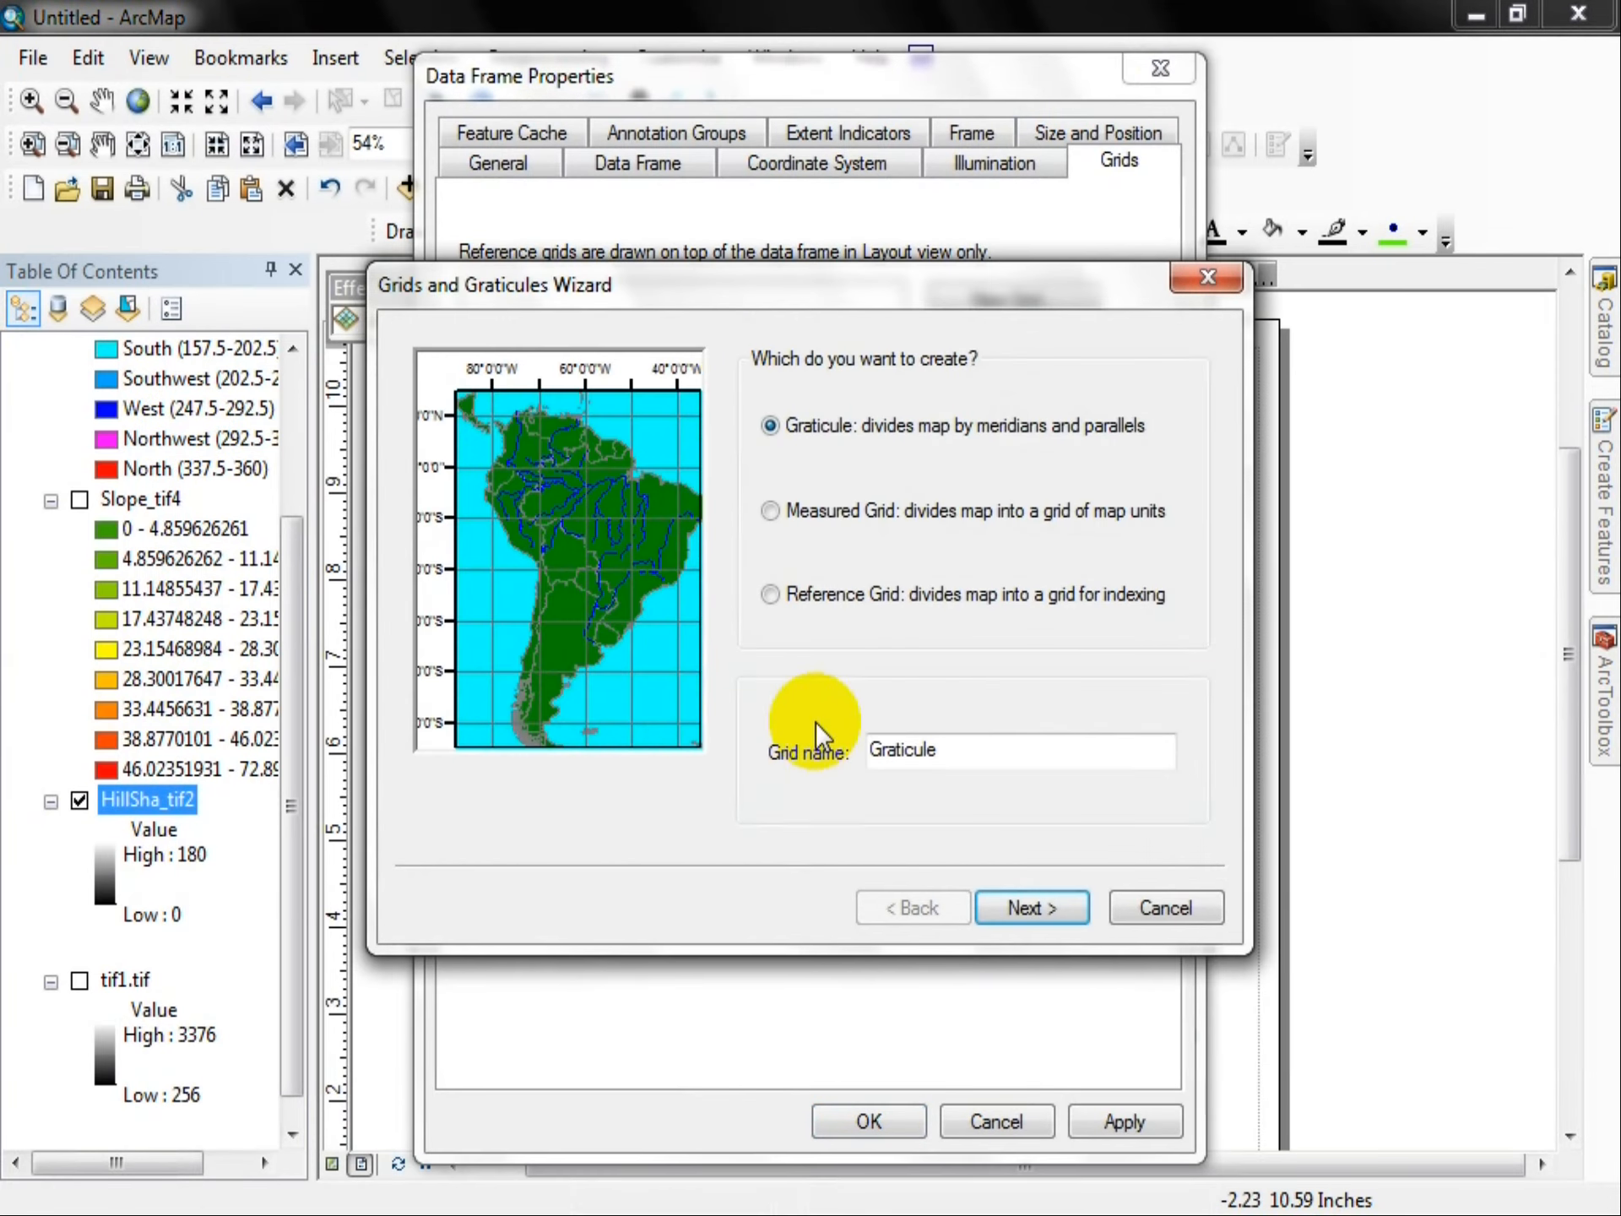
click(1034, 911)
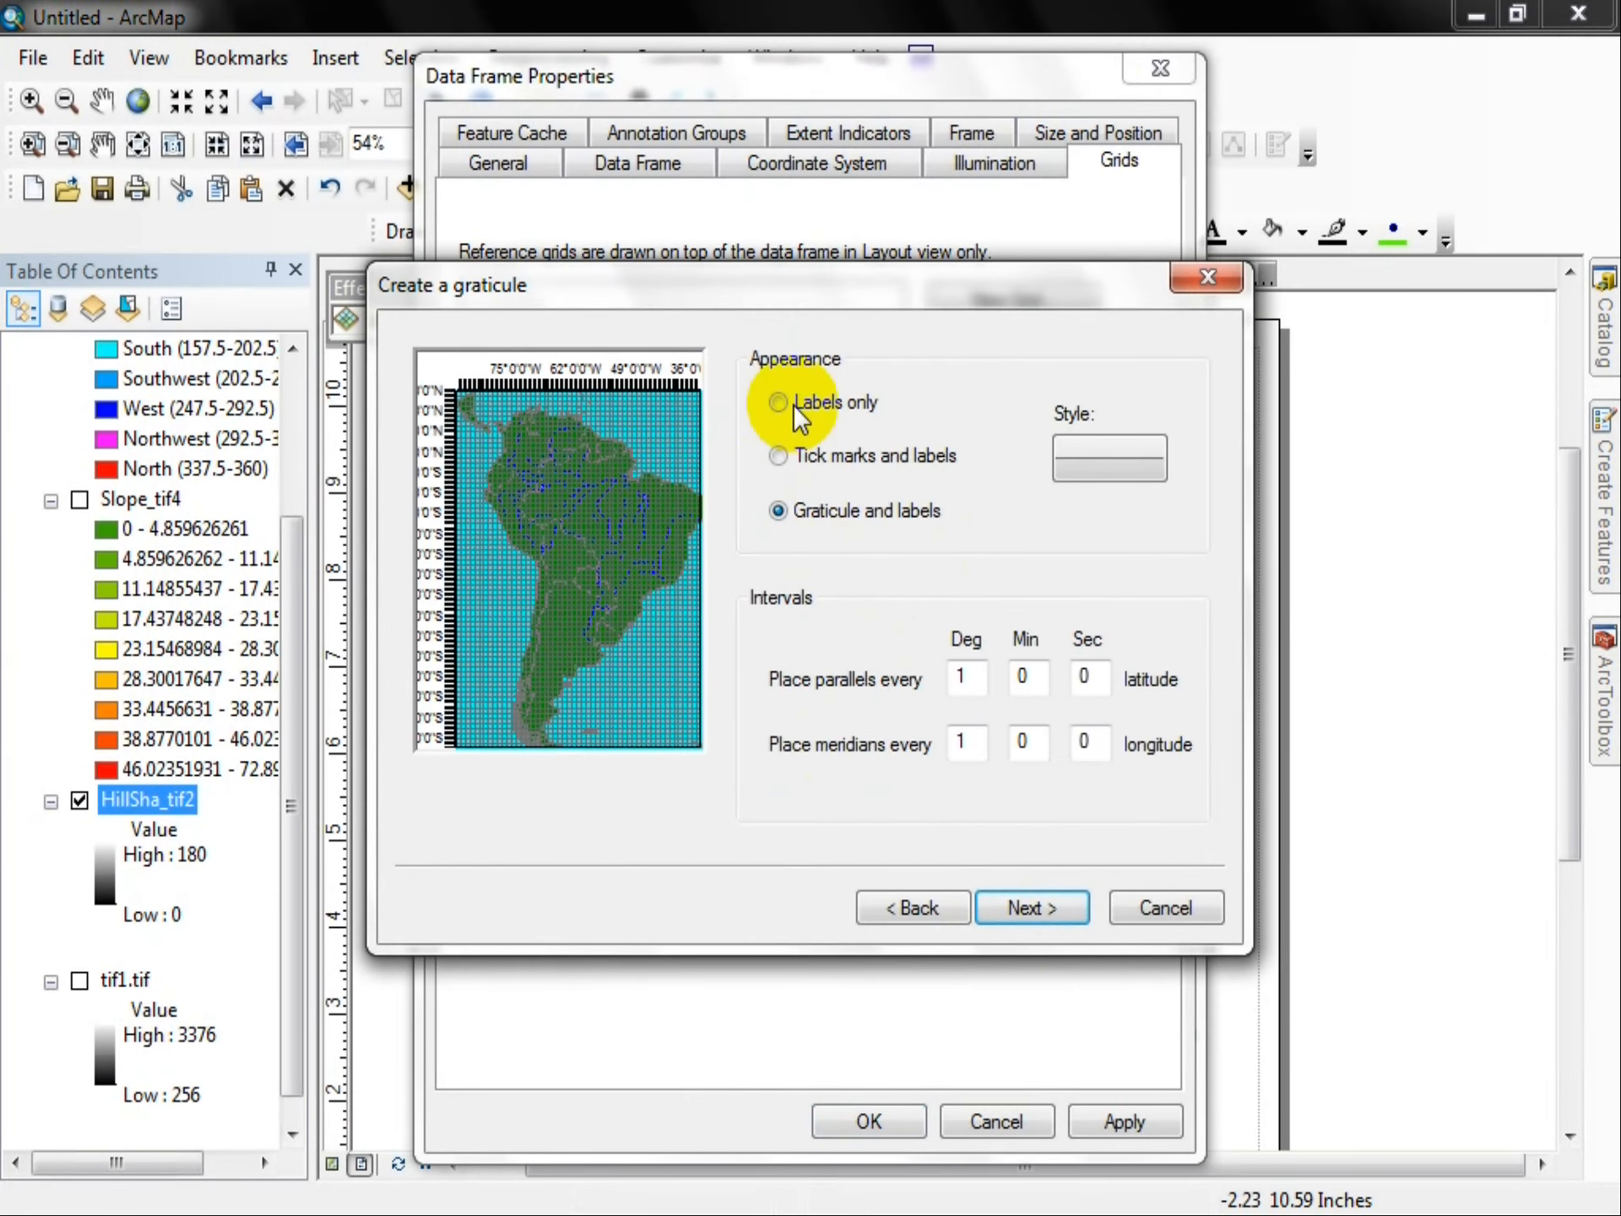
click(794, 404)
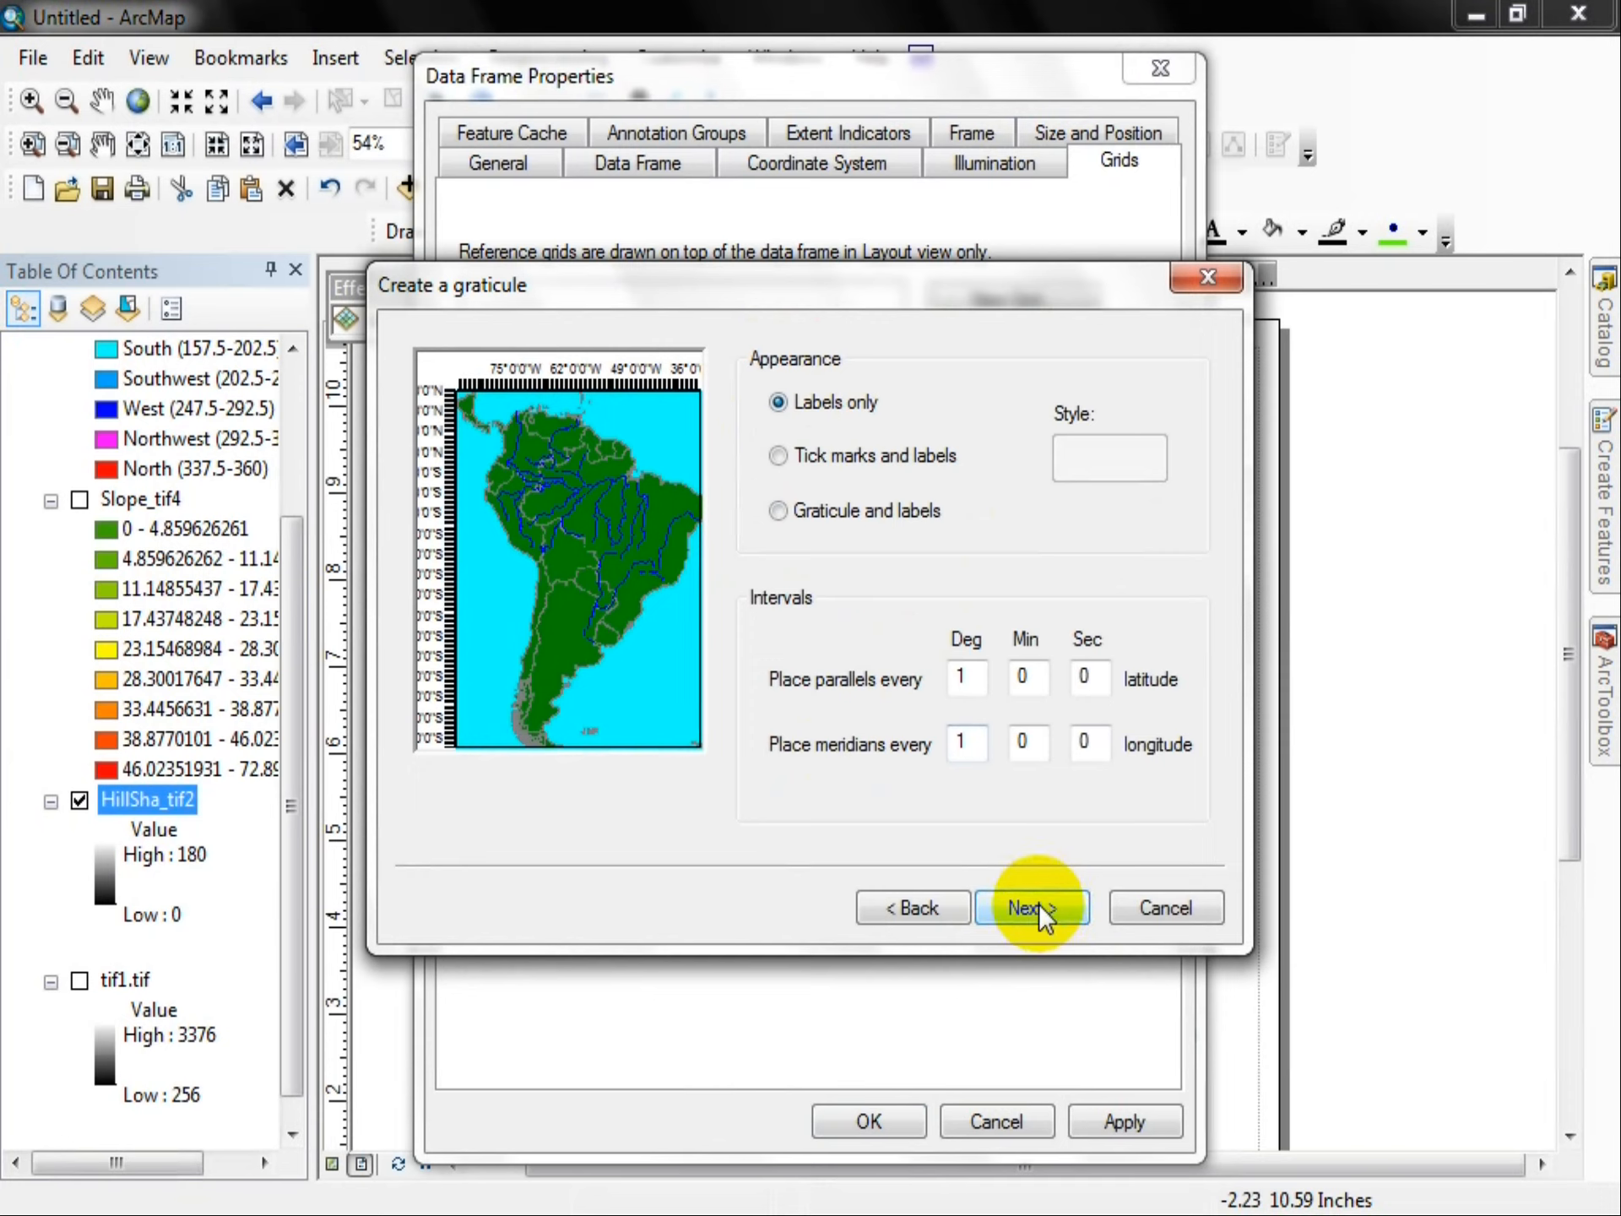
double_click(969, 673)
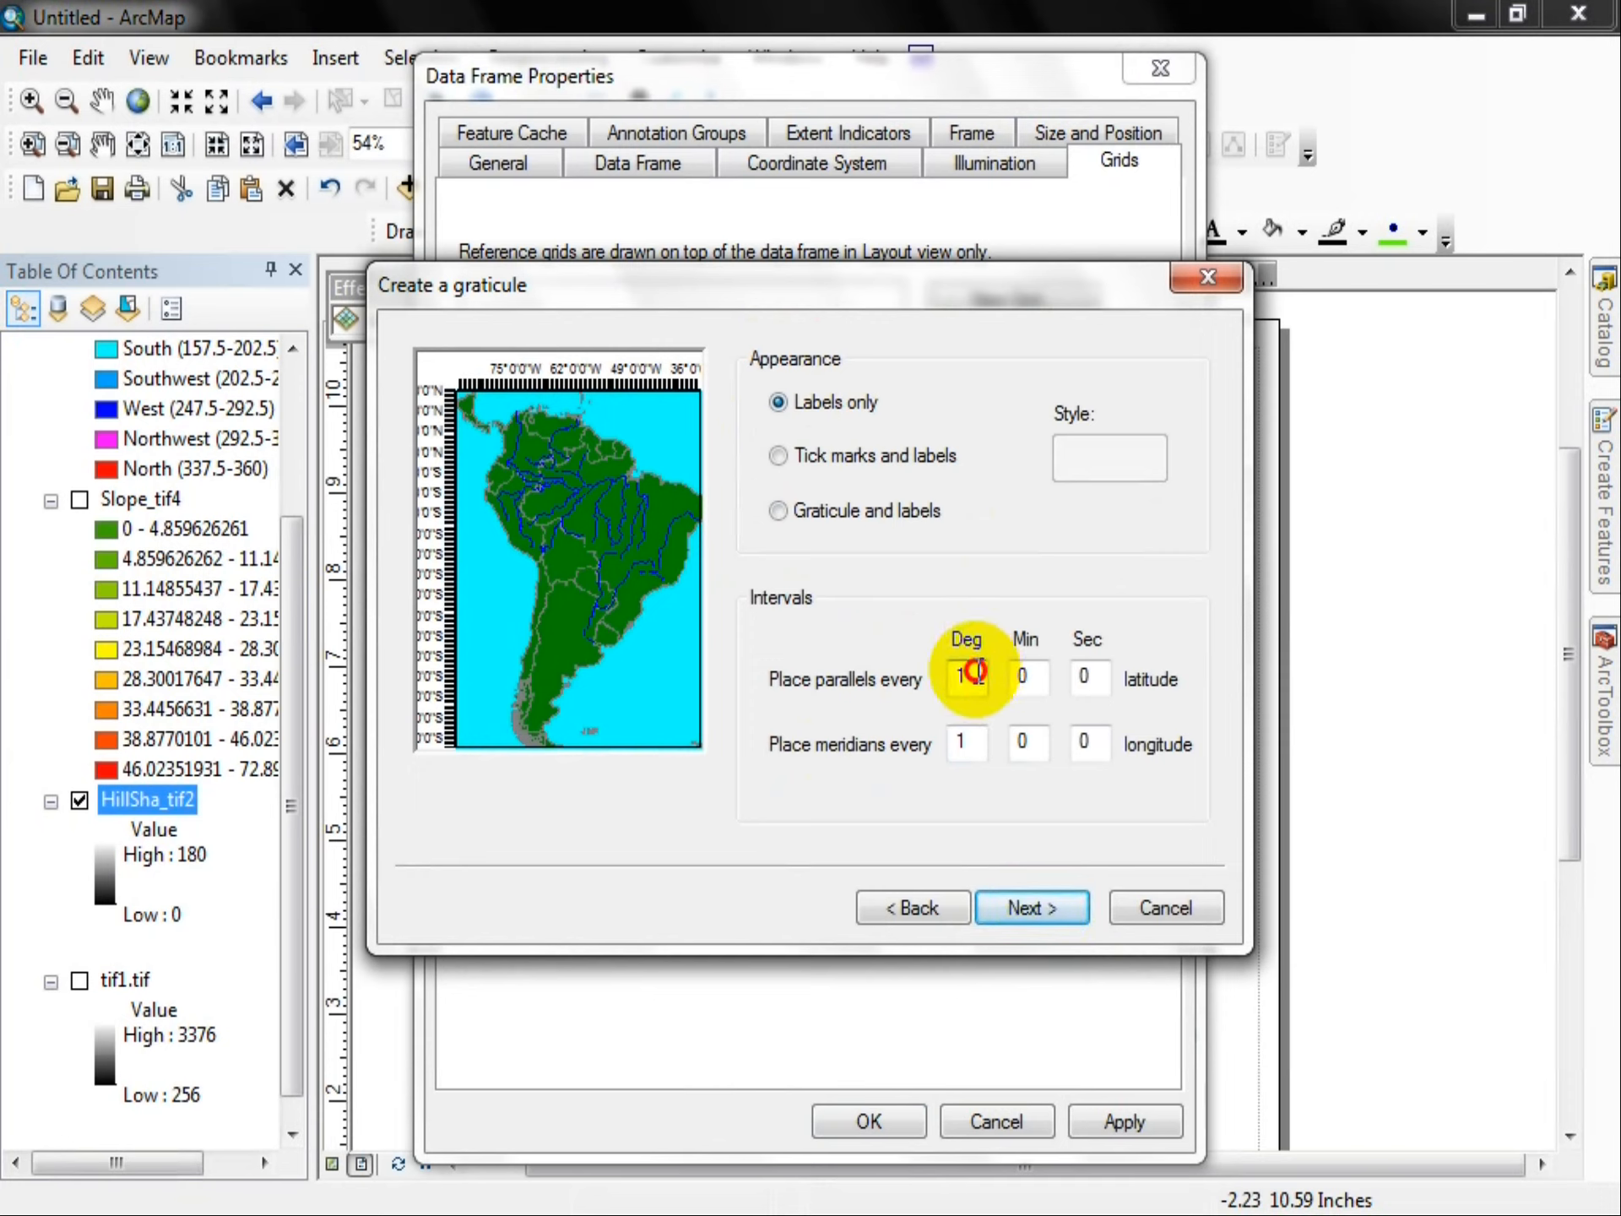
click(1039, 911)
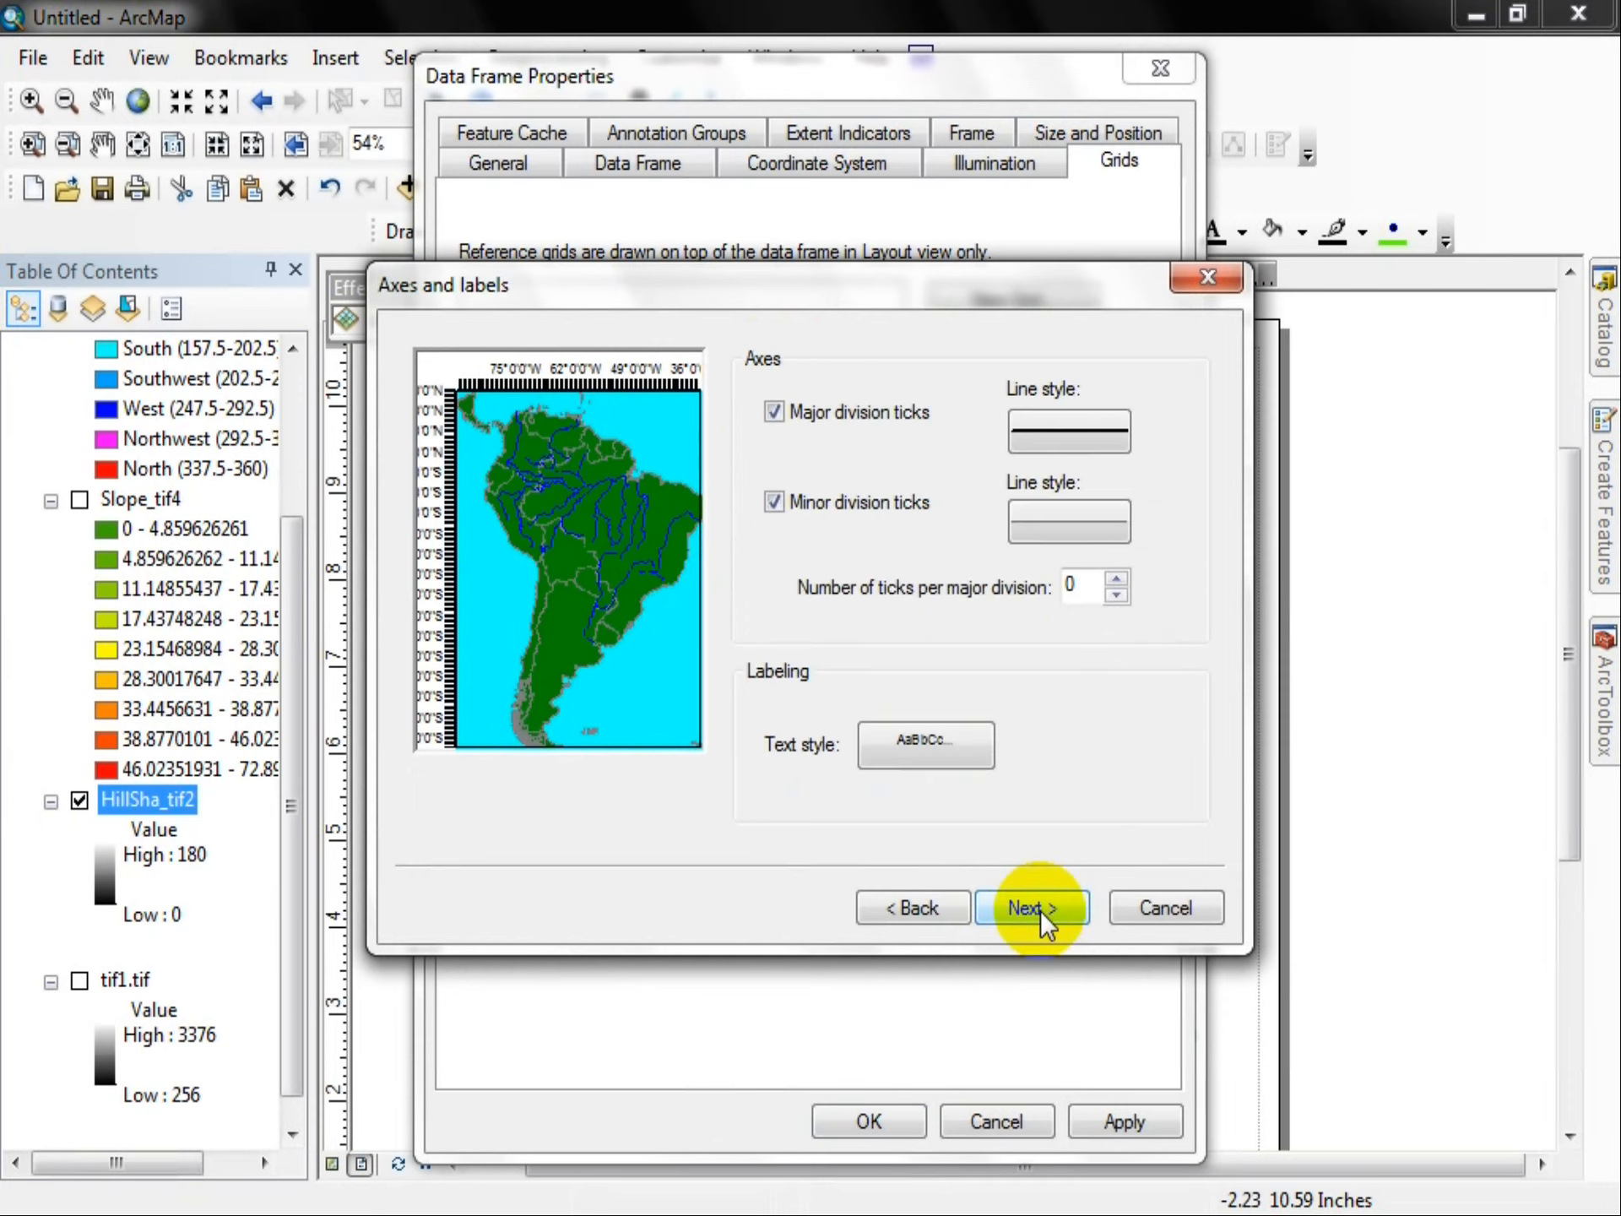
click(959, 906)
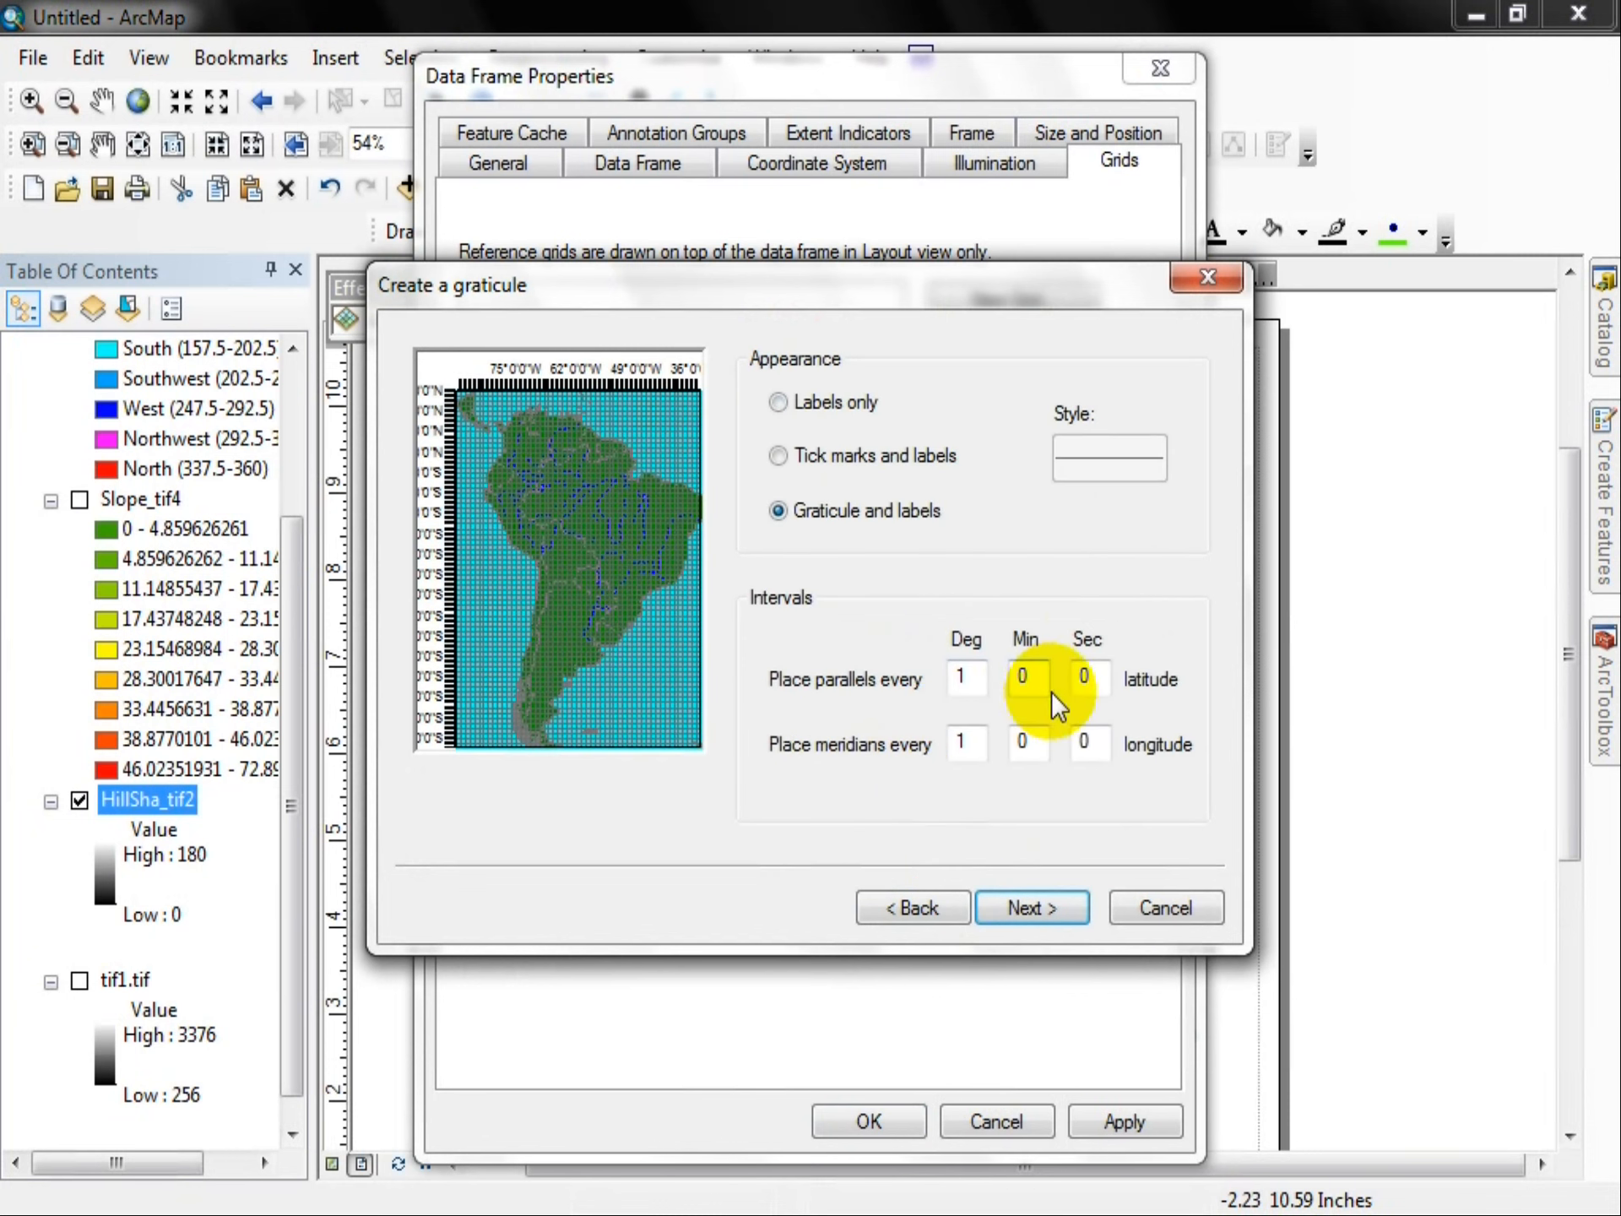
Step: Set the minutes of both the parallel and meridian intervals to 2 for the new graticule
double_click(1017, 675)
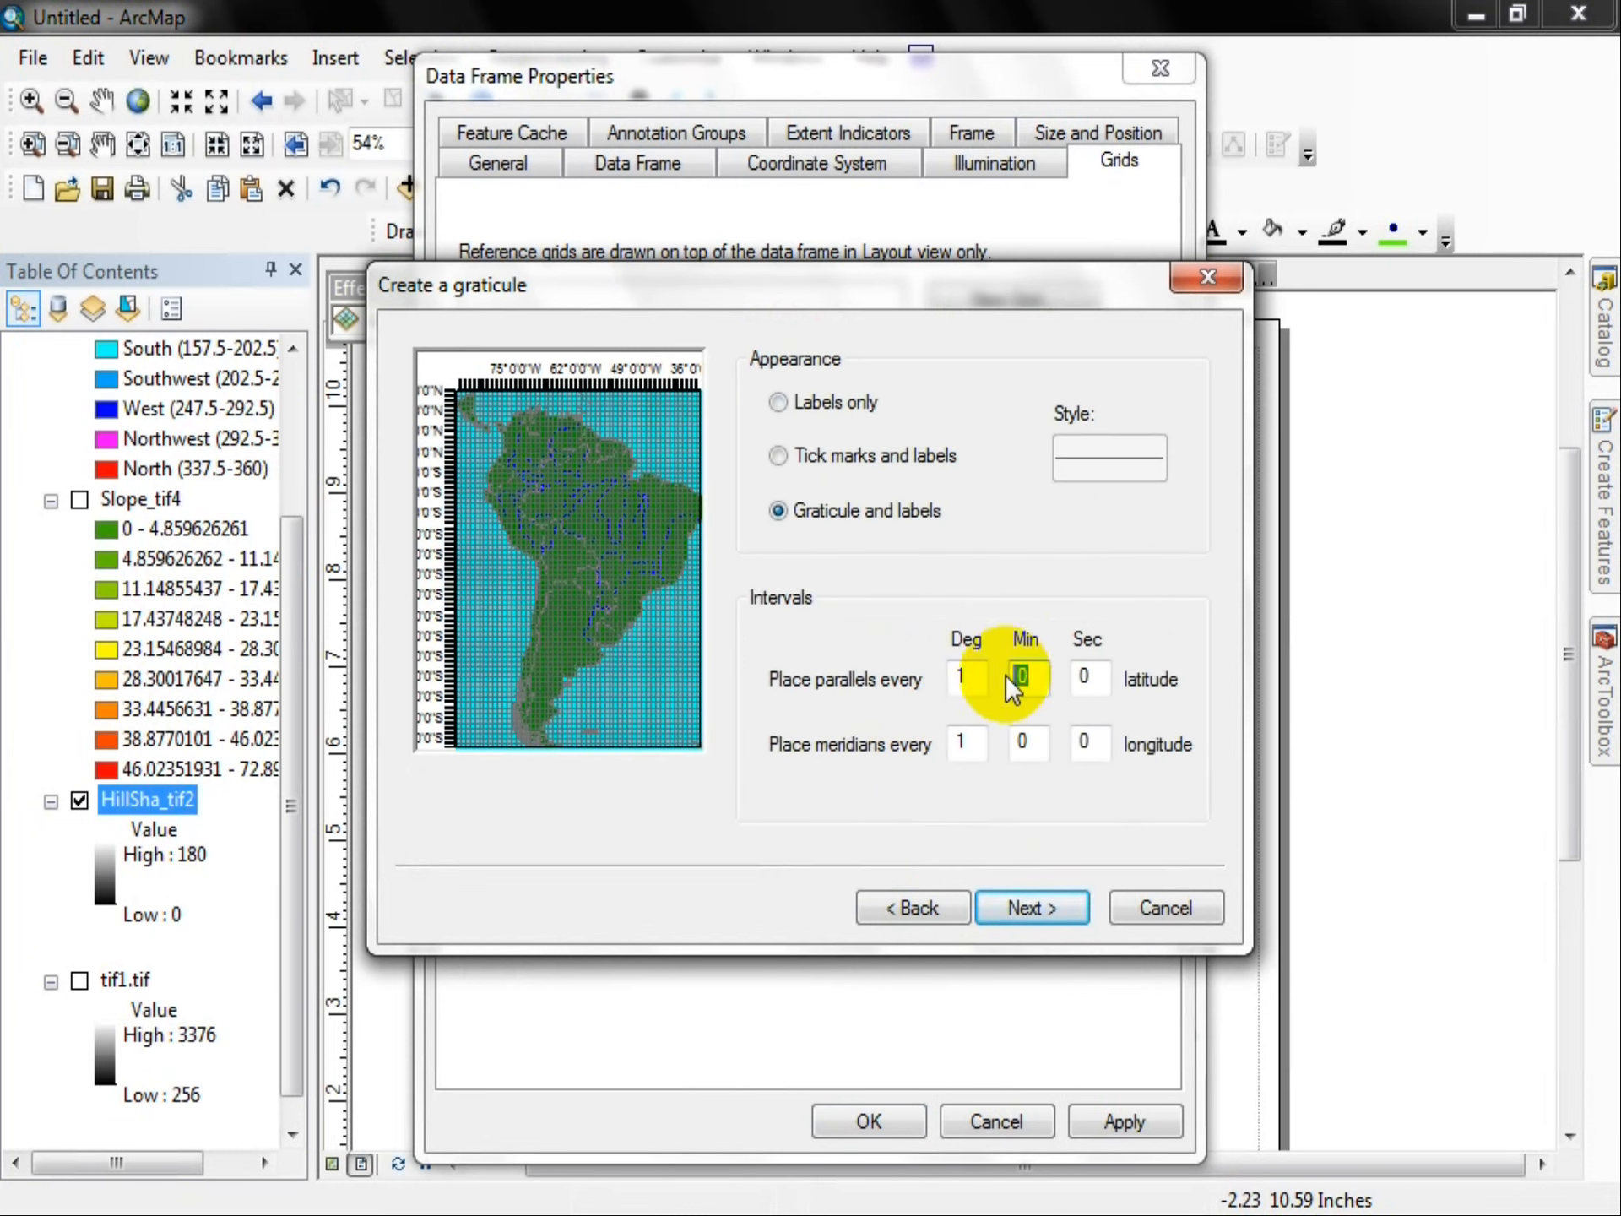
text(2)
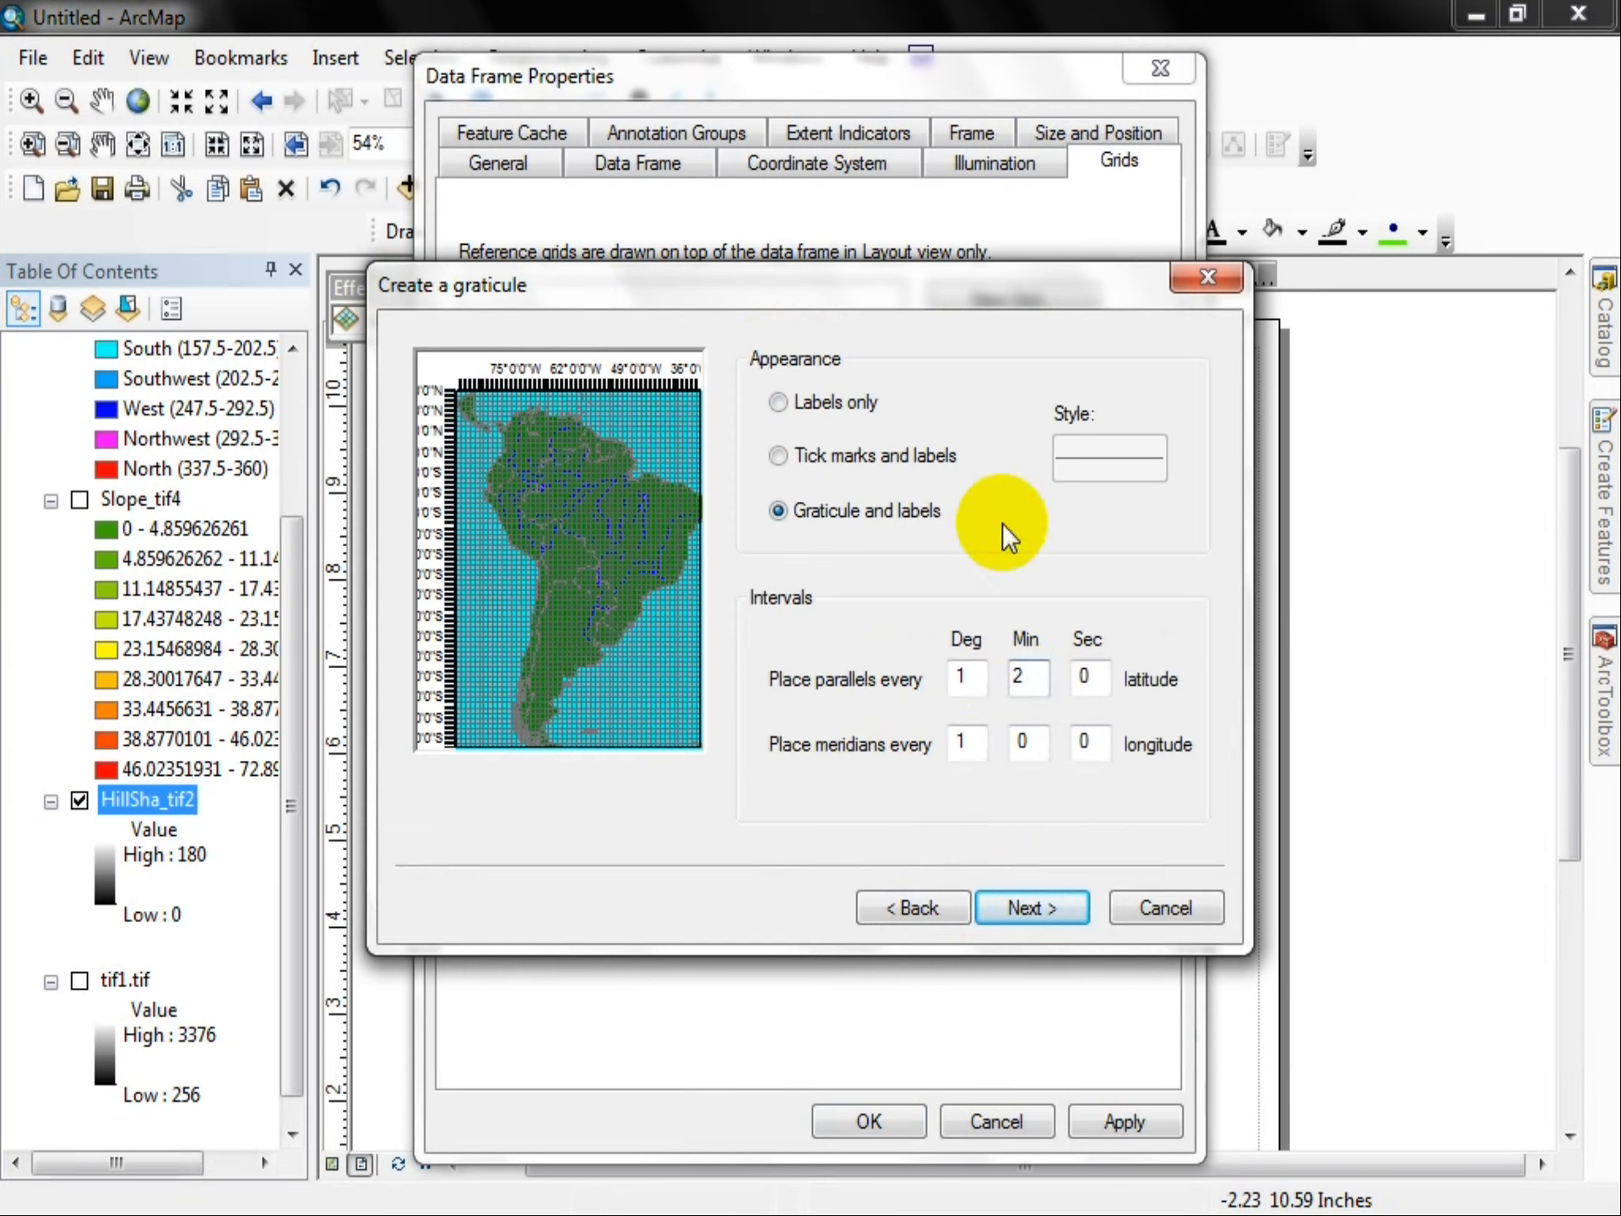
click(1030, 749)
double_click(1029, 748)
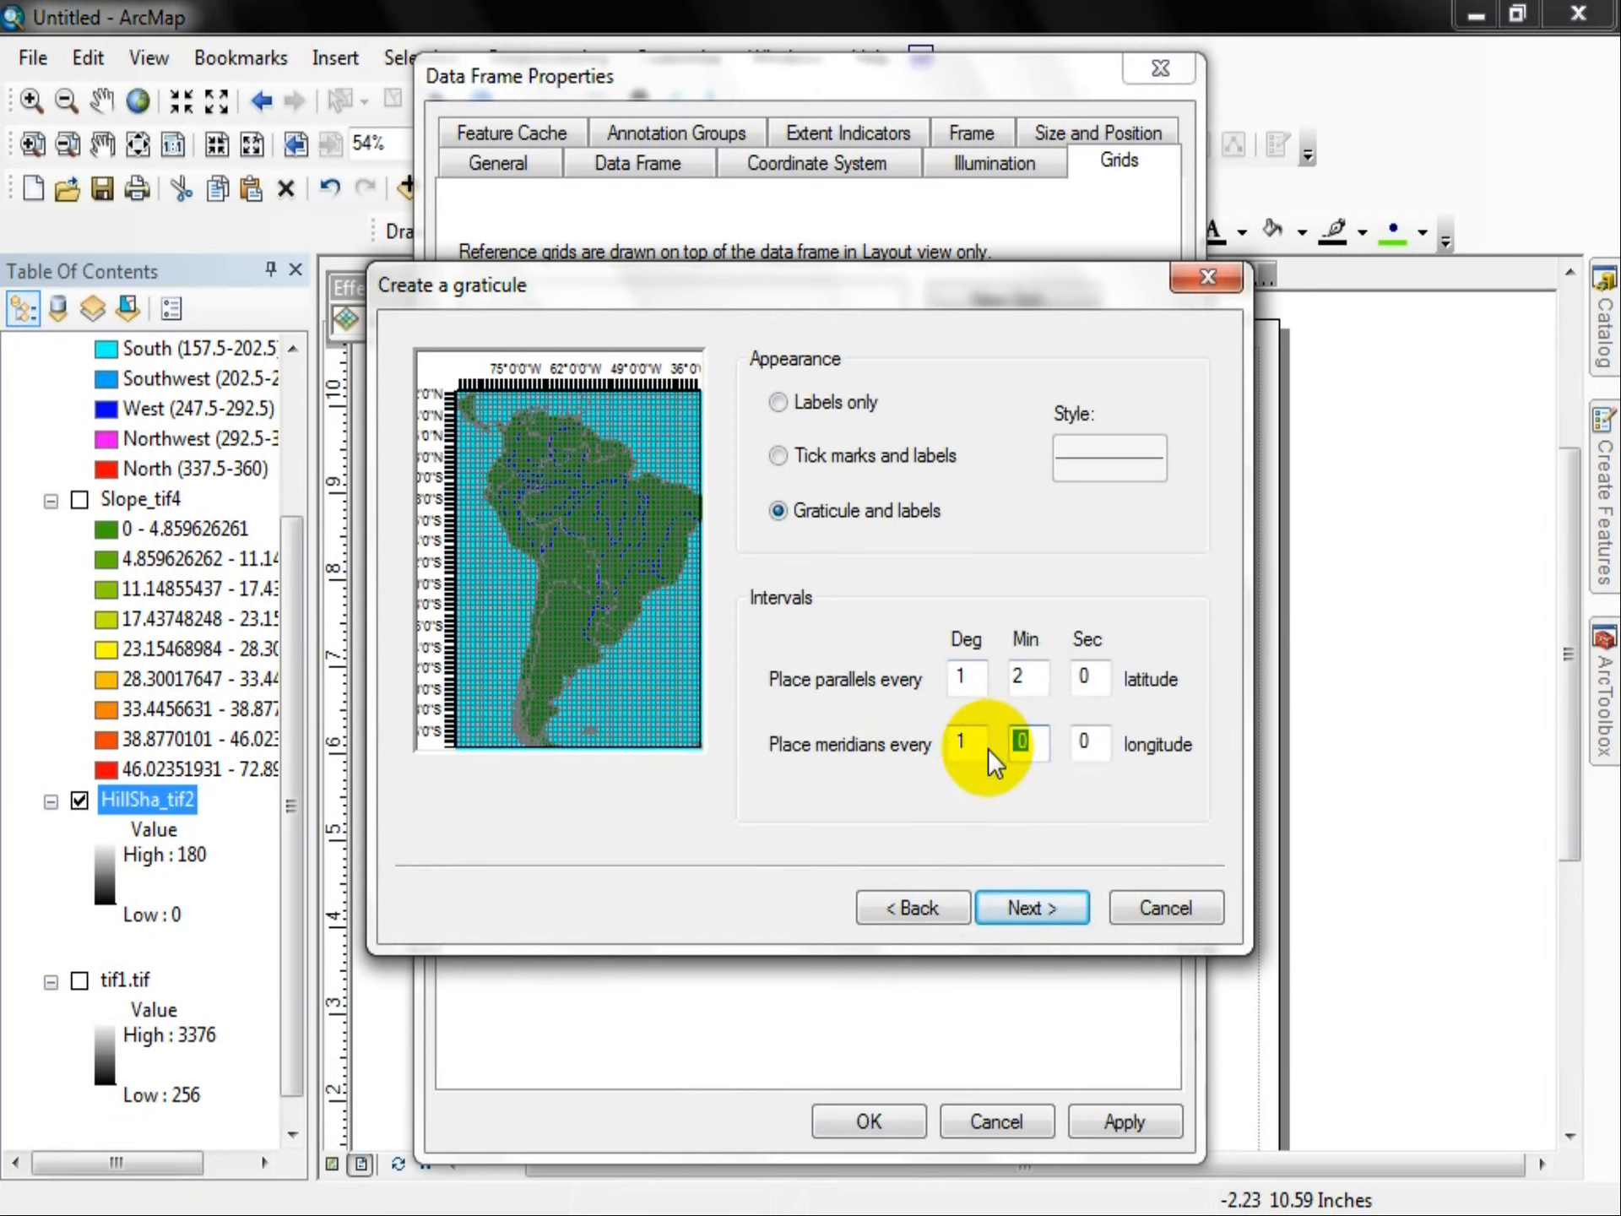
text(2)
Step: Set the degrees of both the parallel and meridian intervals to 0
click(976, 672)
double_click(977, 671)
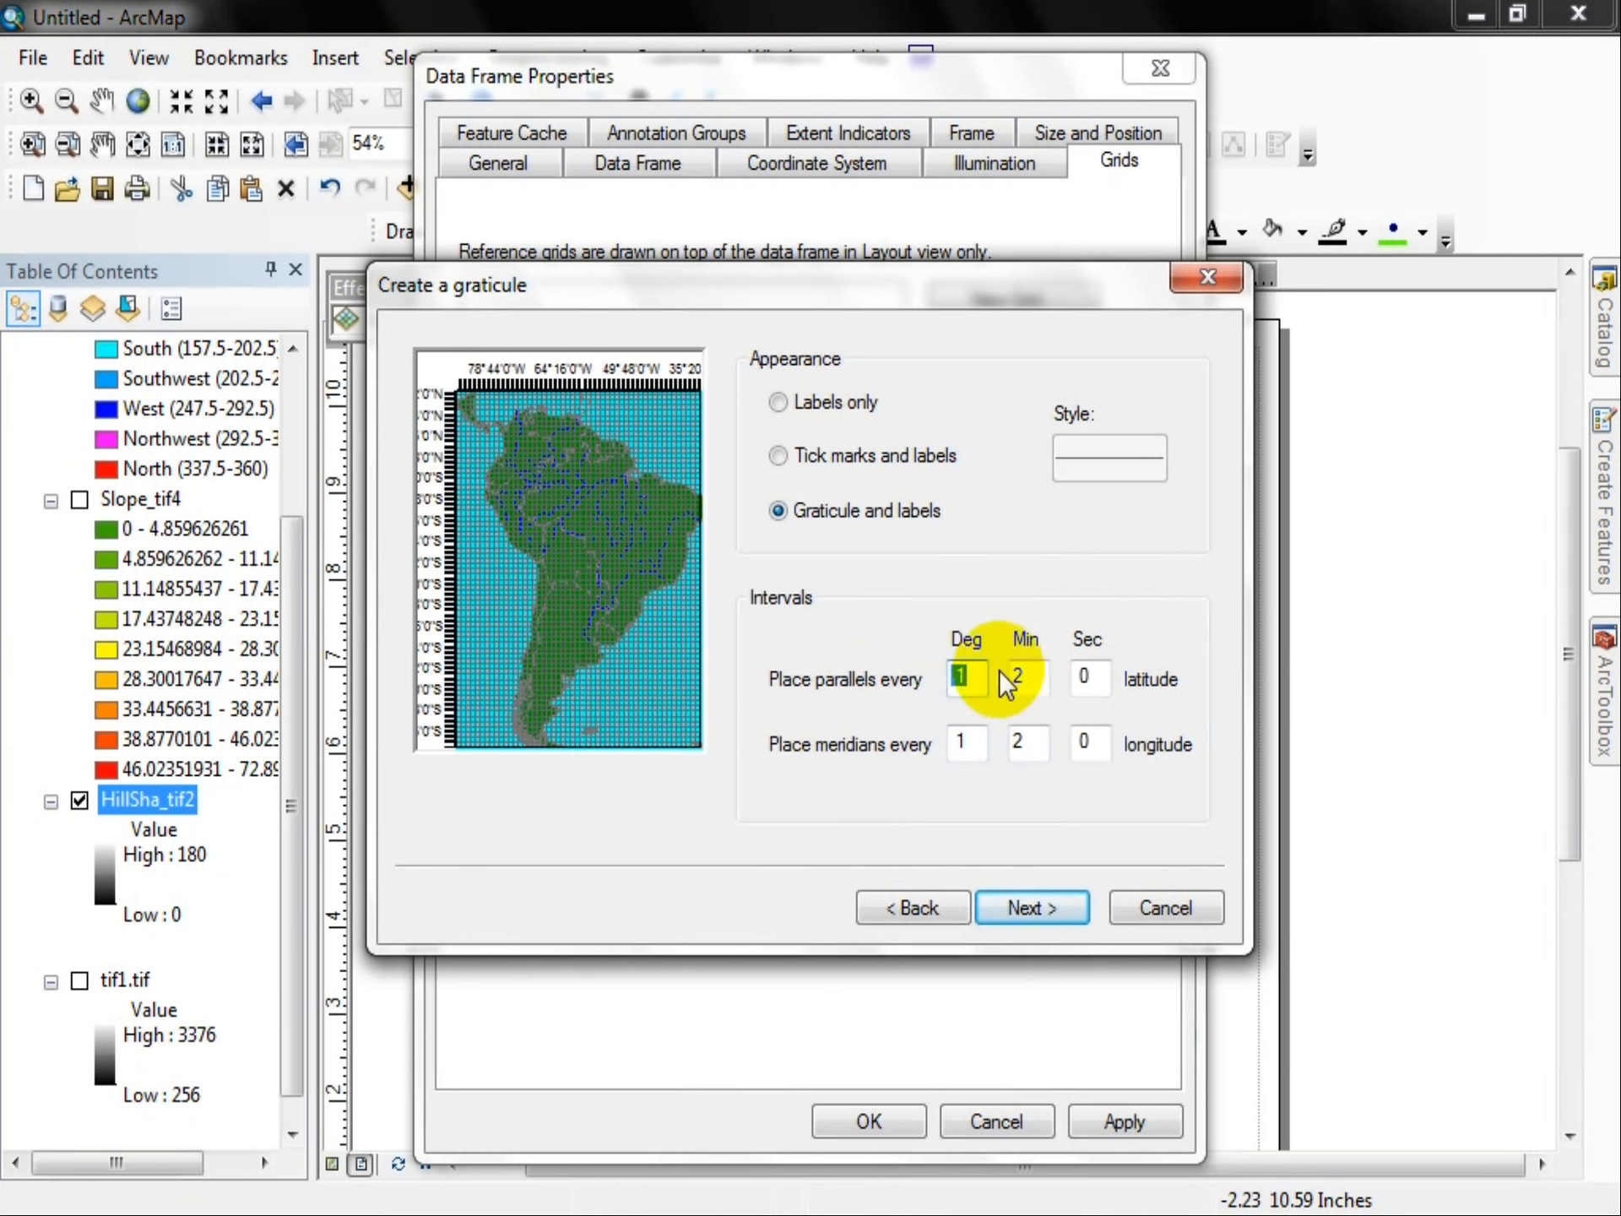
text(0)
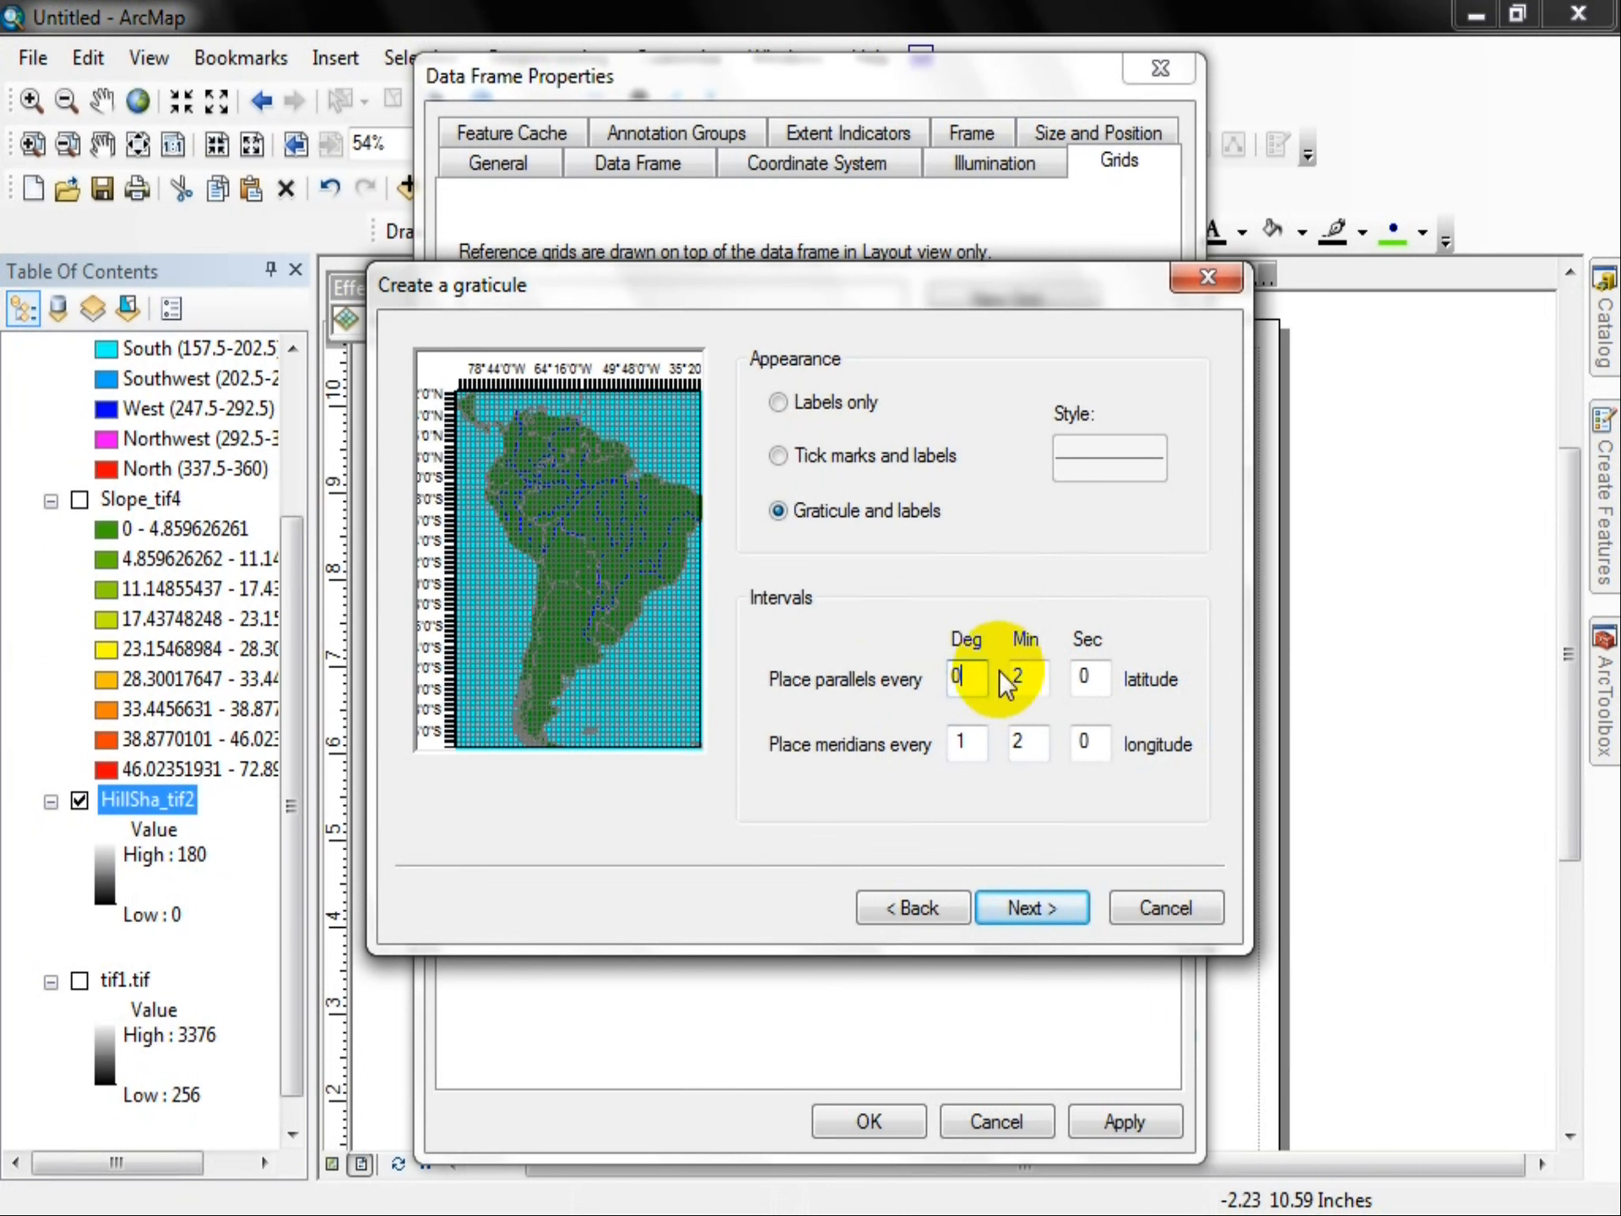
double_click(954, 741)
text(0)
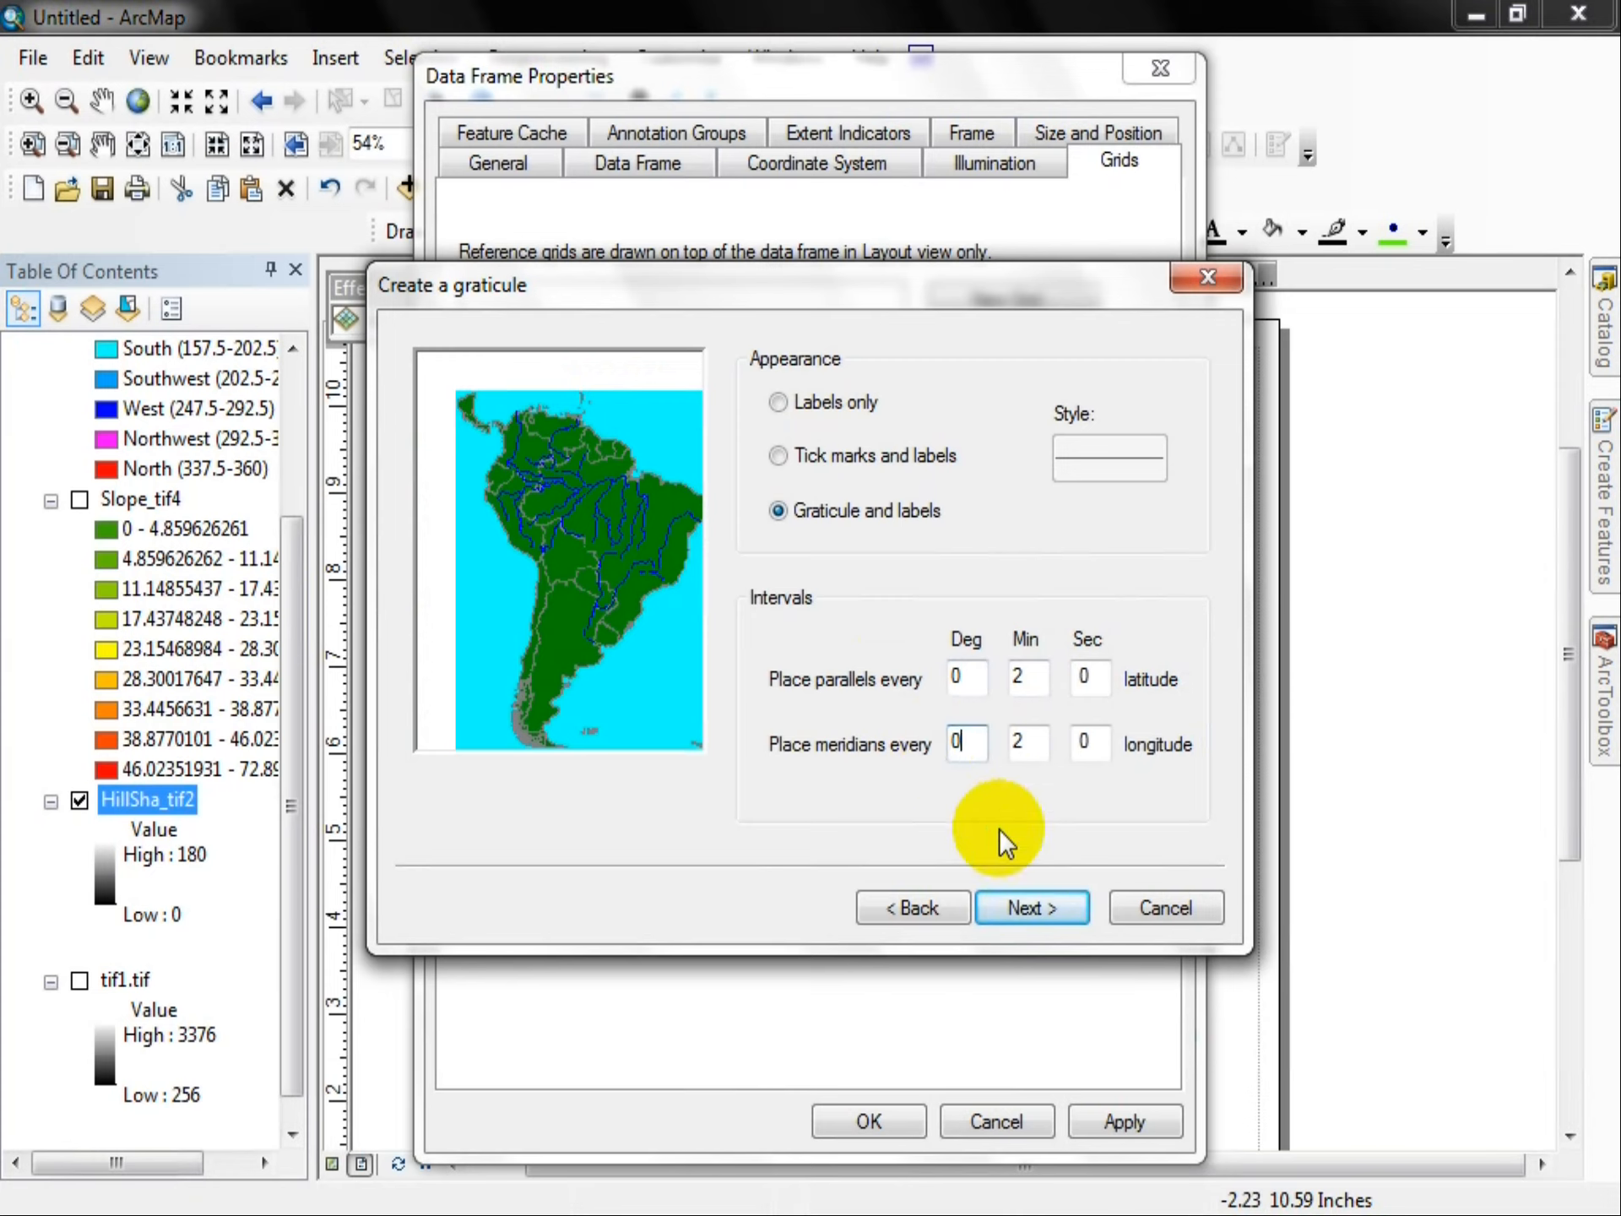
Step: Set the degrees of both the latitude and longitude intervals back to 1
double_click(963, 676)
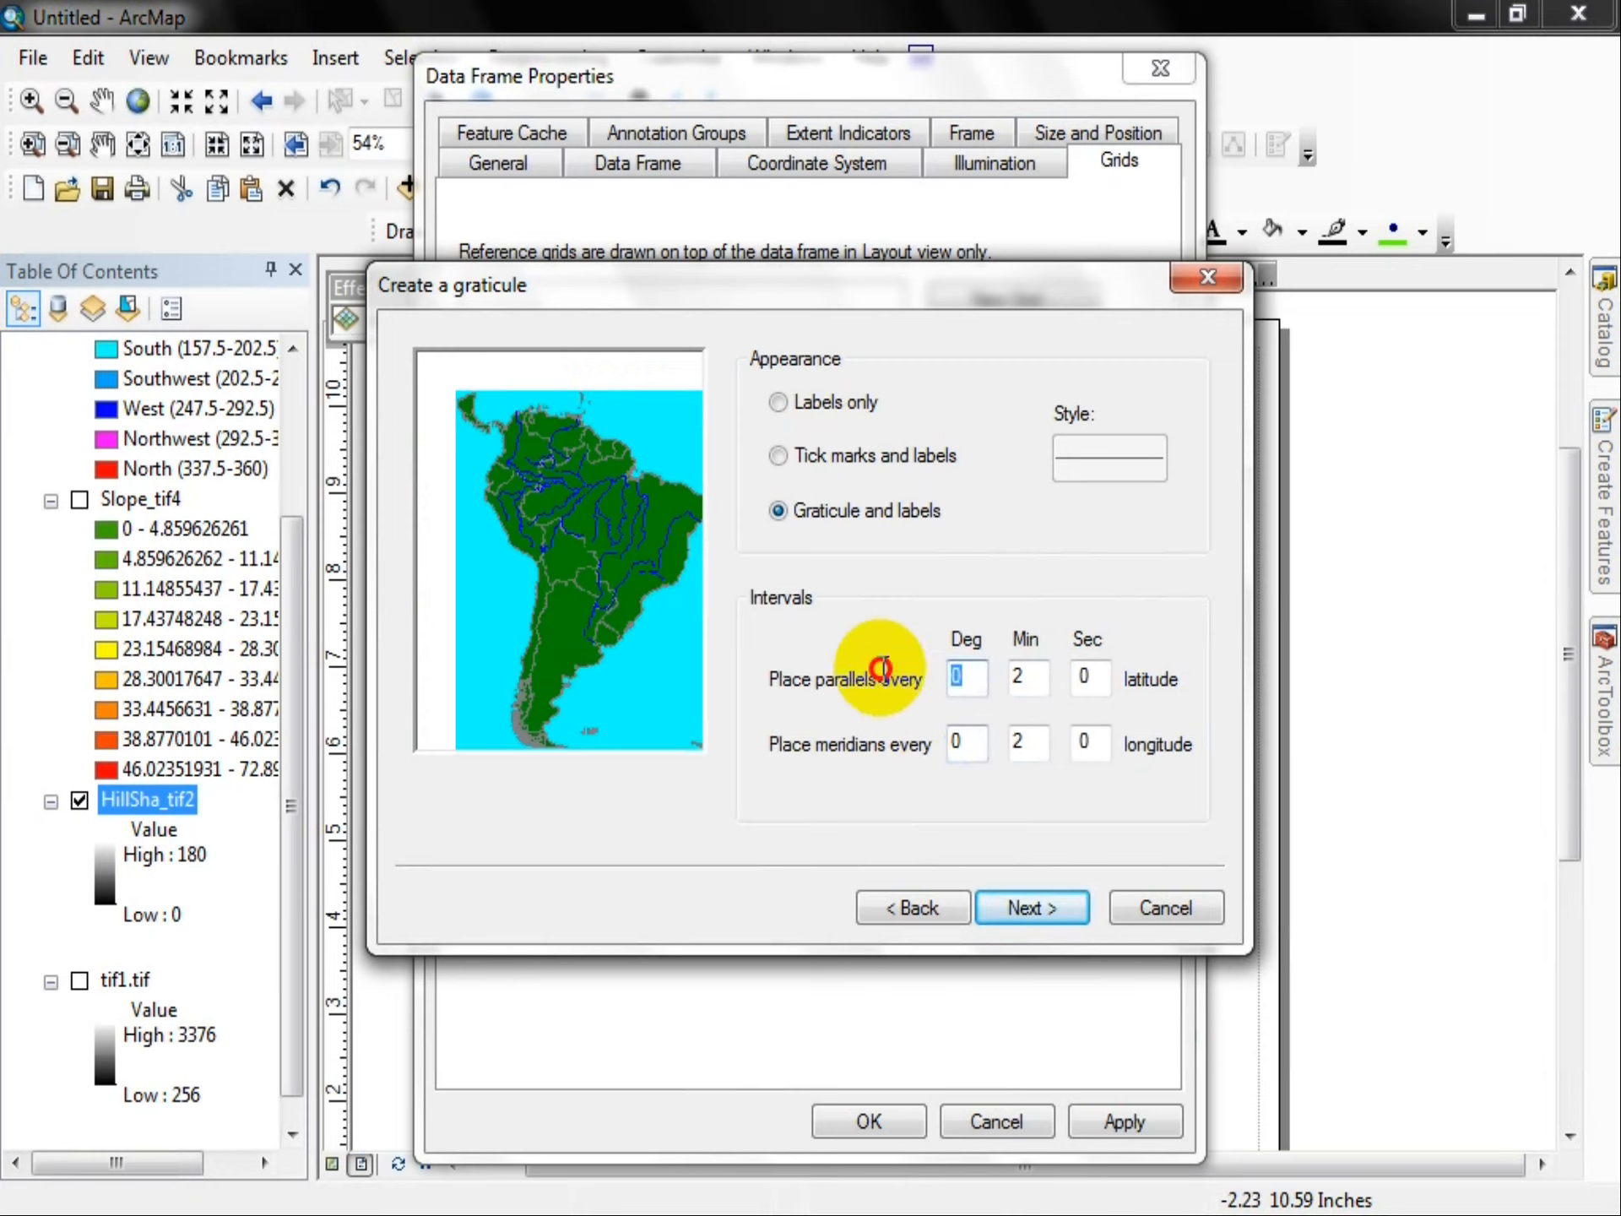
text(1)
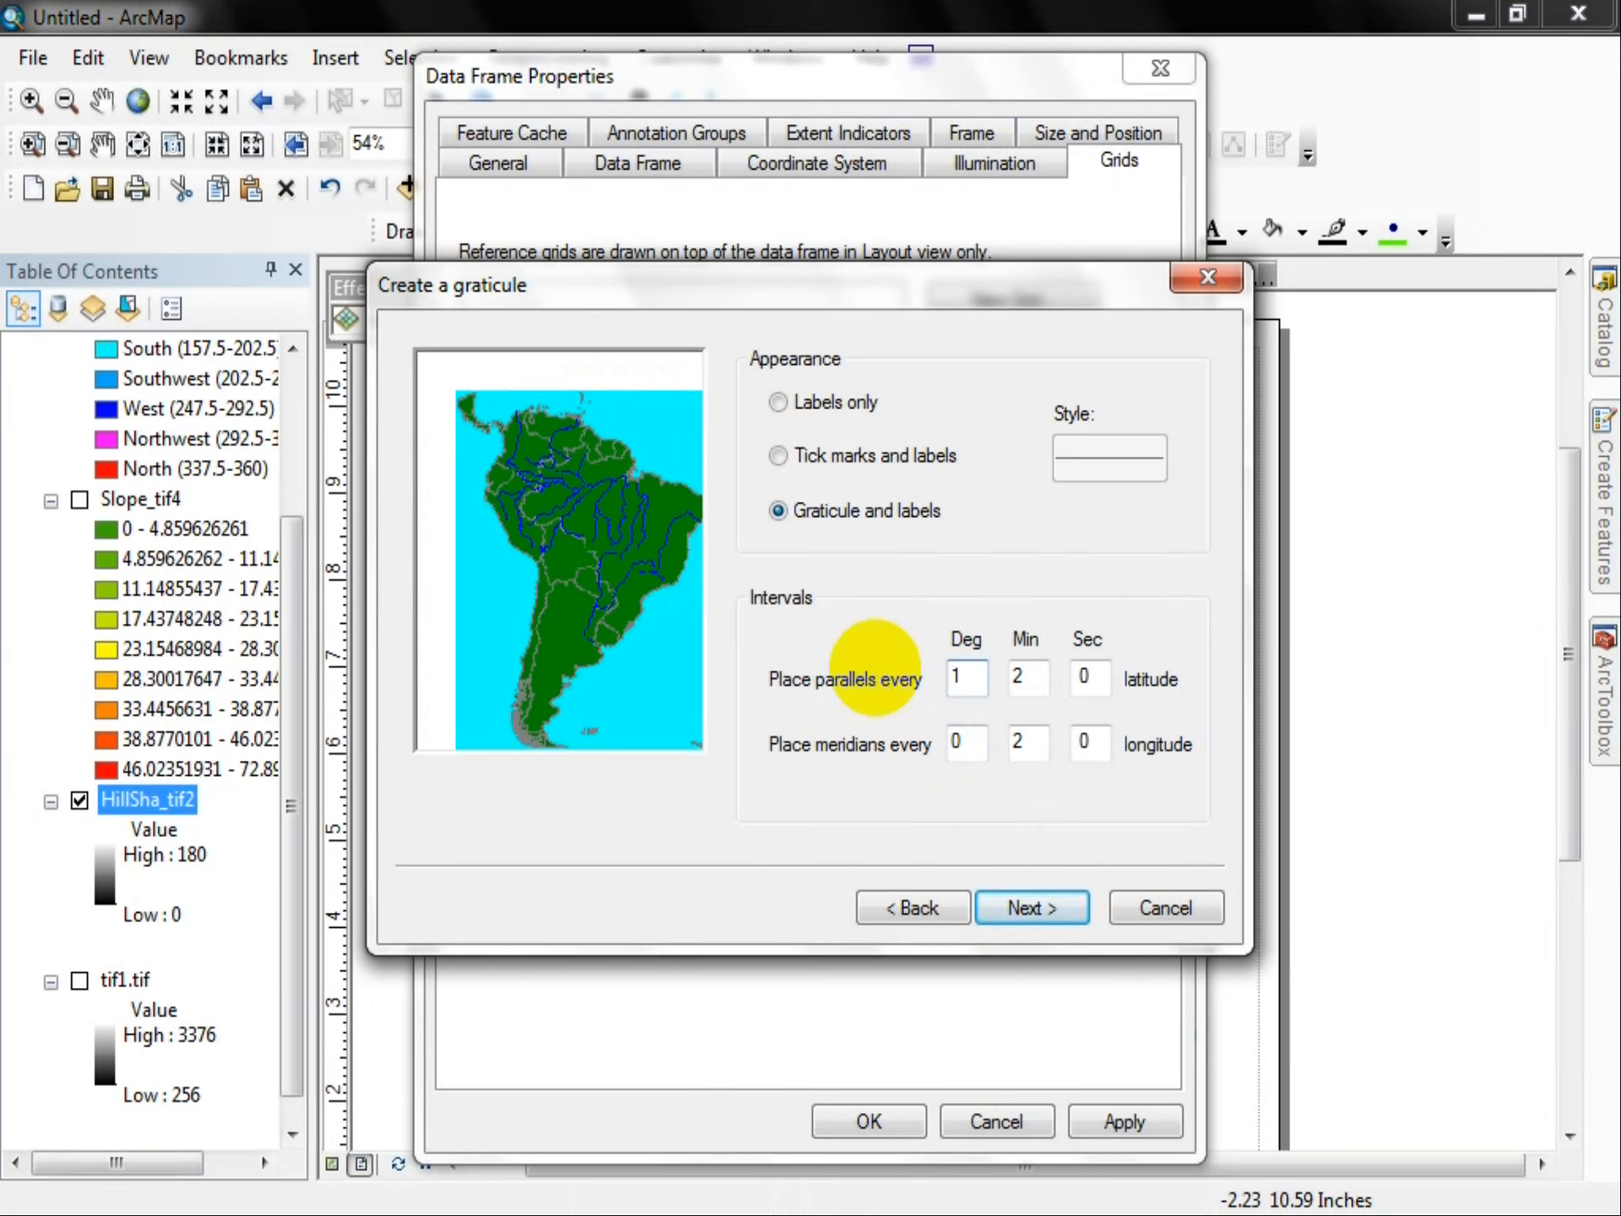
double_click(962, 740)
text(1)
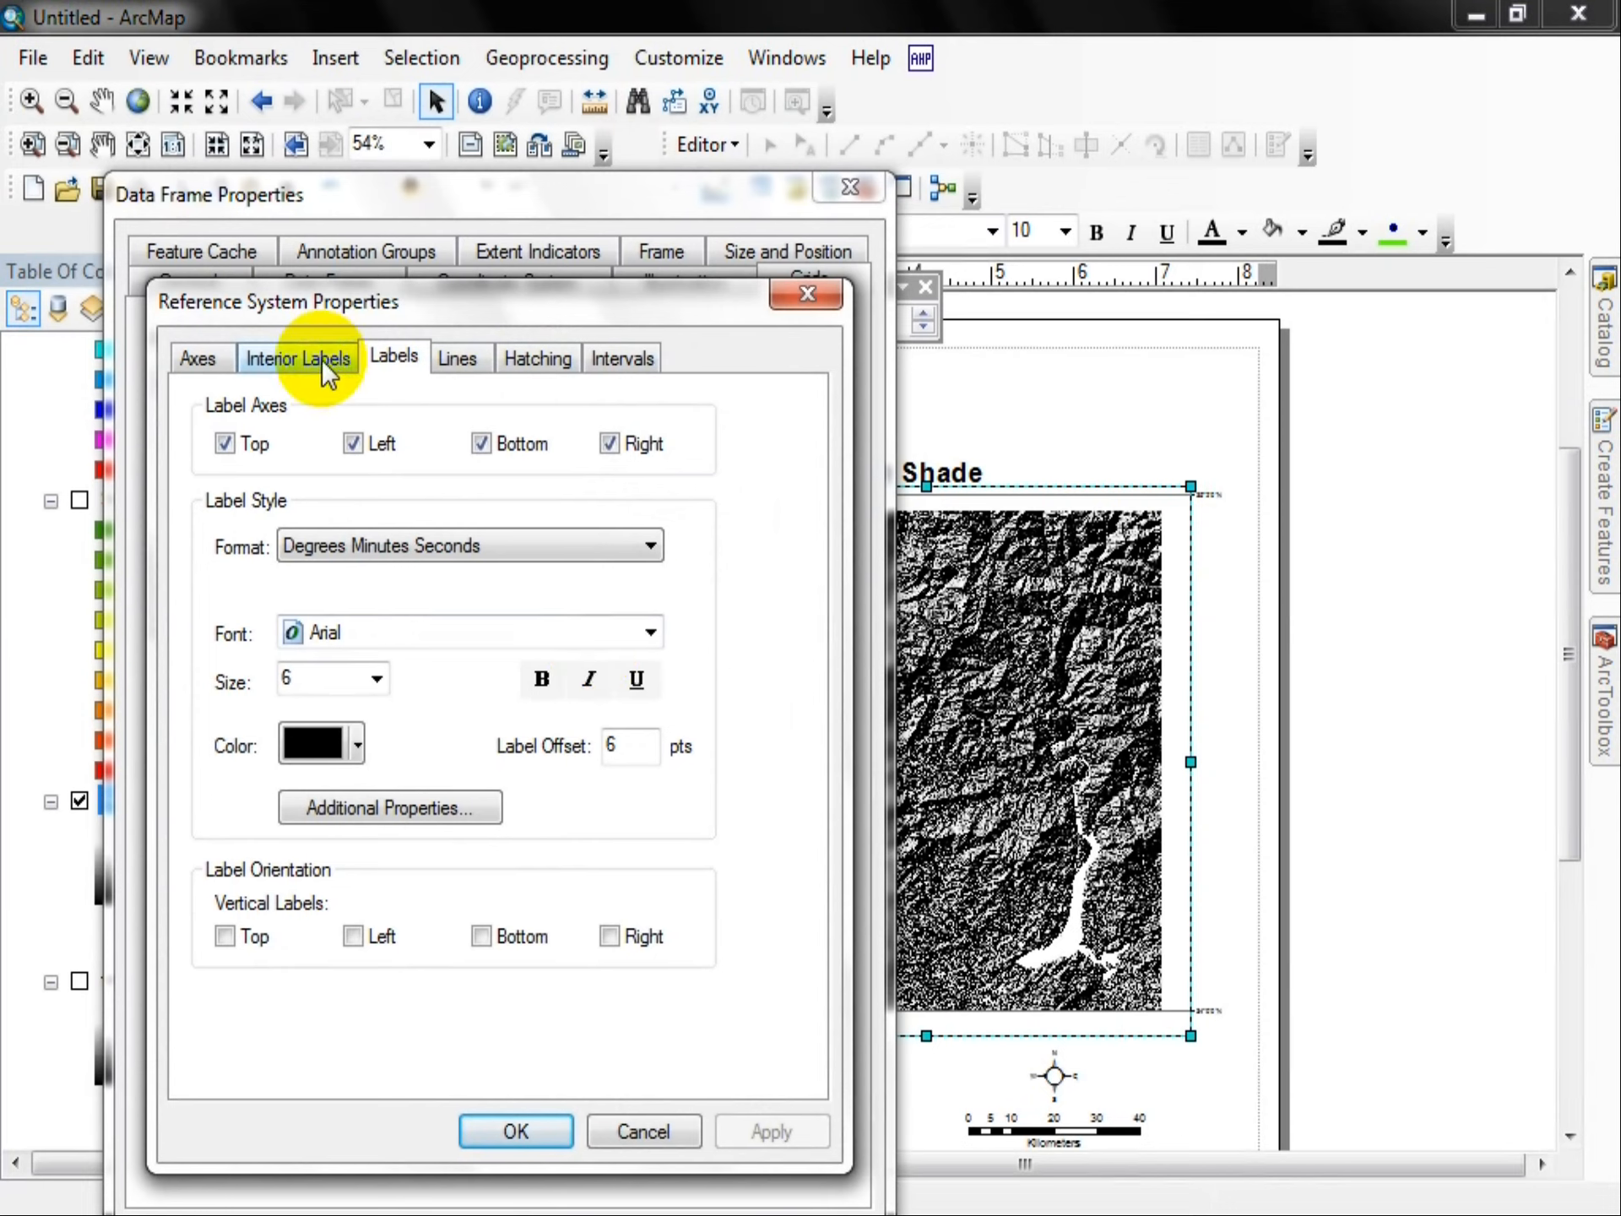
Step: Set the graticule's X axis and Y axis intervals to 0 degrees 30 minutes each in its reference system properties
click(295, 361)
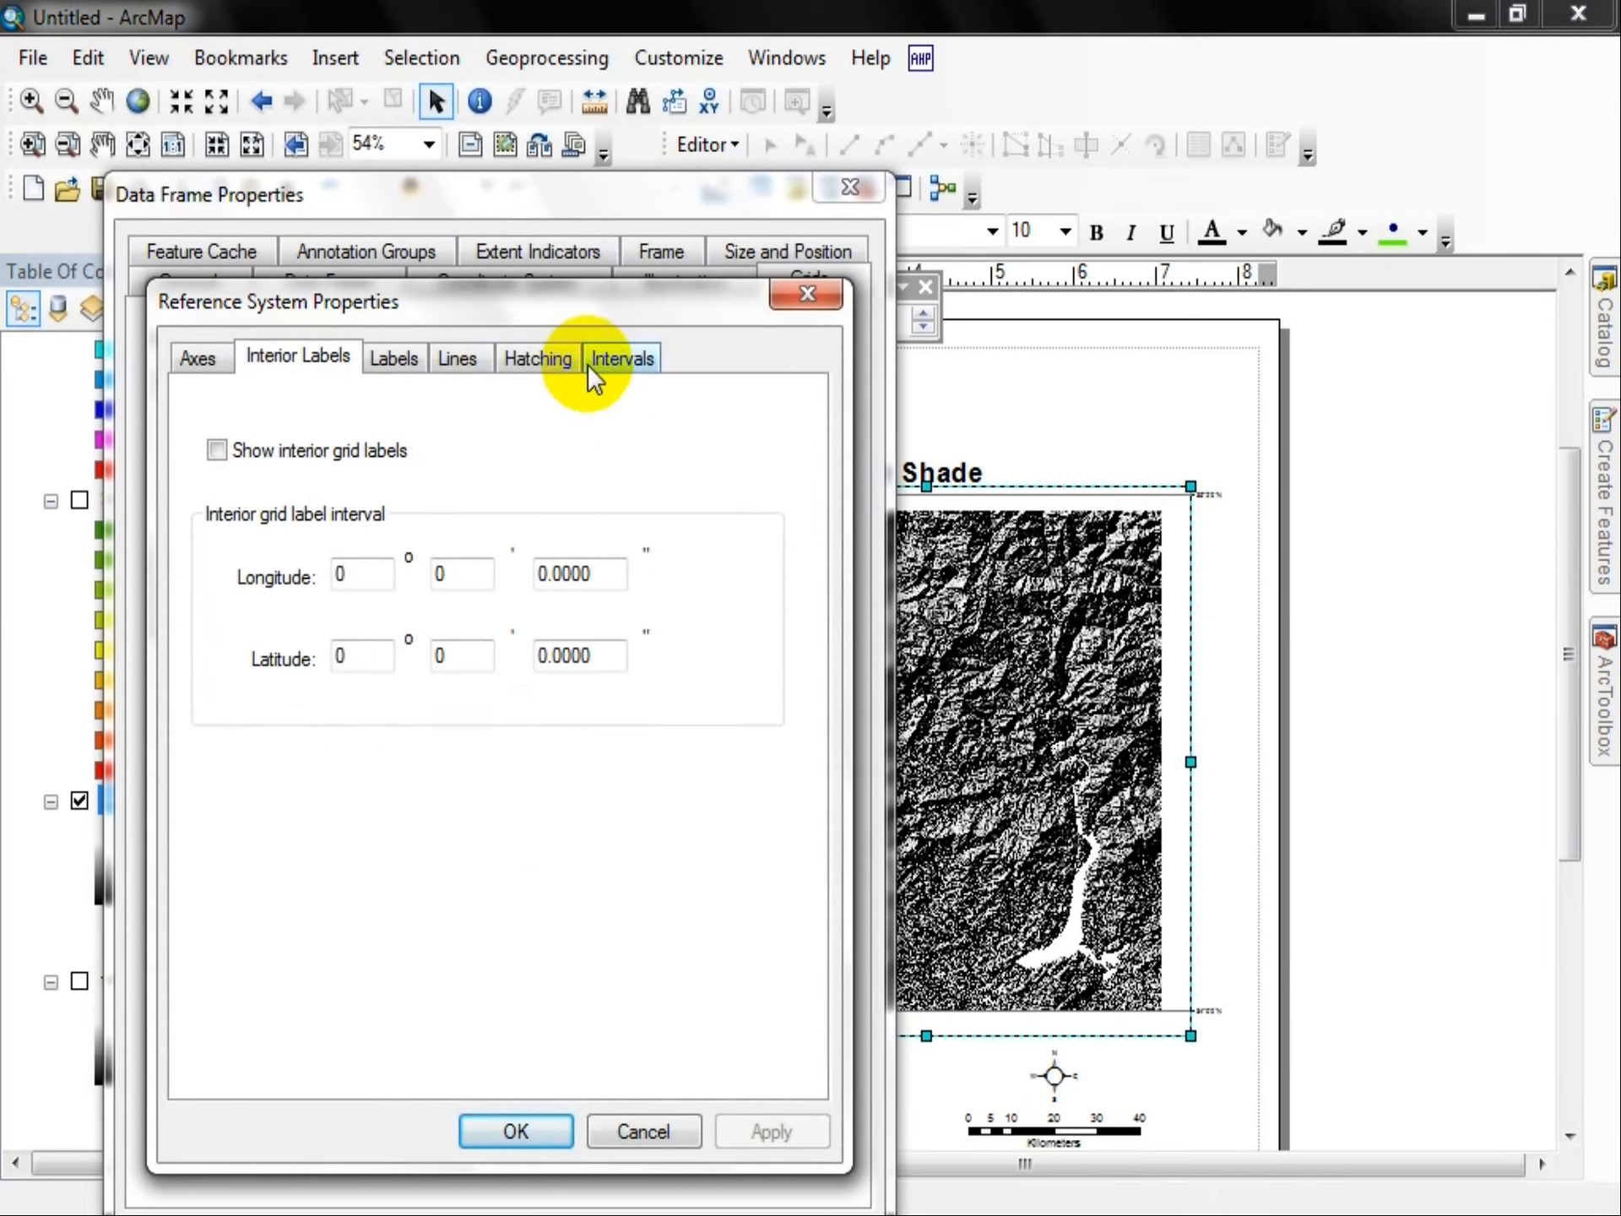
click(615, 368)
key(Tab)
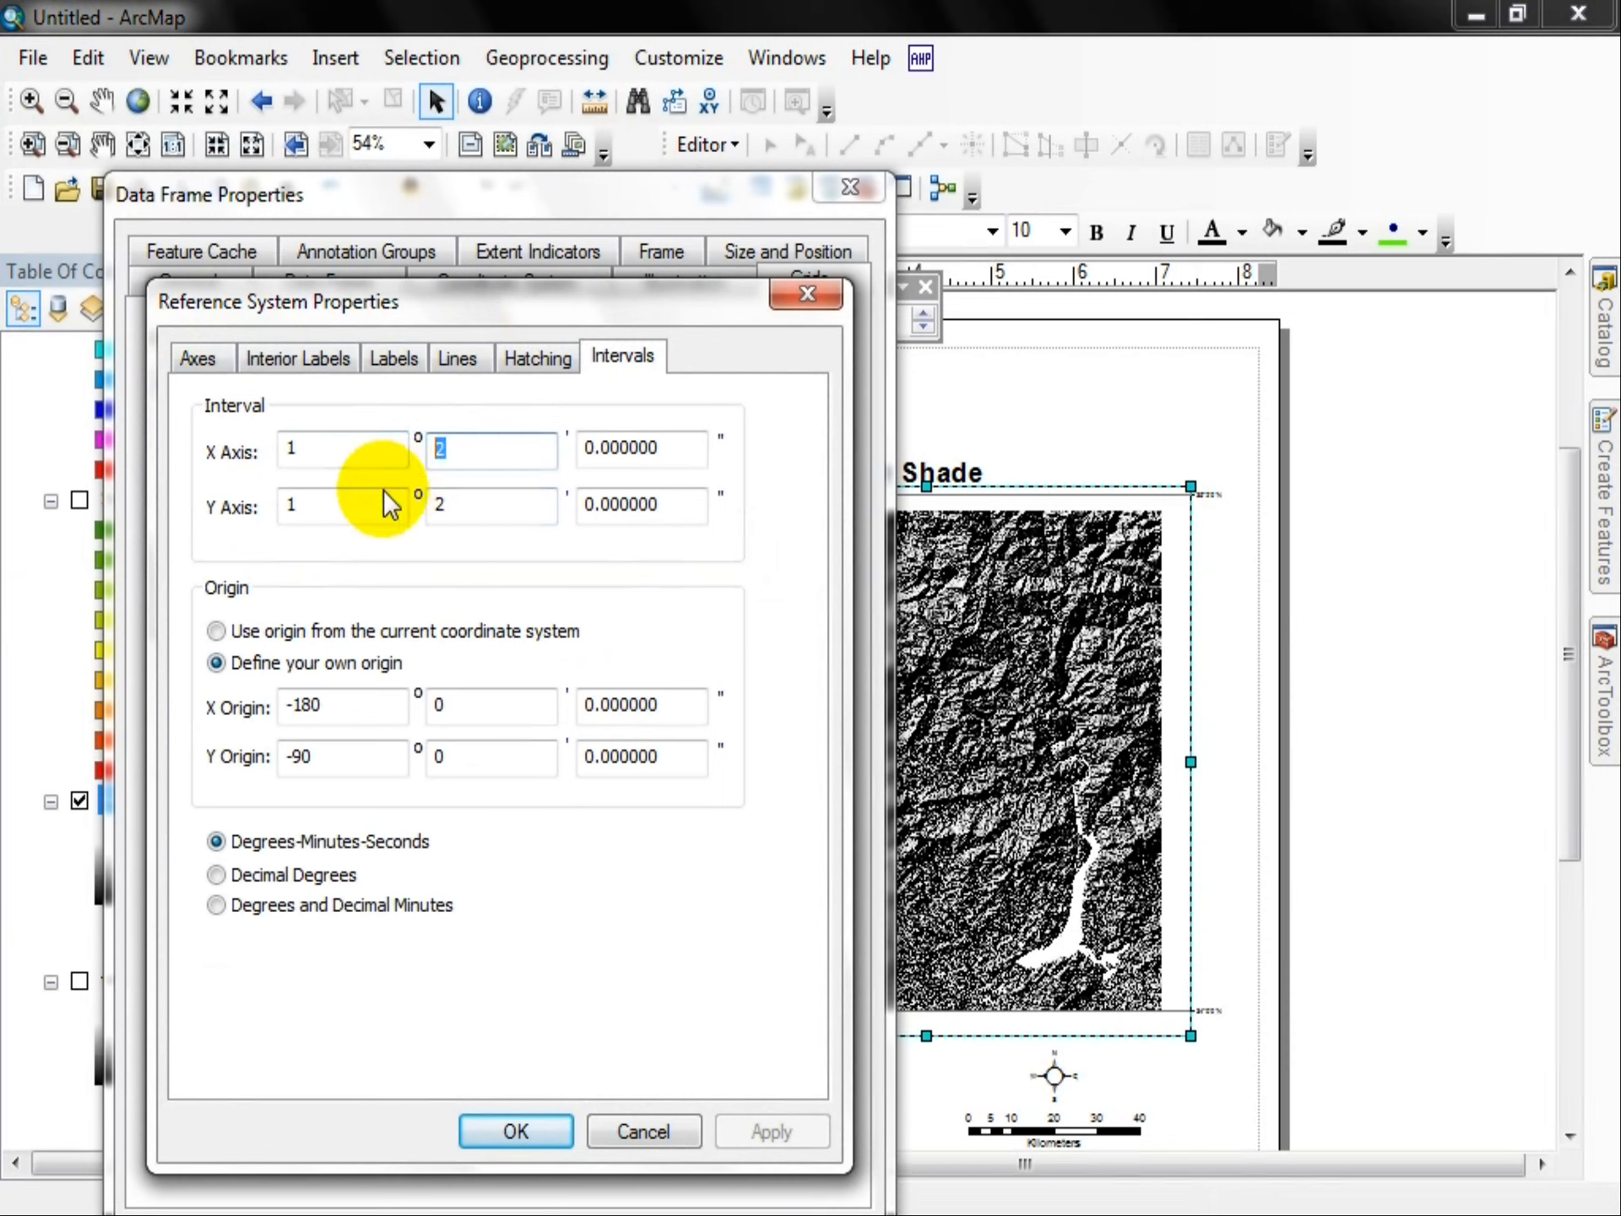
text(30)
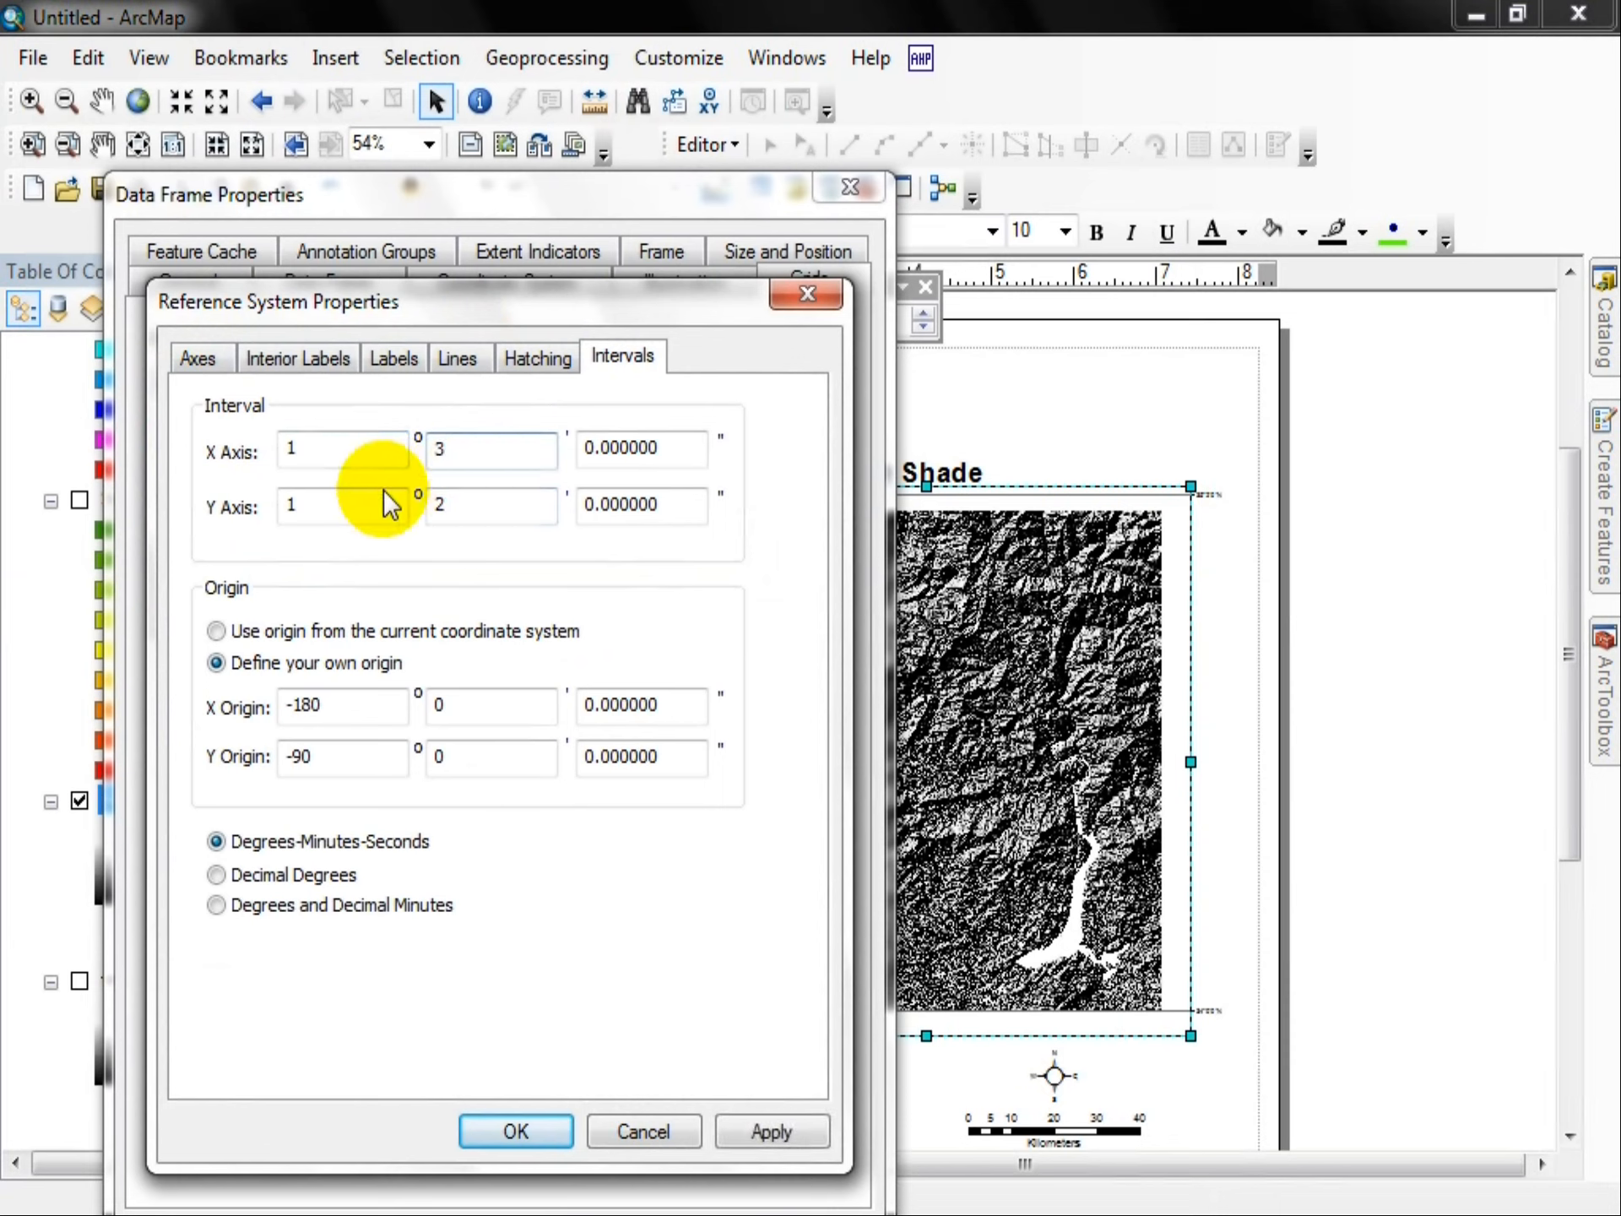
double_click(453, 505)
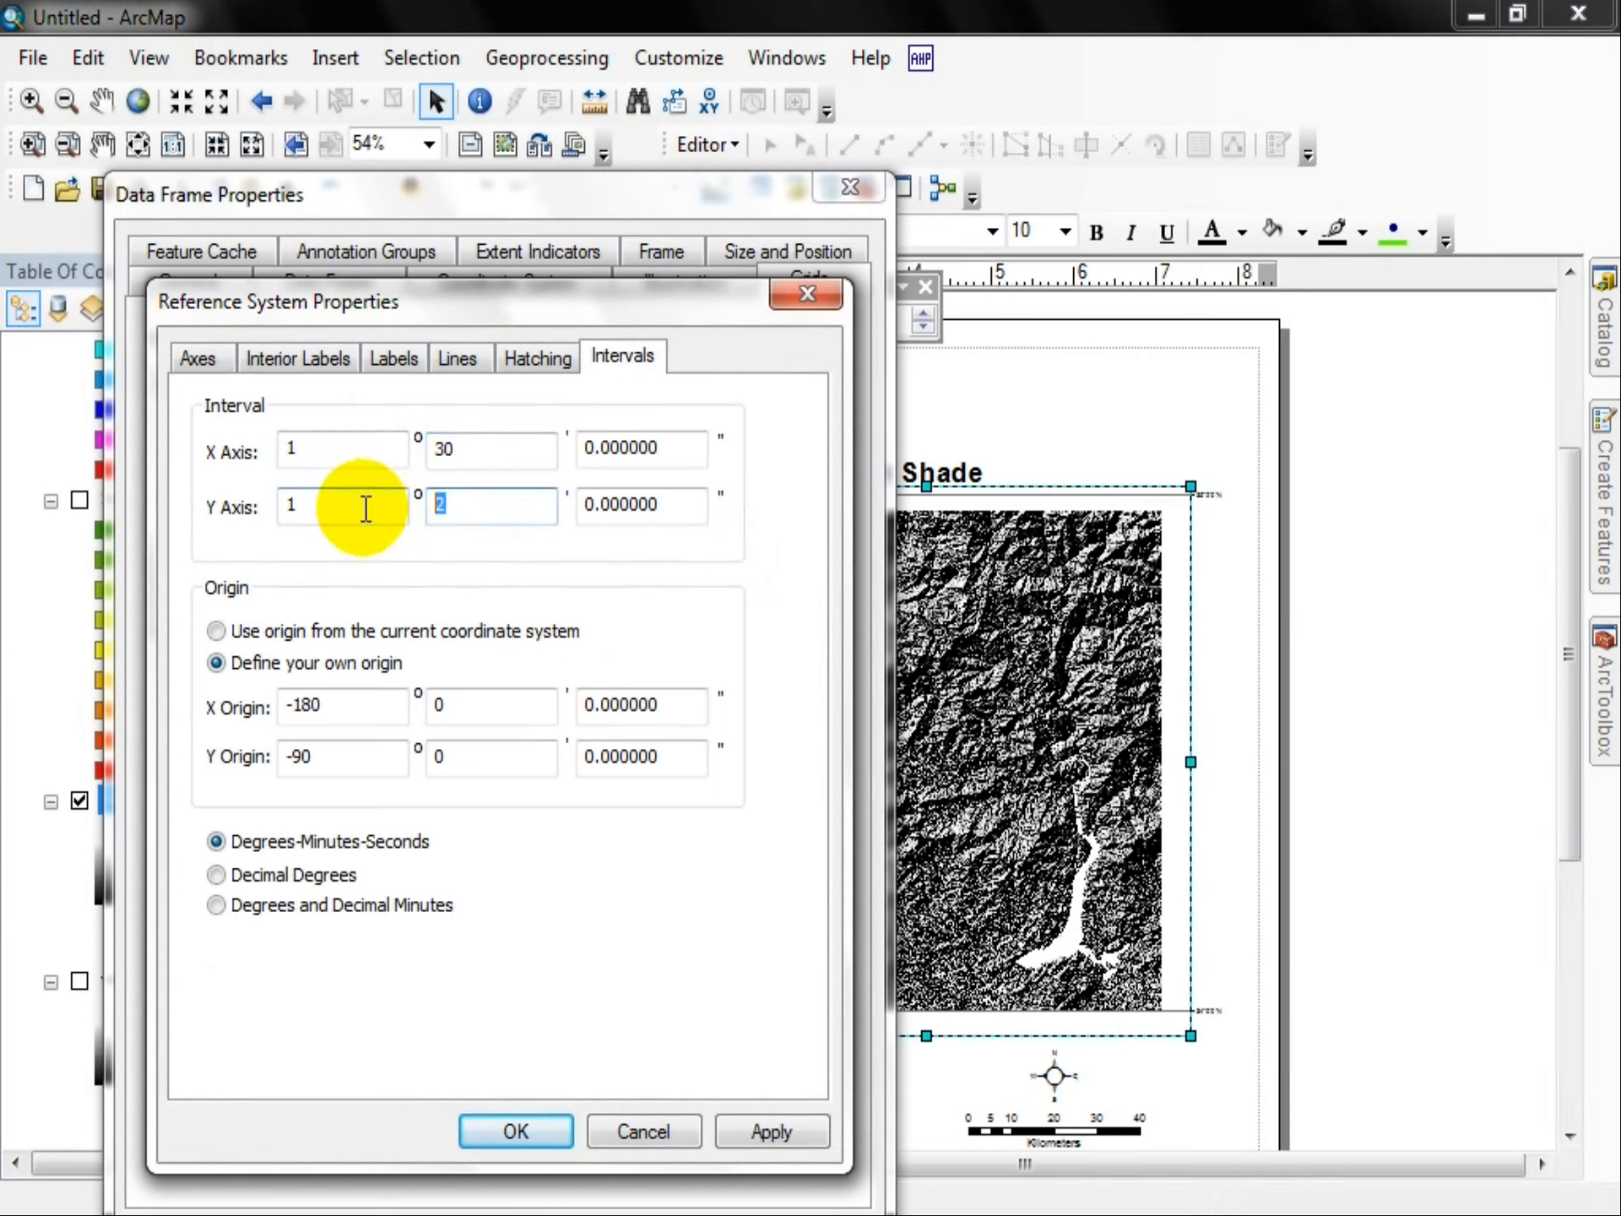
text(30)
drag(312, 453, 152, 438)
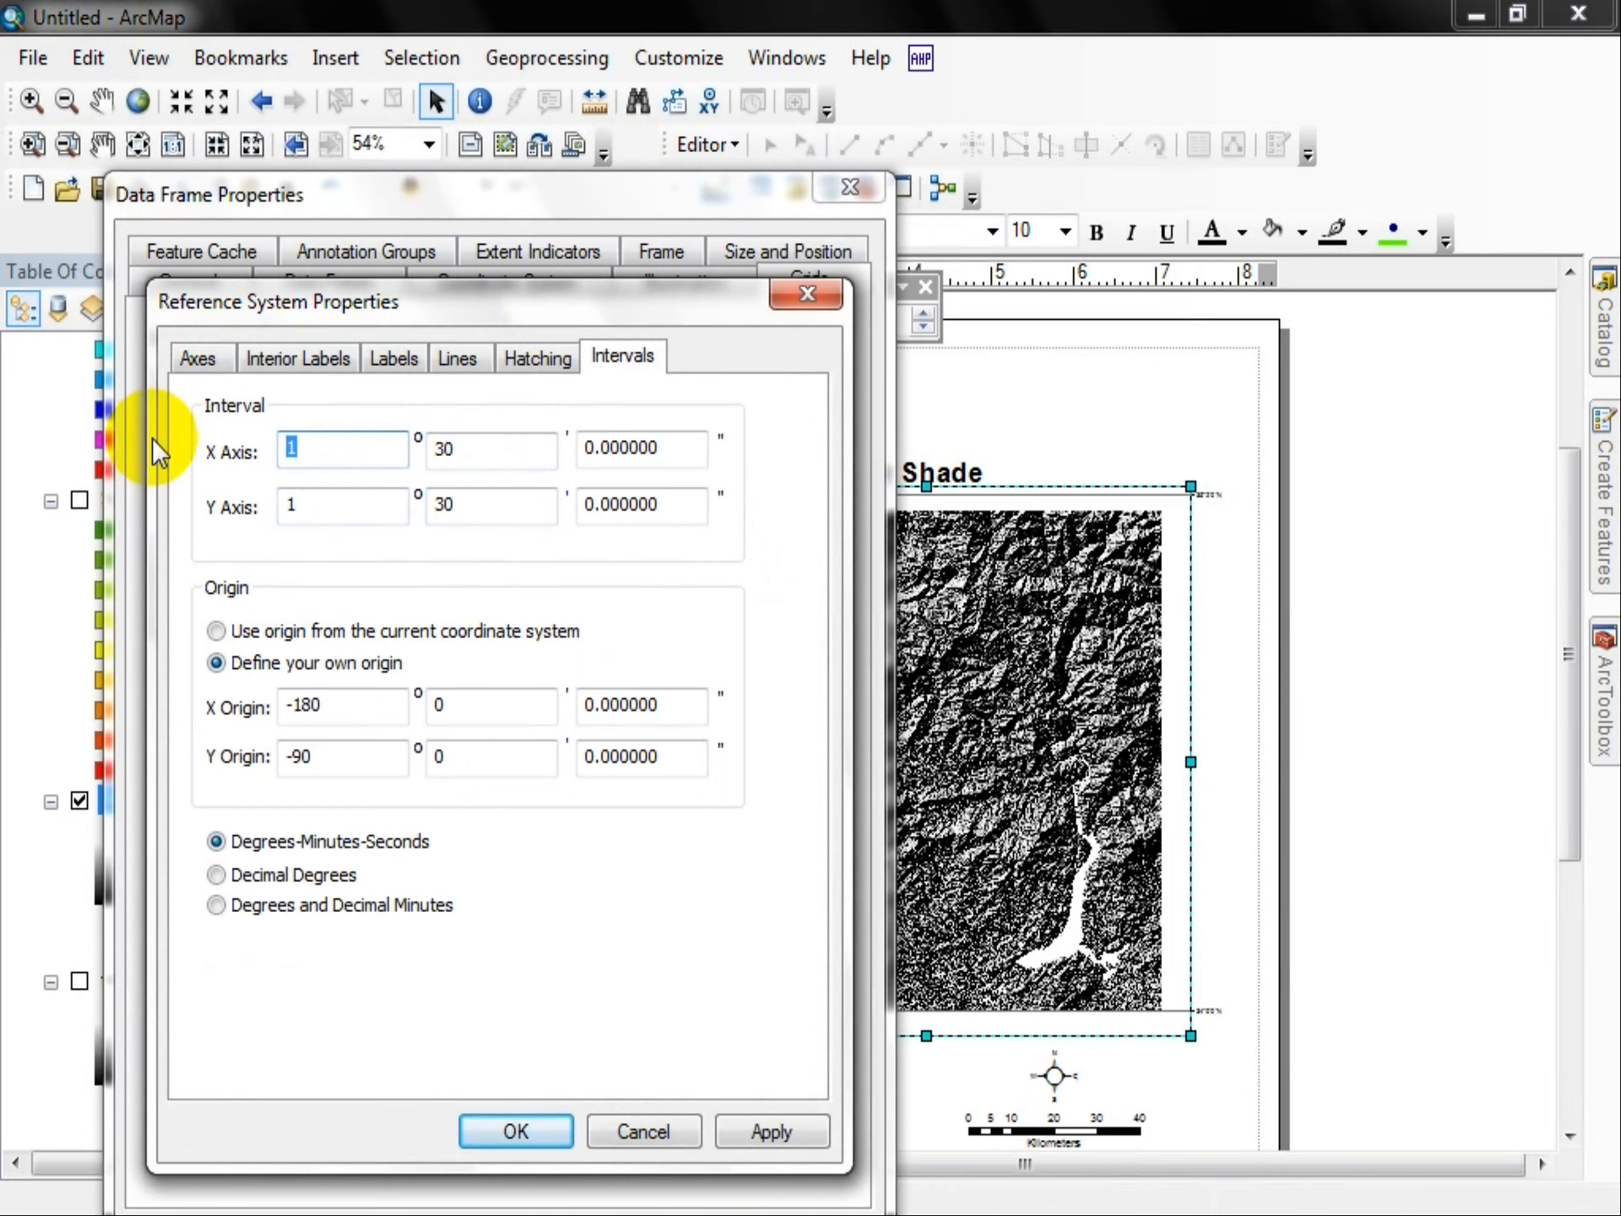
text(0)
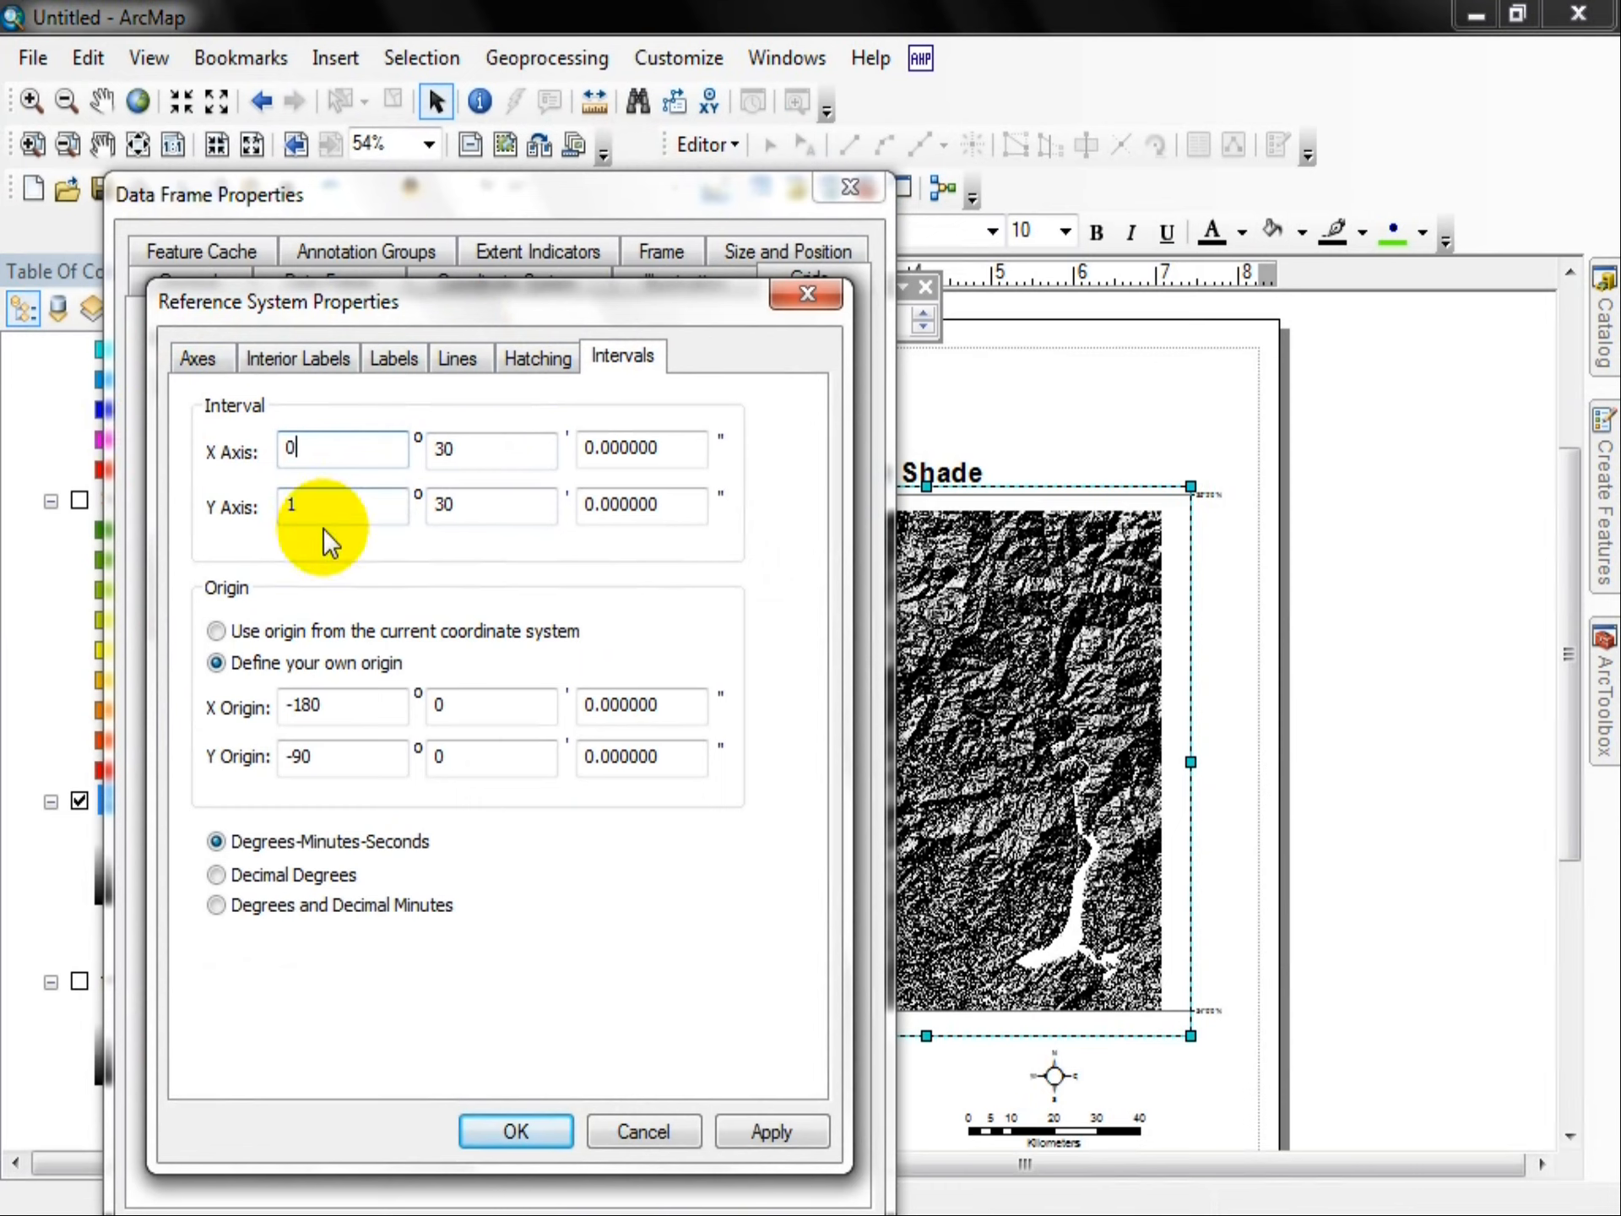
drag(316, 507, 239, 498)
text(0)
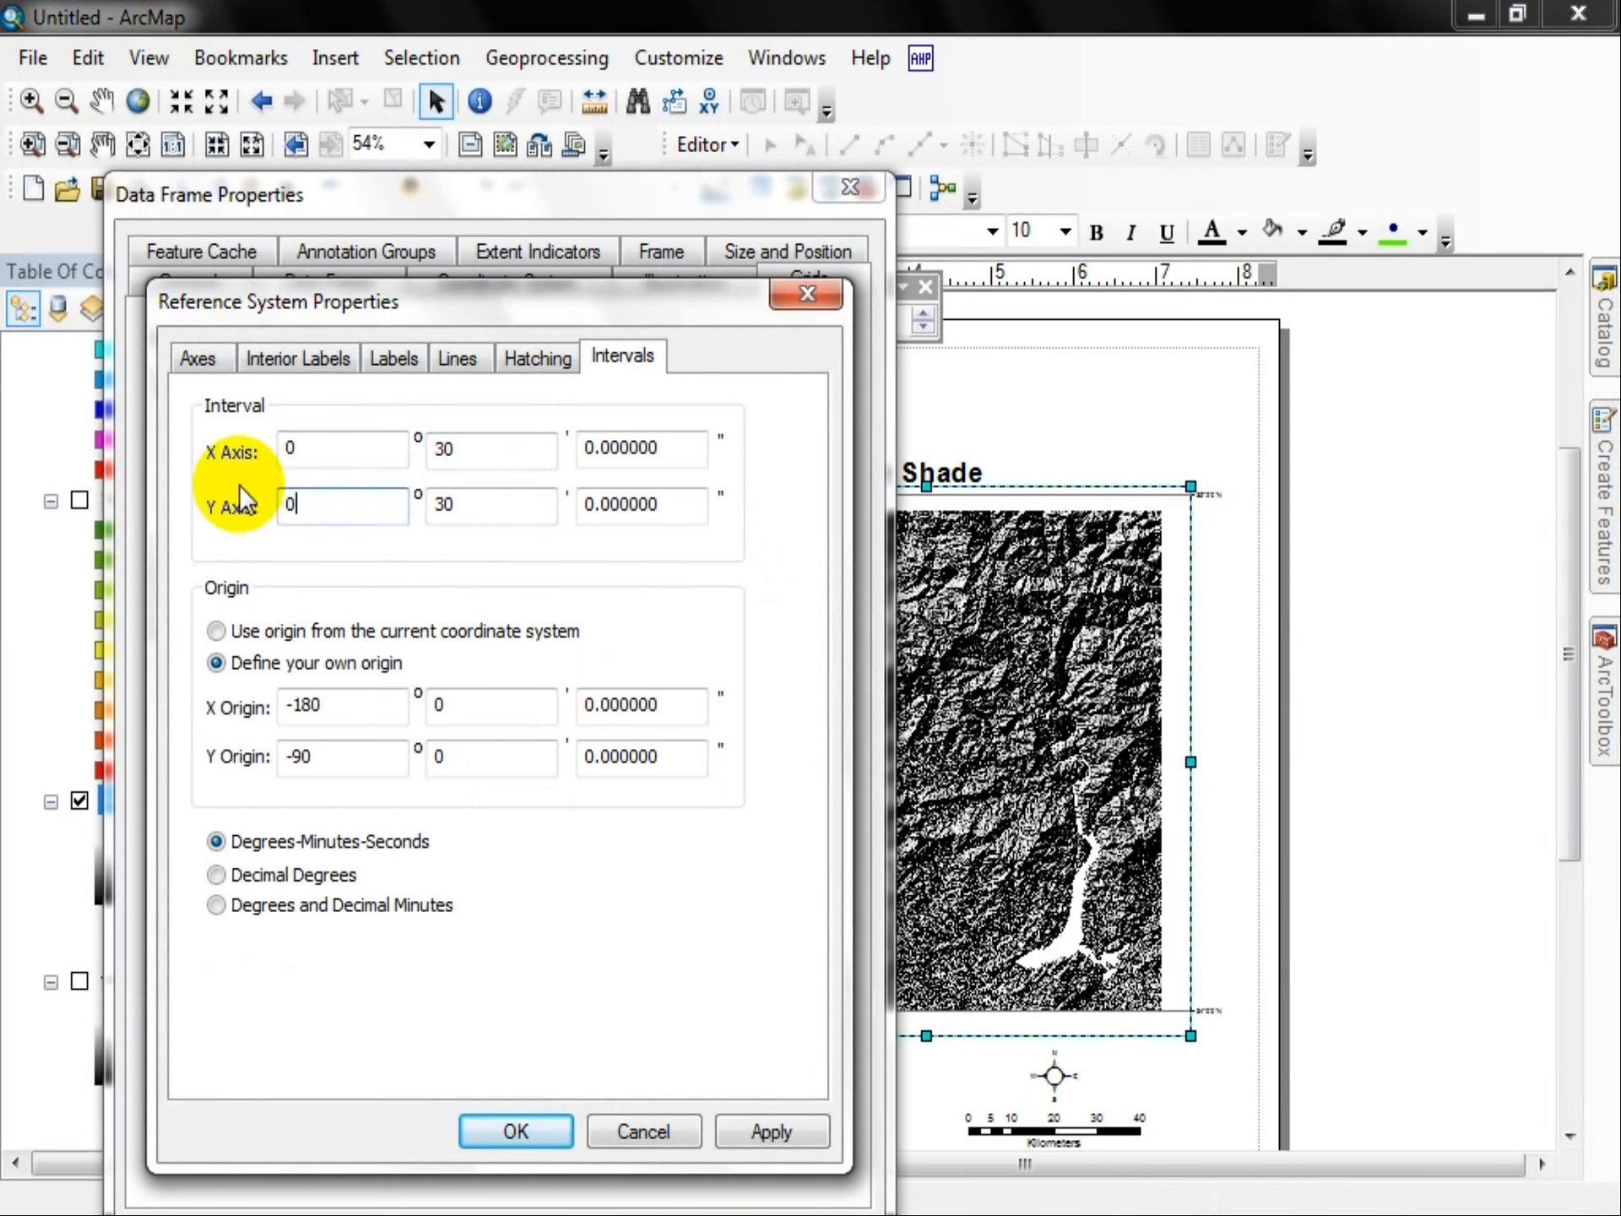
Step: Set the graticule label size to 12 and apply the grid changes to the map frame
click(390, 356)
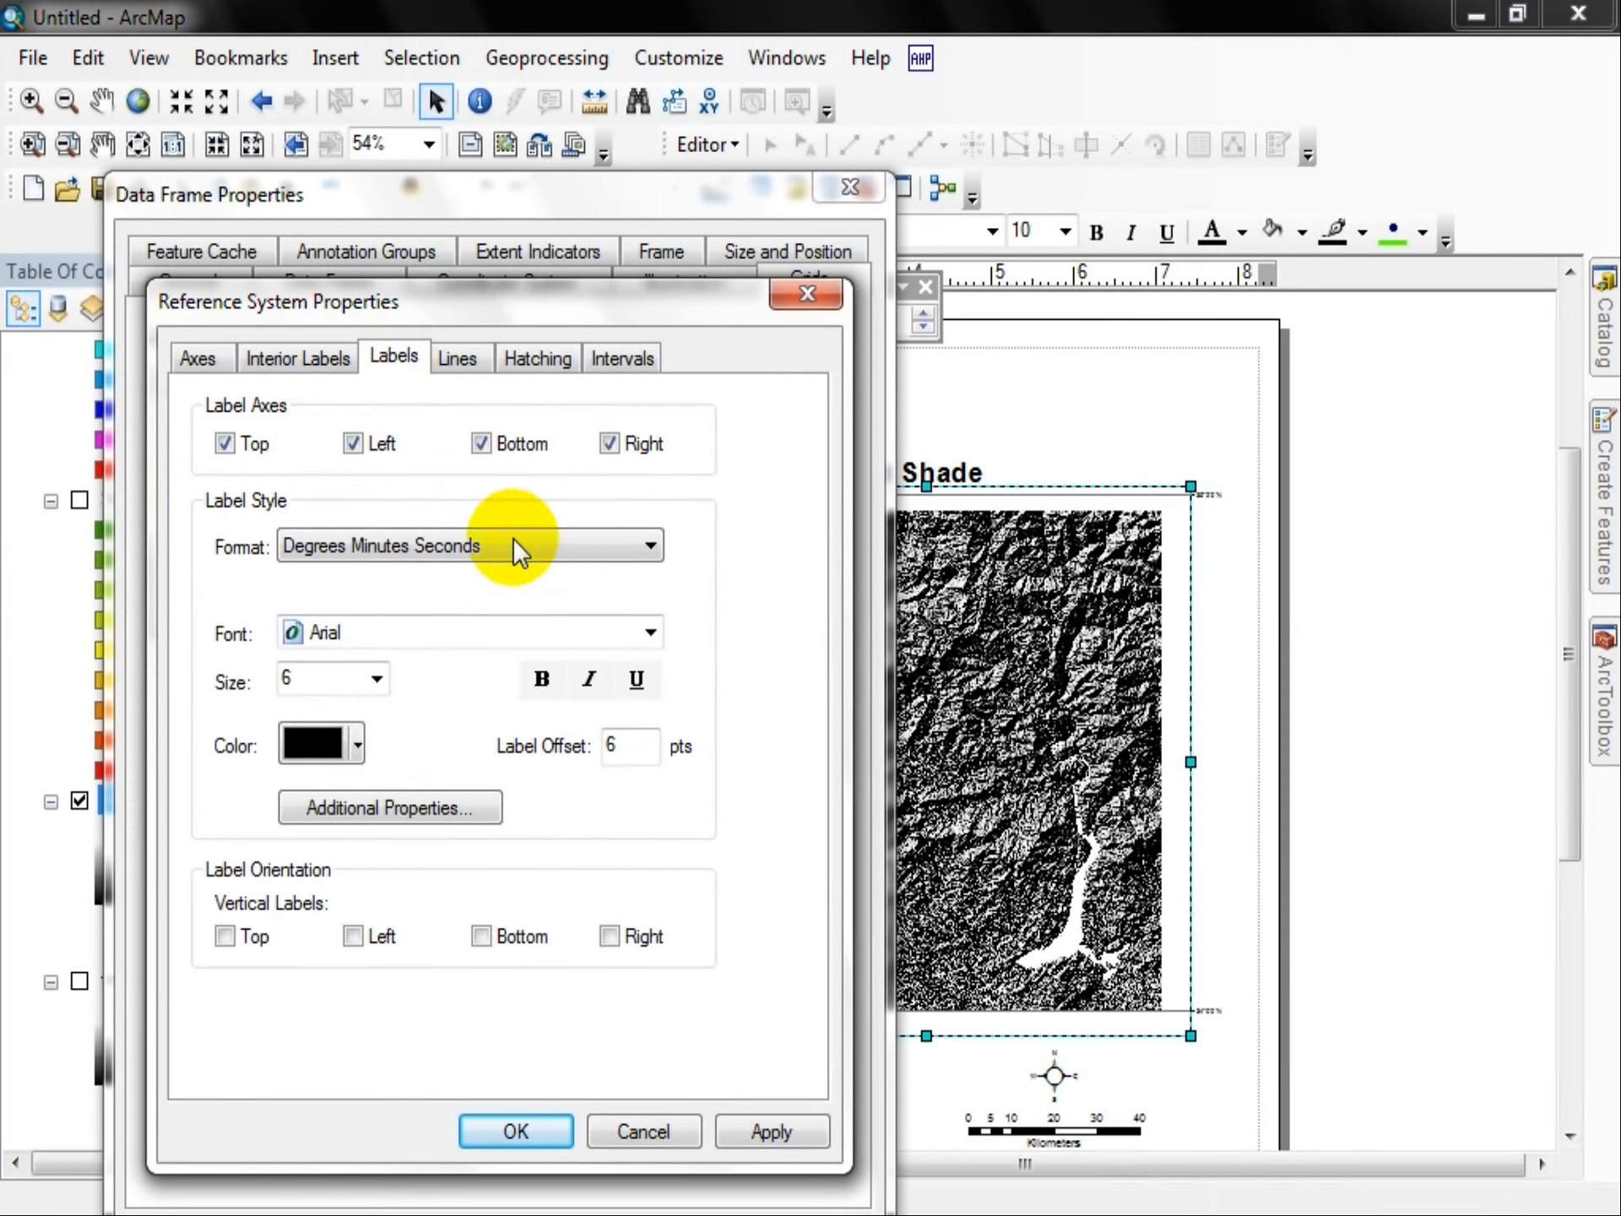
click(377, 678)
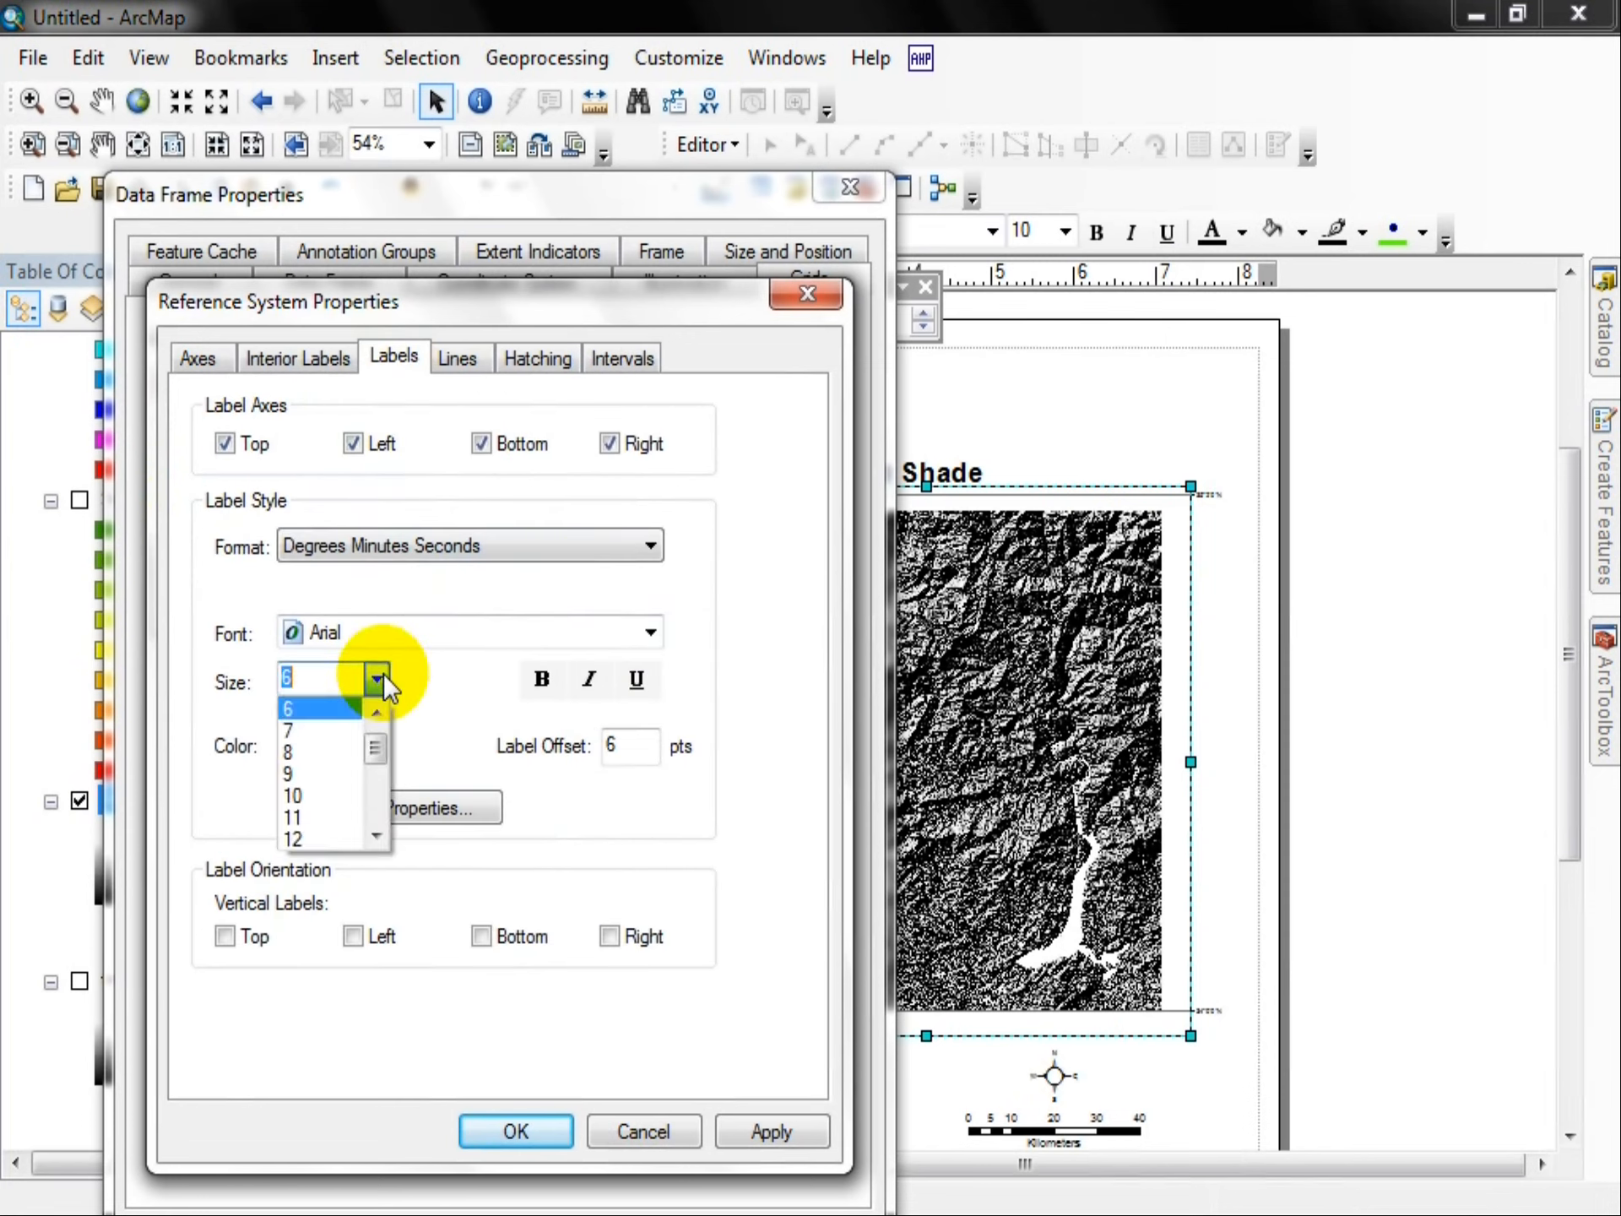
click(324, 839)
click(785, 1132)
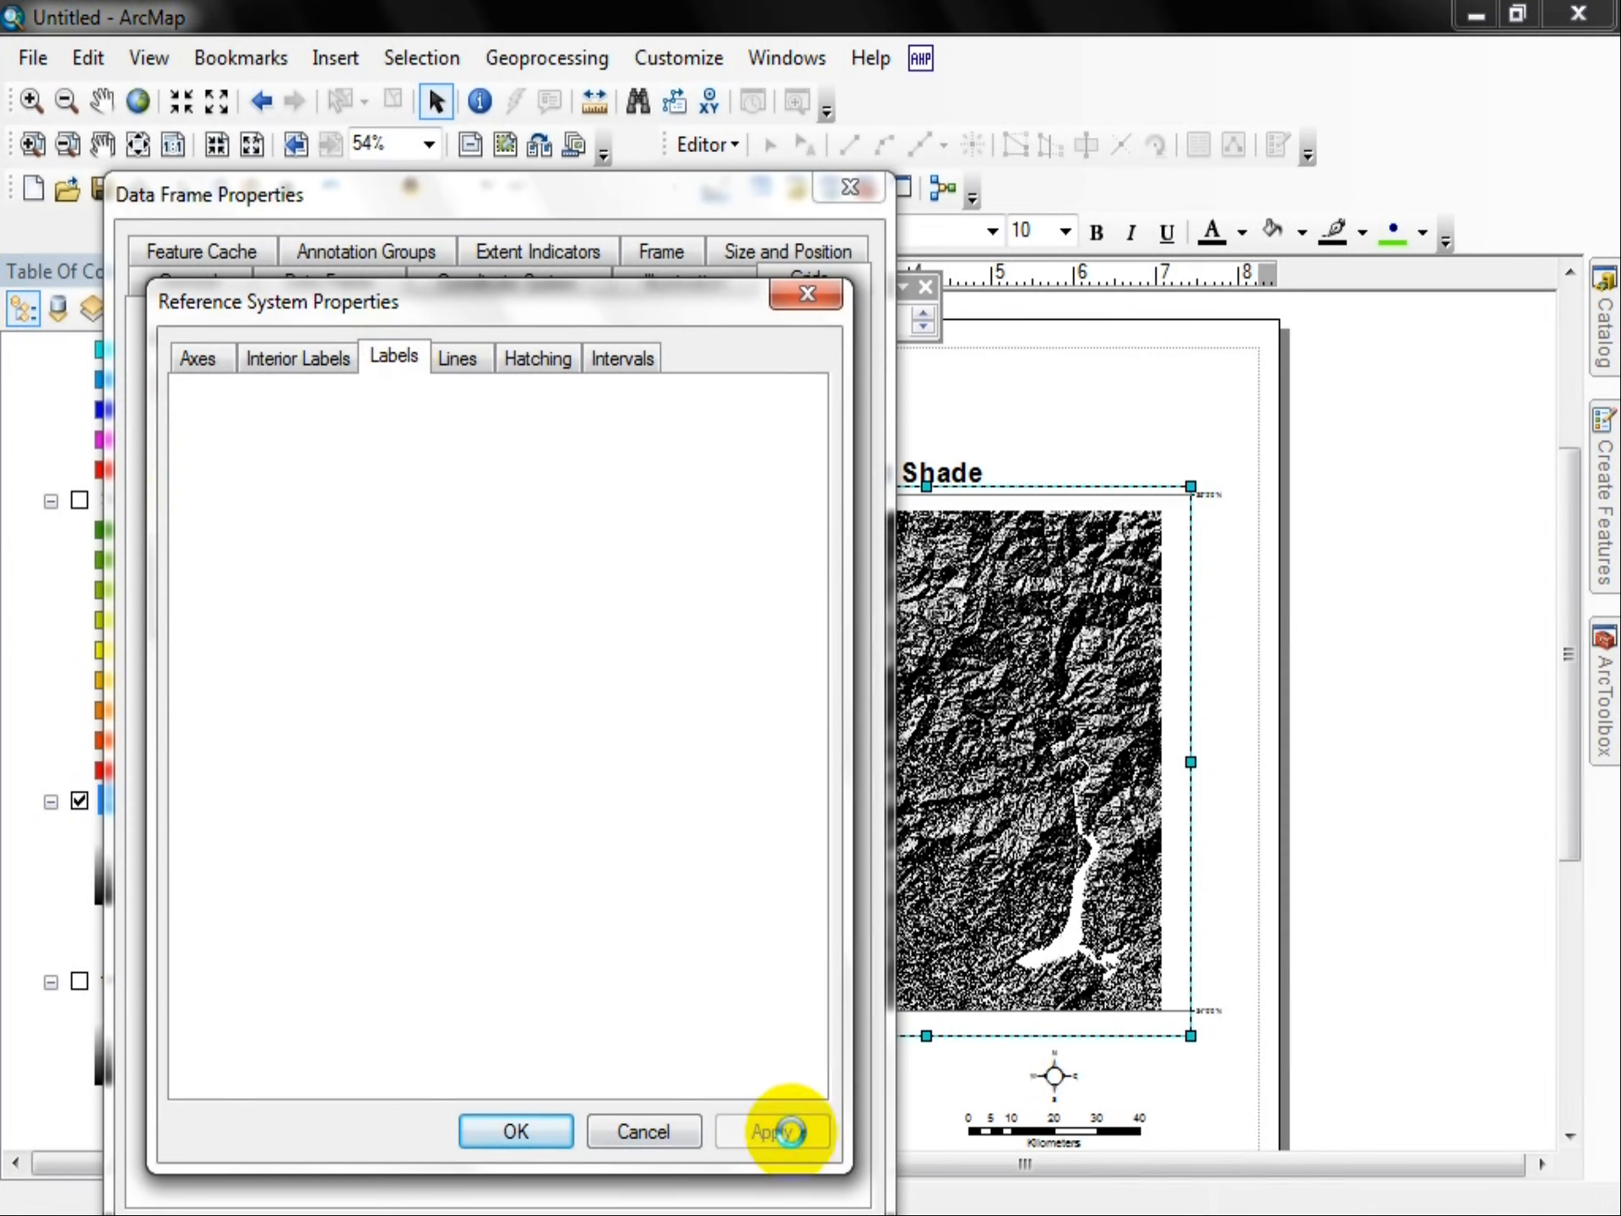
click(538, 1139)
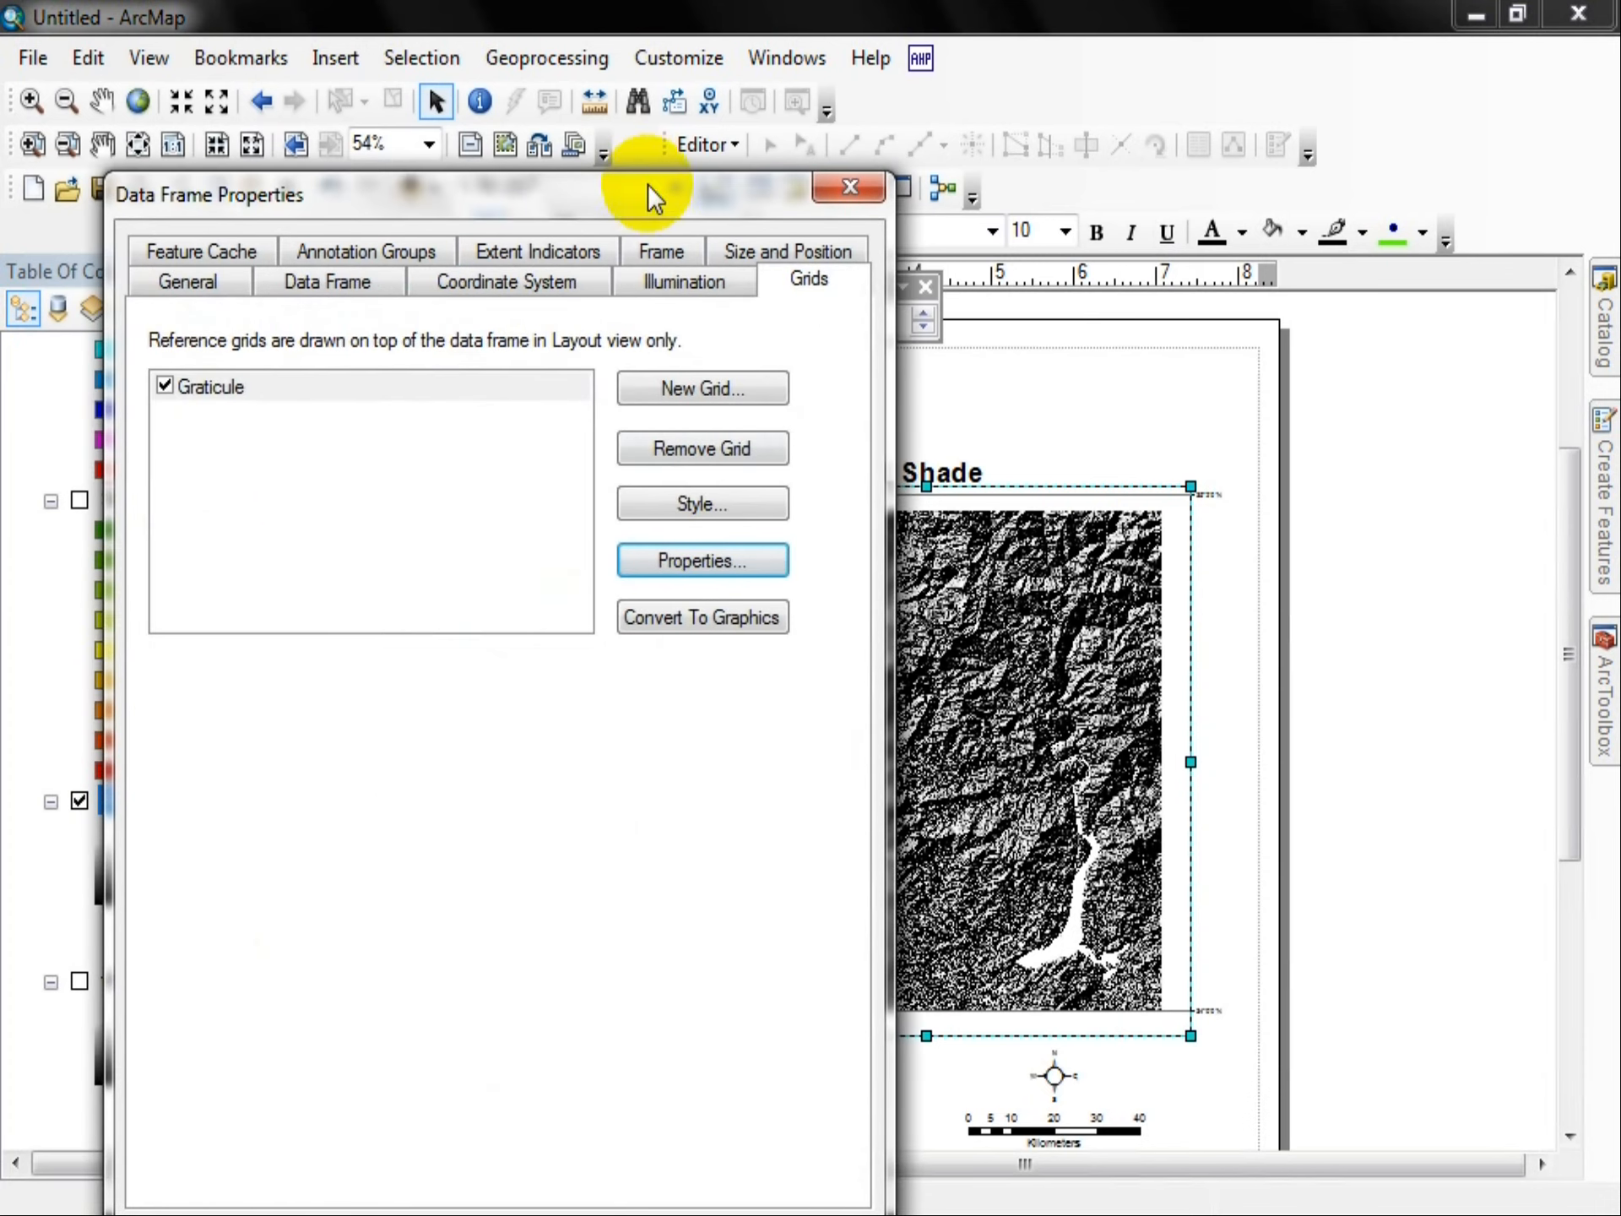
drag(647, 188, 572, 73)
click(731, 1123)
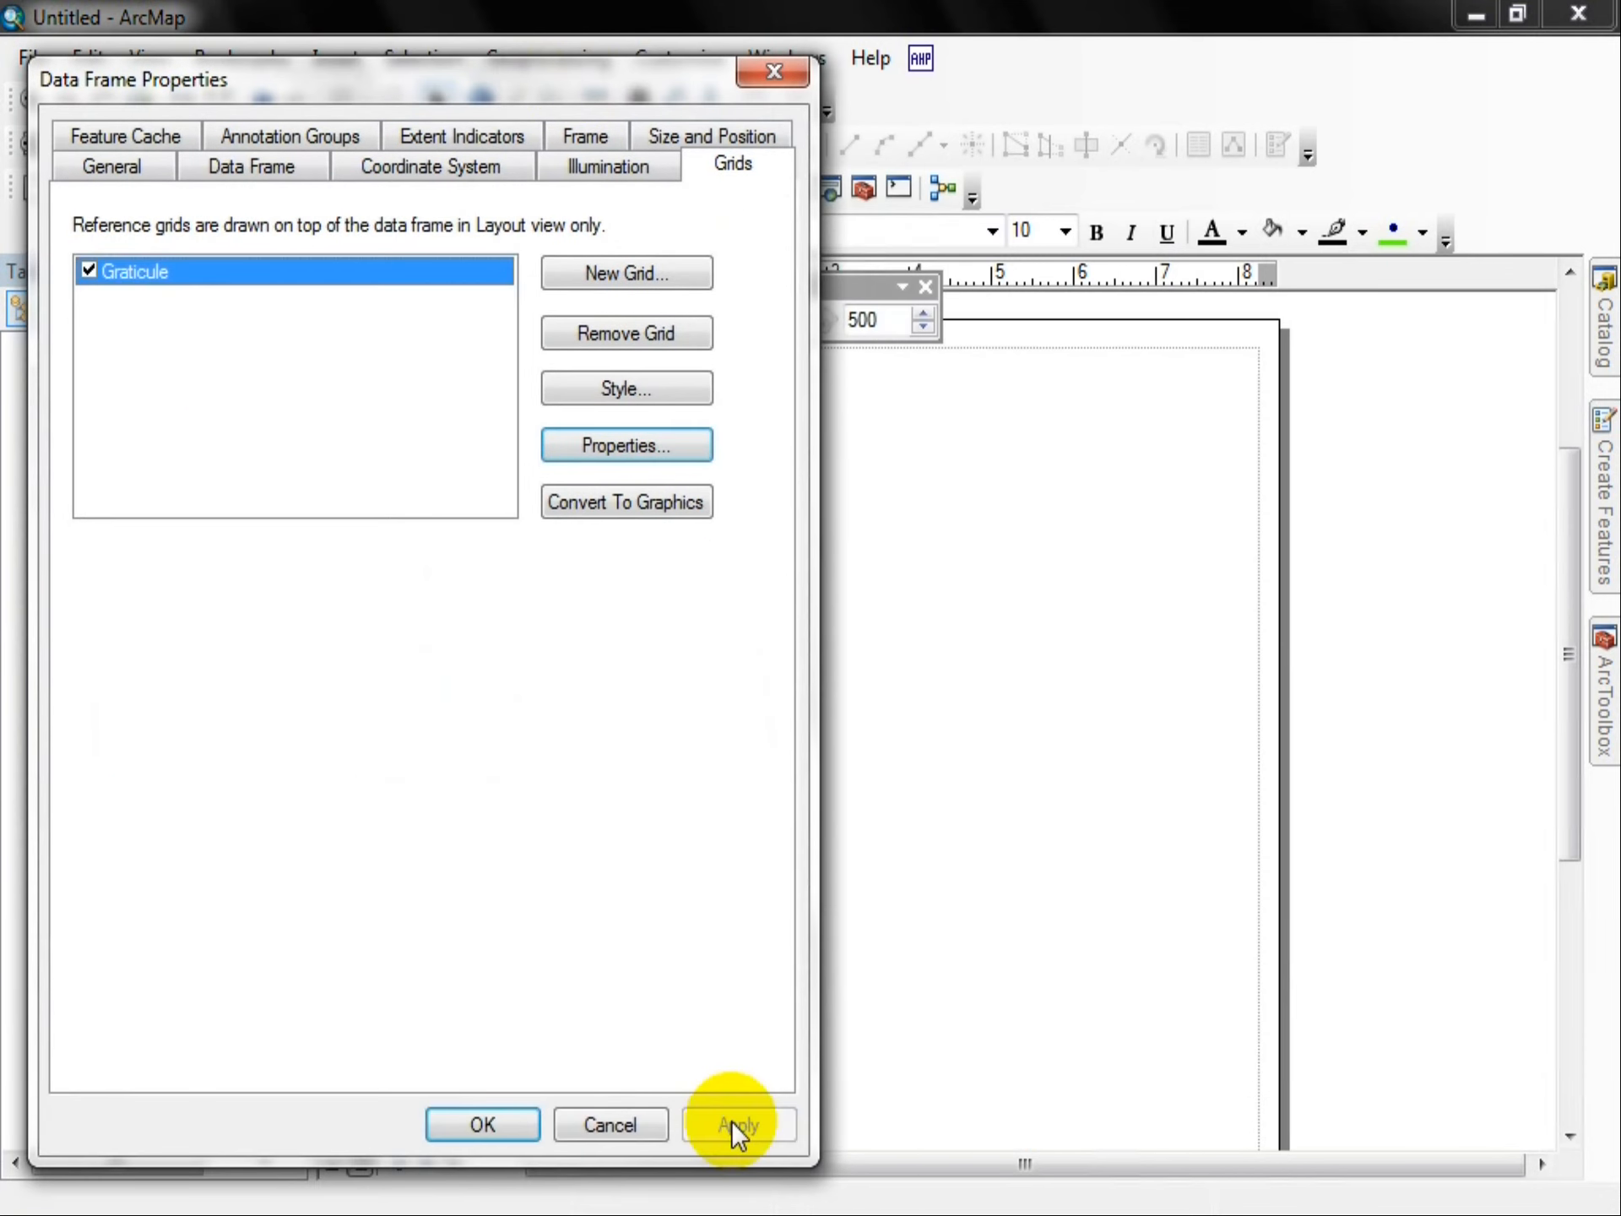
mouse_move(627, 81)
mouse_down()
mouse_move(565, 137)
mouse_move(182, 292)
mouse_move(291, 212)
mouse_move(308, 161)
mouse_move(448, 81)
mouse_move(633, 73)
mouse_up()
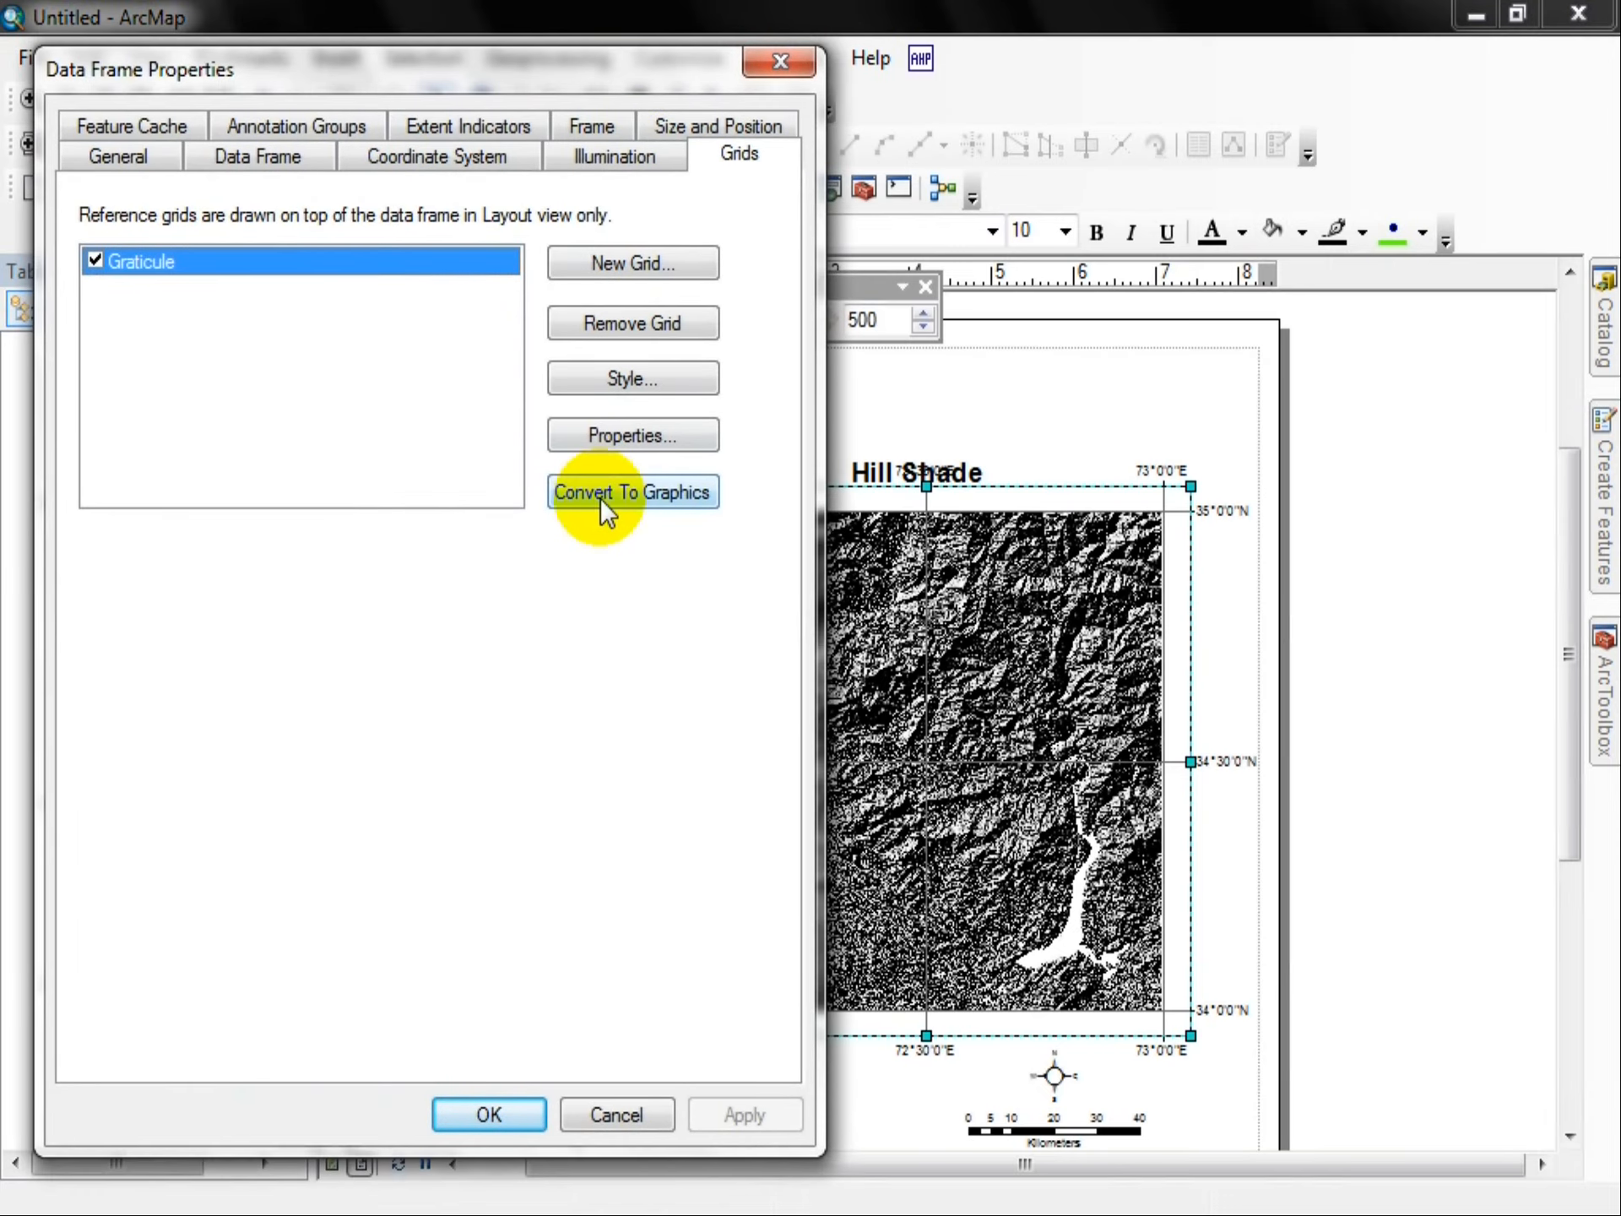
Step: Turn off the graticule's top labels, make the left and right labels vertical, and apply the changes to the map
click(614, 436)
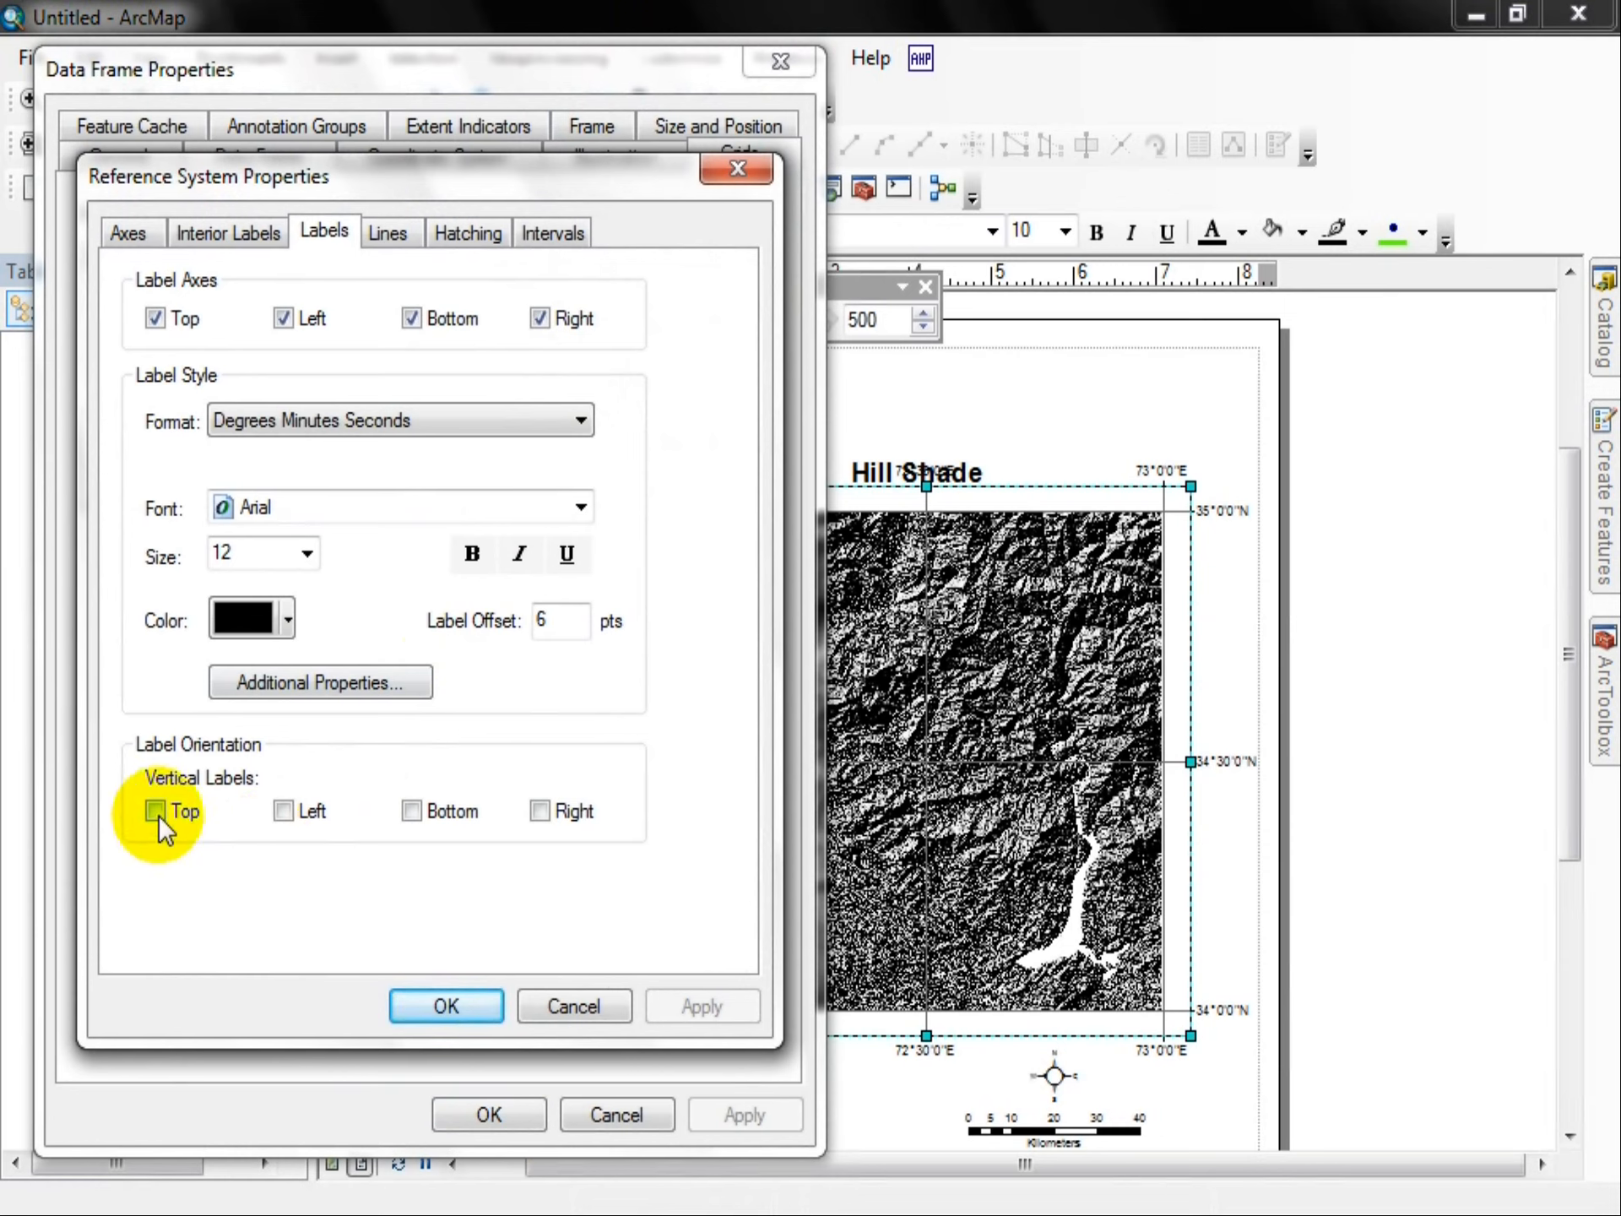
click(540, 811)
click(155, 318)
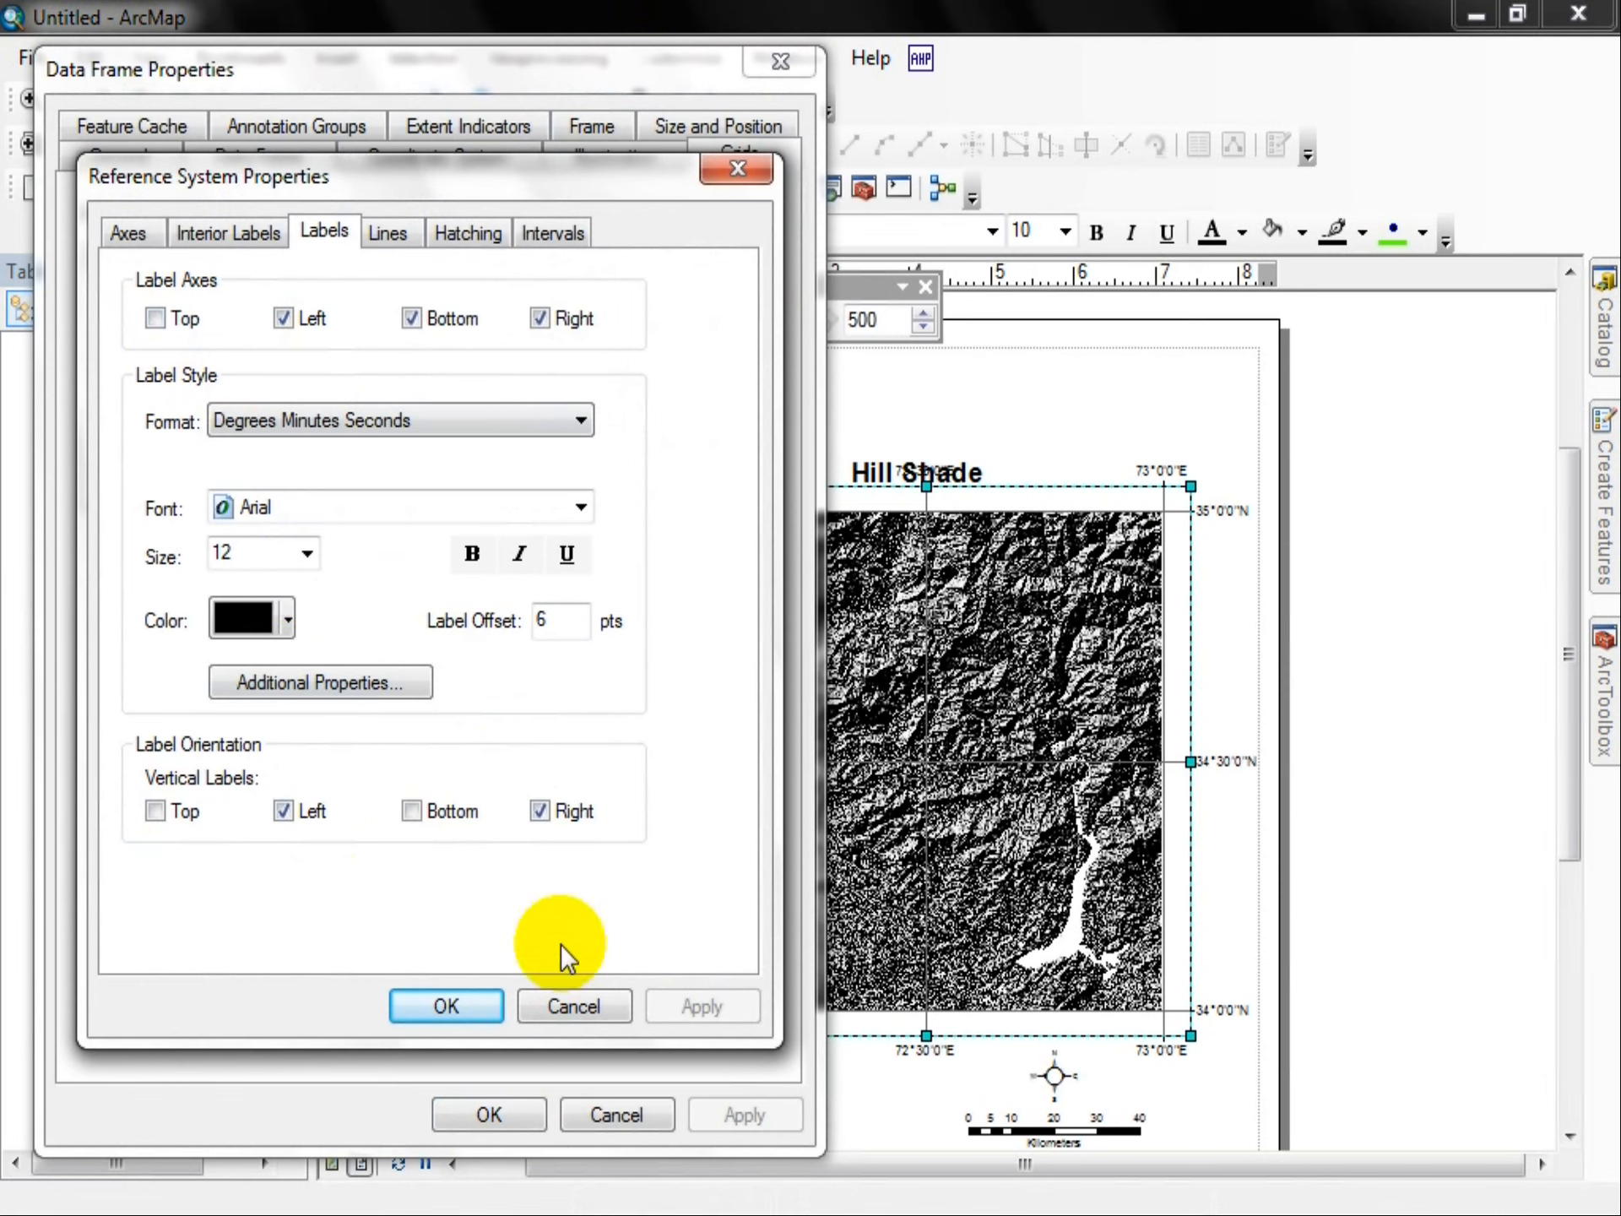
click(467, 1004)
click(721, 1114)
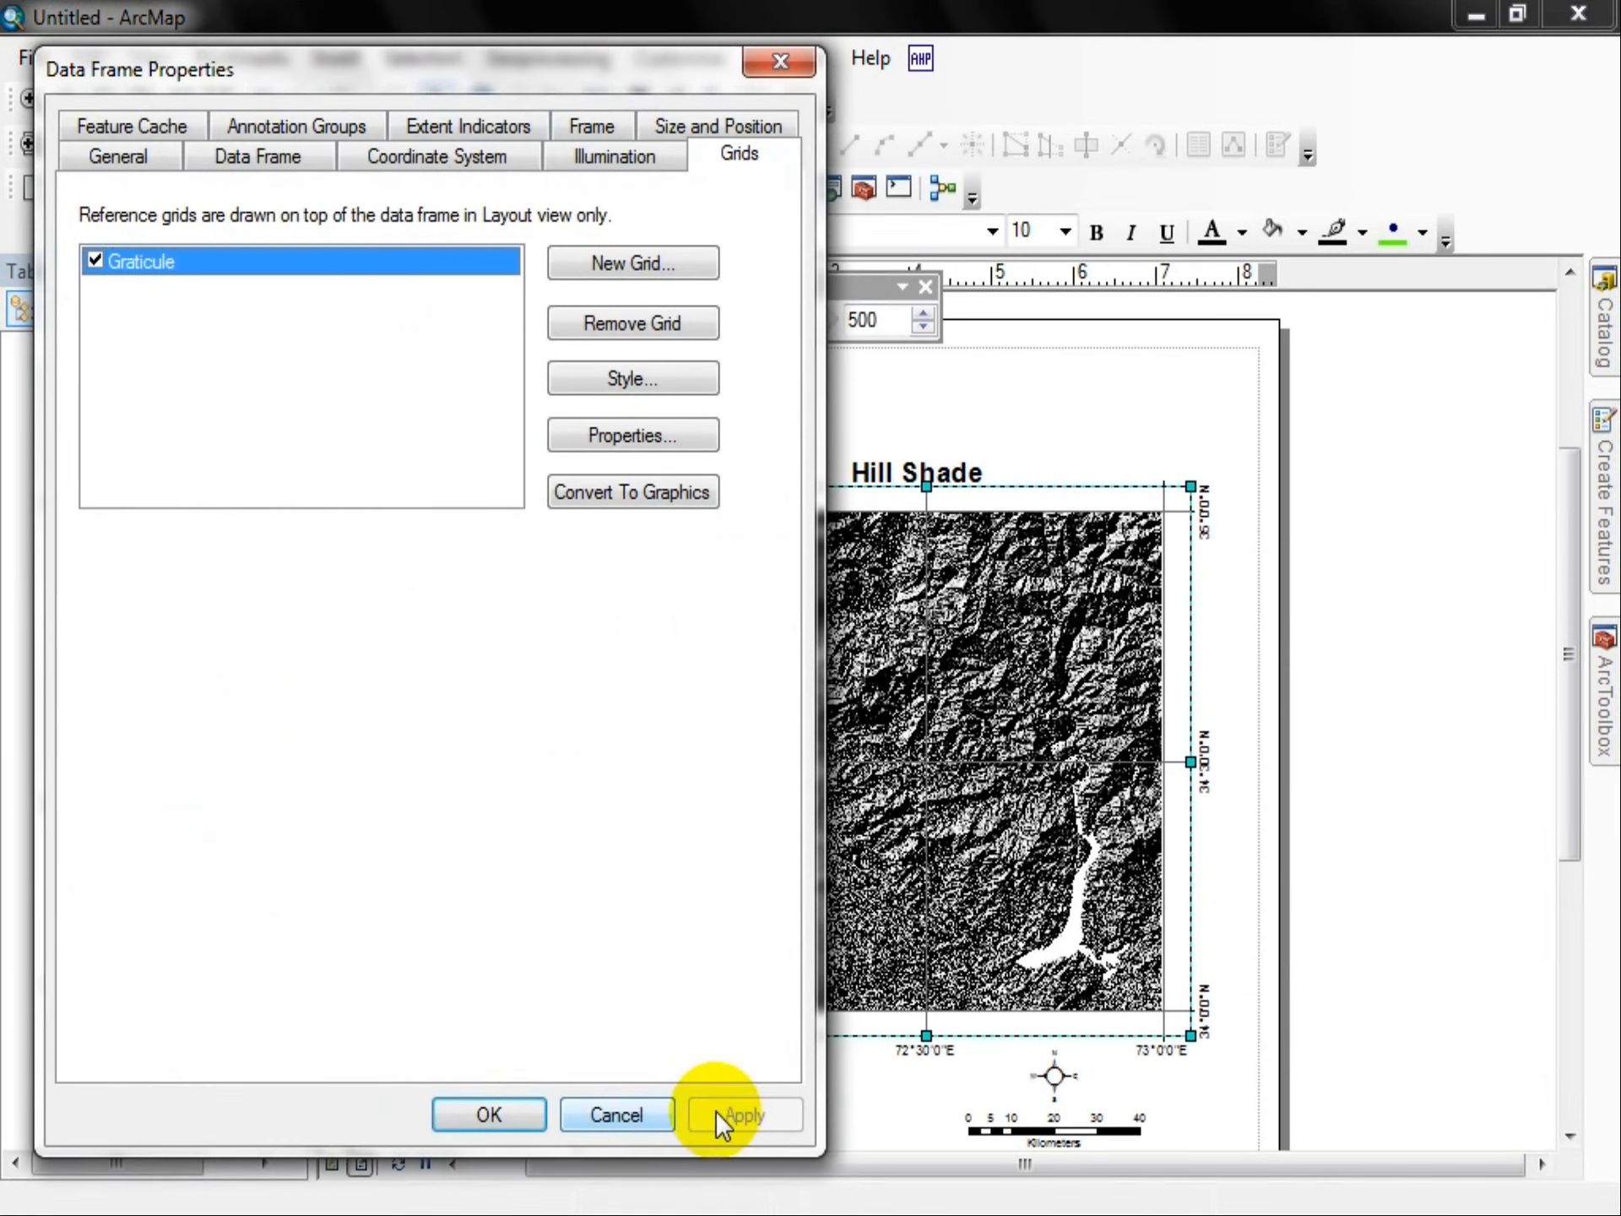
Step: Accept the grid settings and move the legend slightly down, clear of the graticule label below the map frame
click(503, 1111)
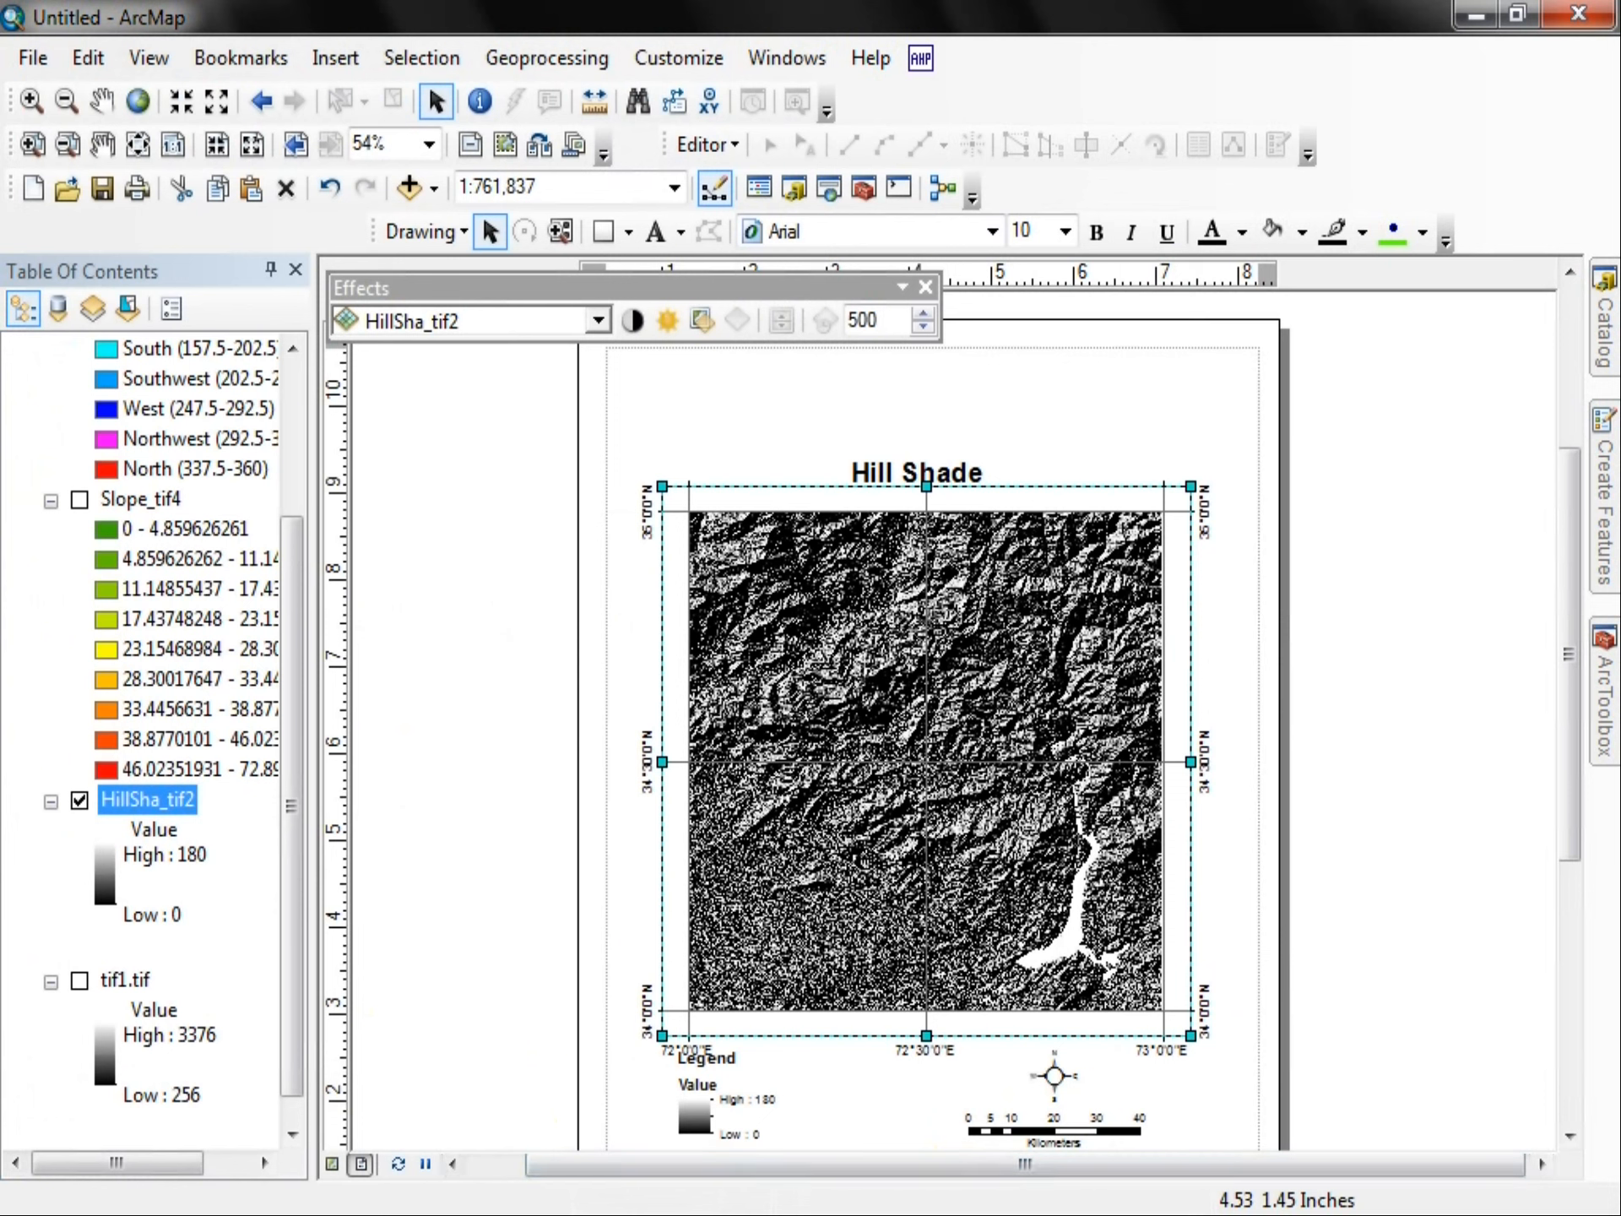
click(690, 1109)
drag(698, 1107, 699, 1120)
click(544, 1031)
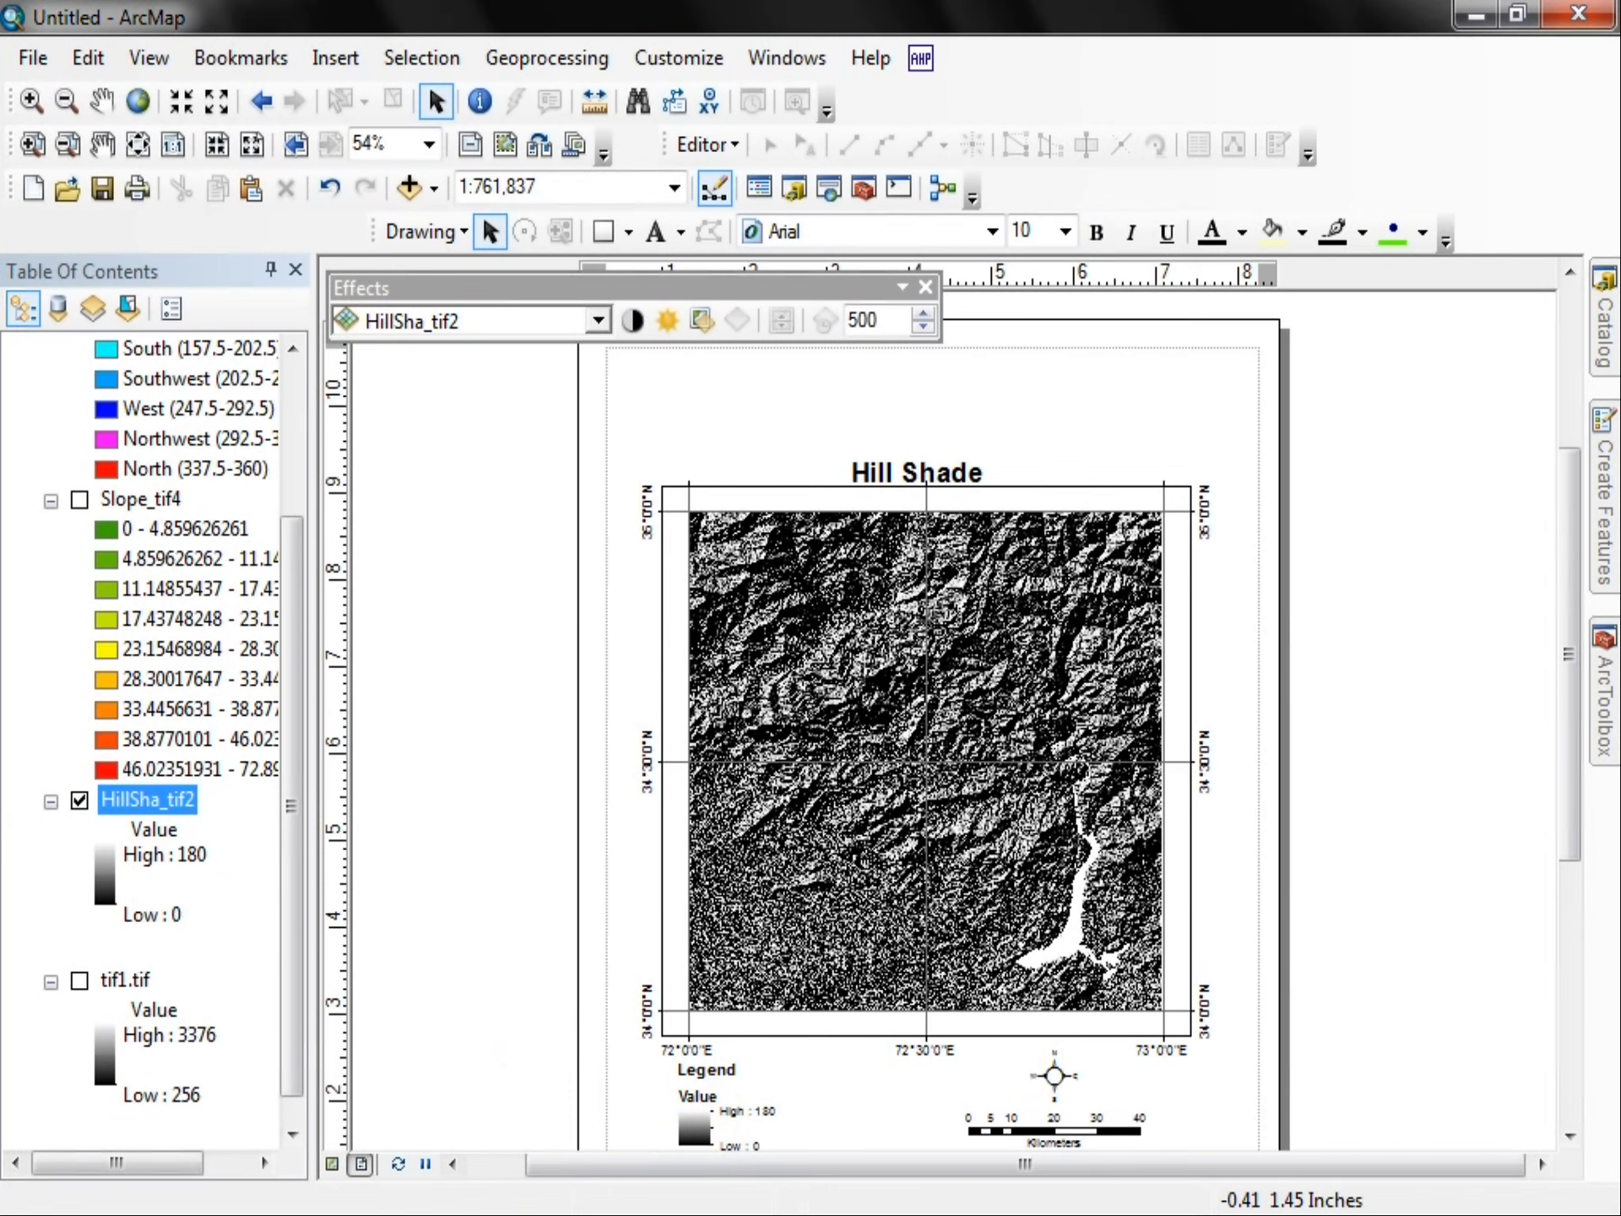
Step: Set the graticule to show neither lines nor ticks in its reference system properties and apply the change to the map
click(222, 61)
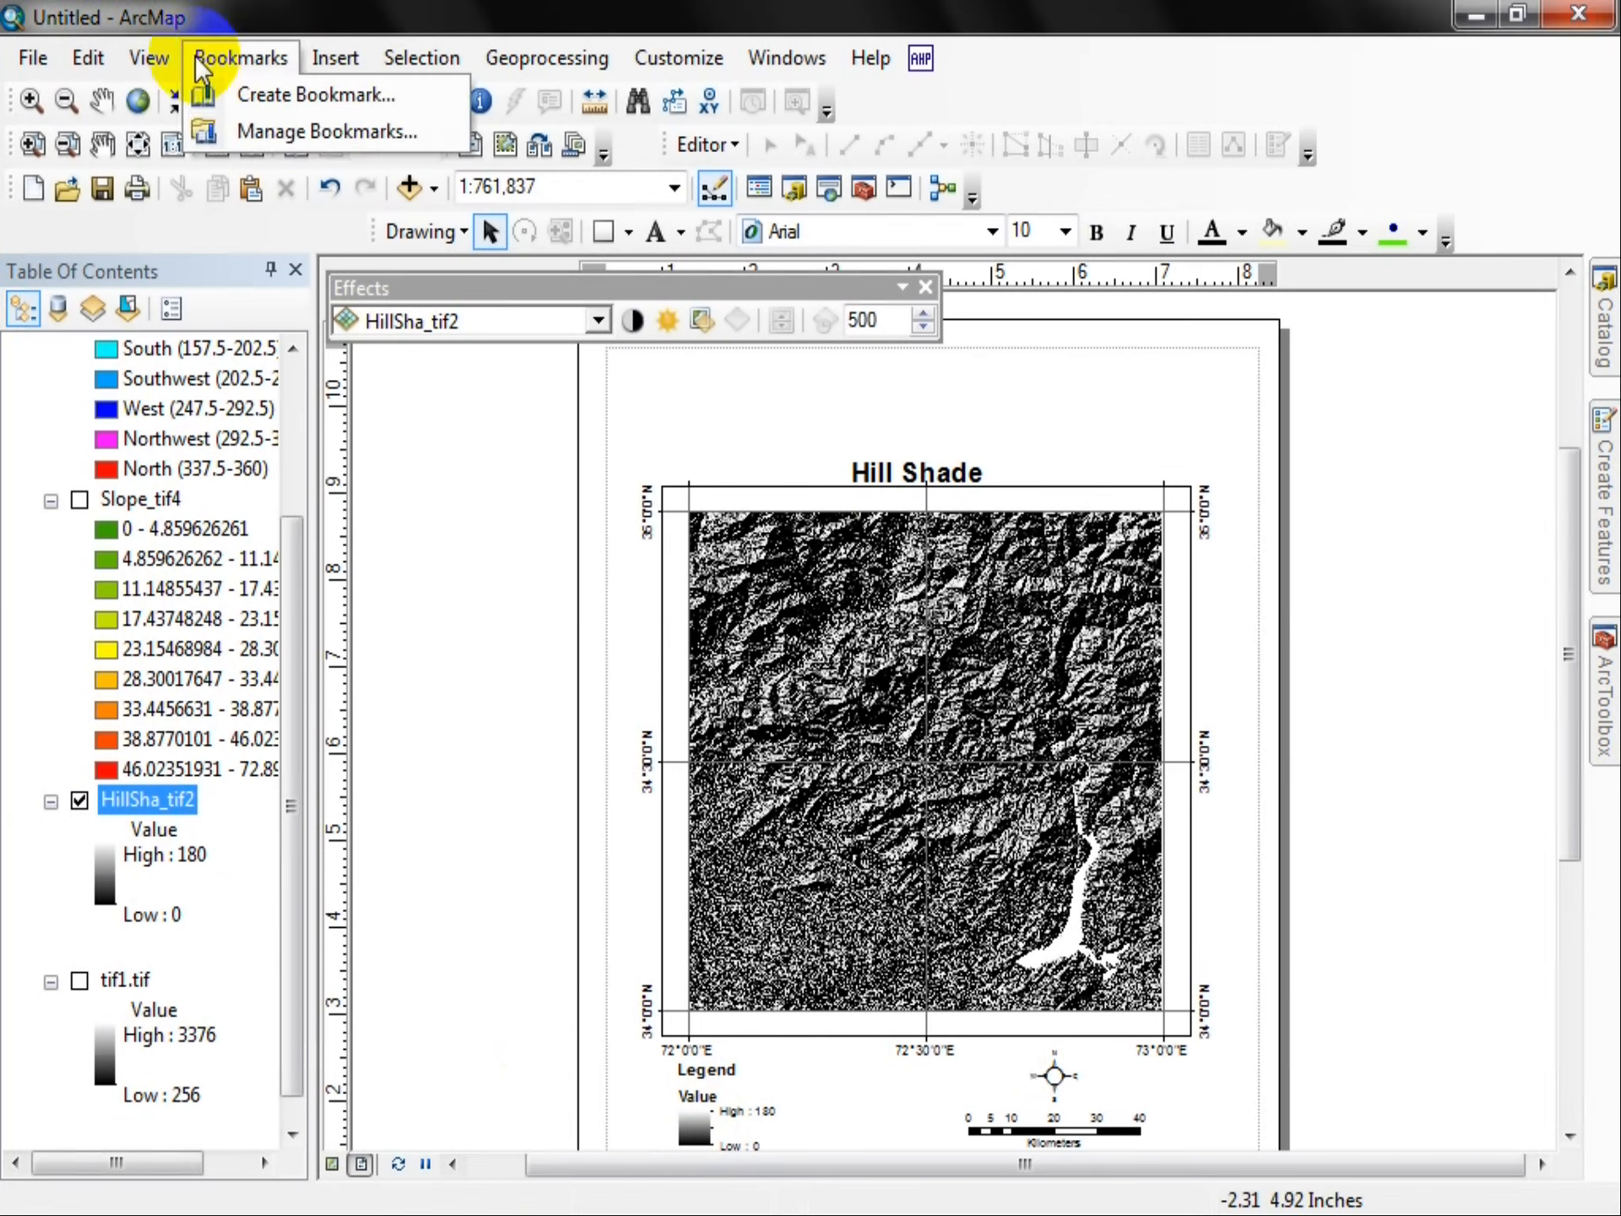
click(206, 447)
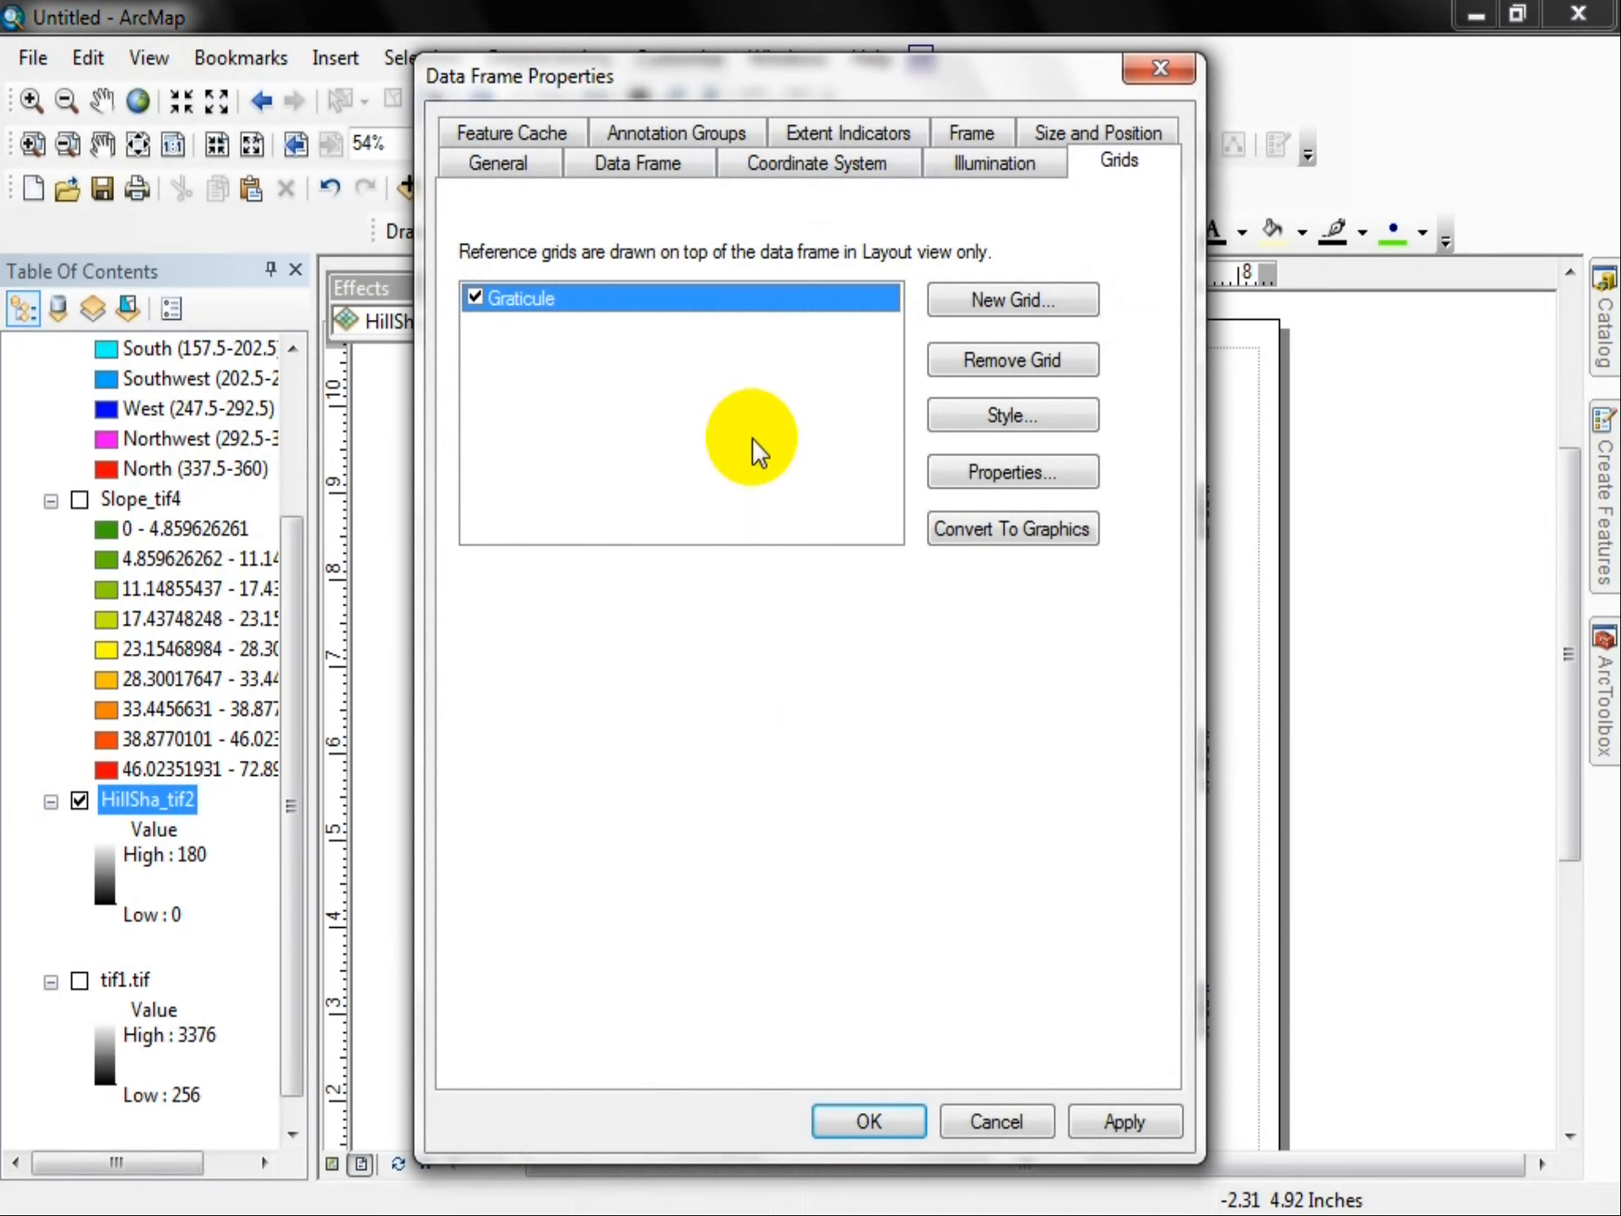
click(991, 469)
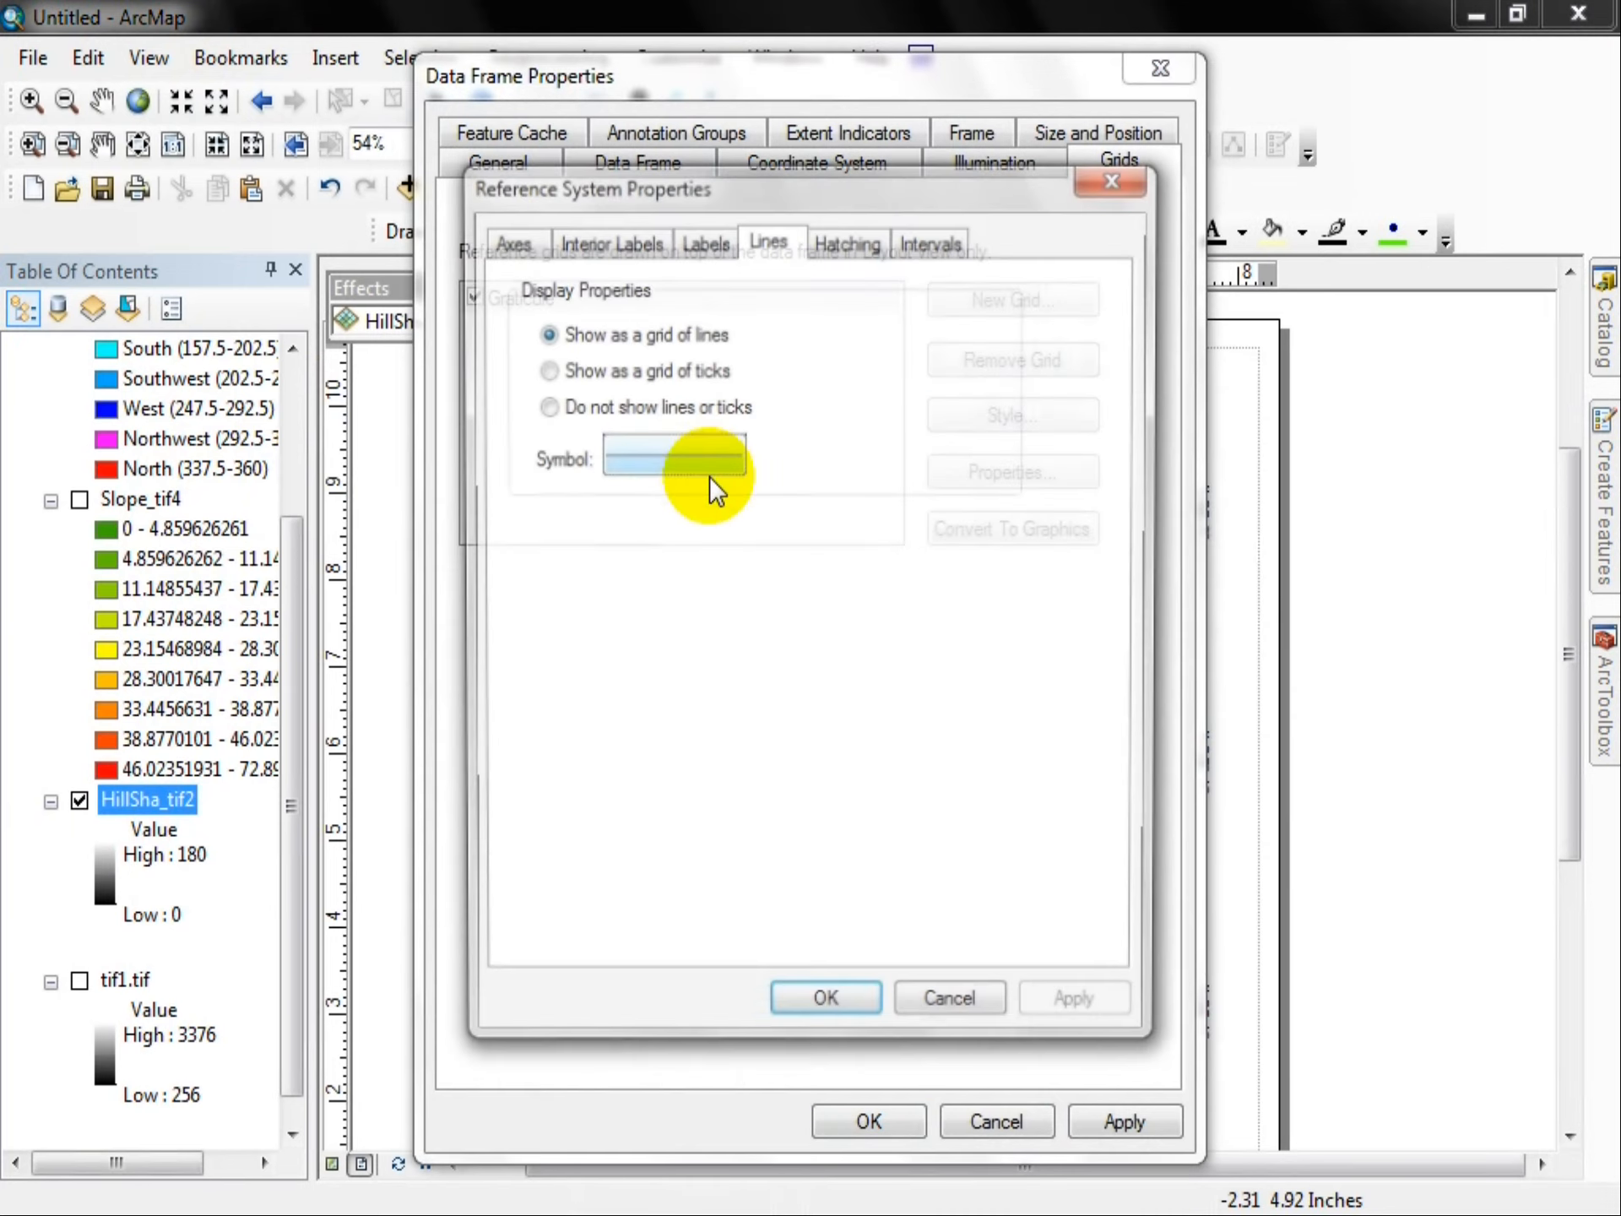
click(545, 407)
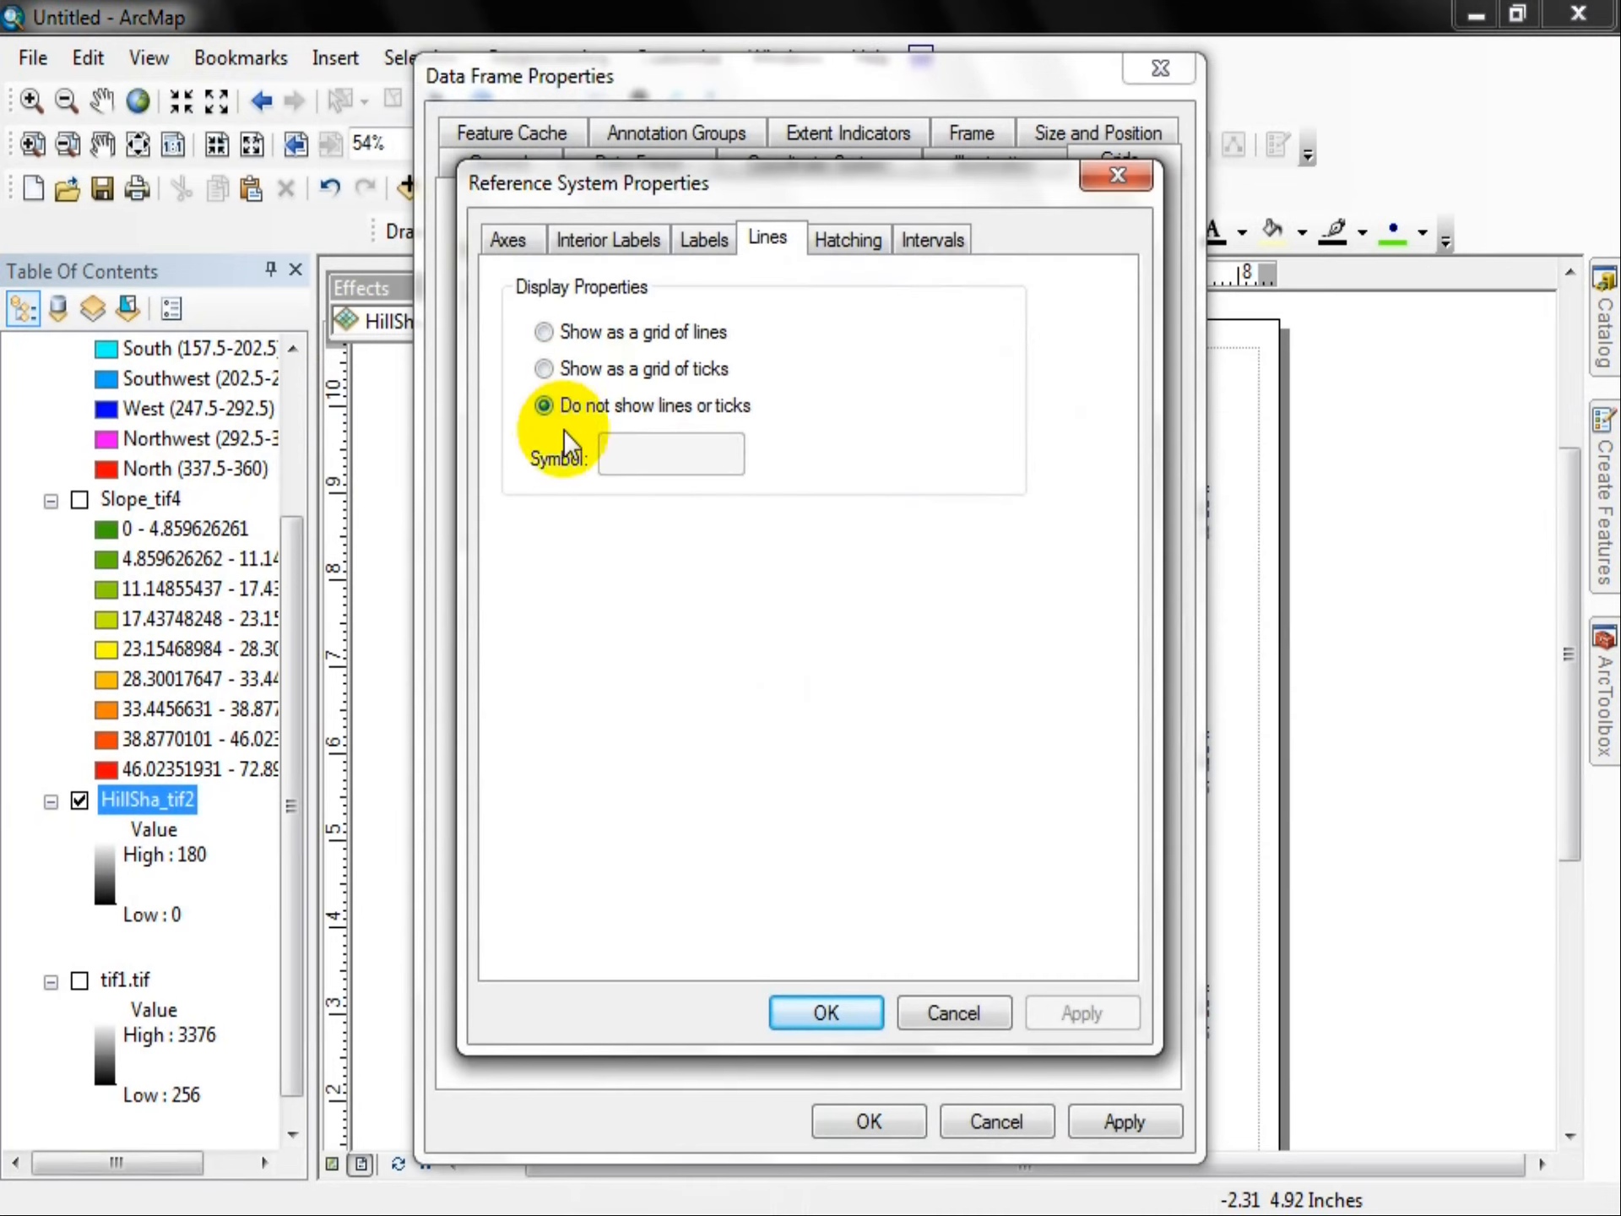
click(827, 1010)
drag(1031, 72, 612, 90)
click(731, 1139)
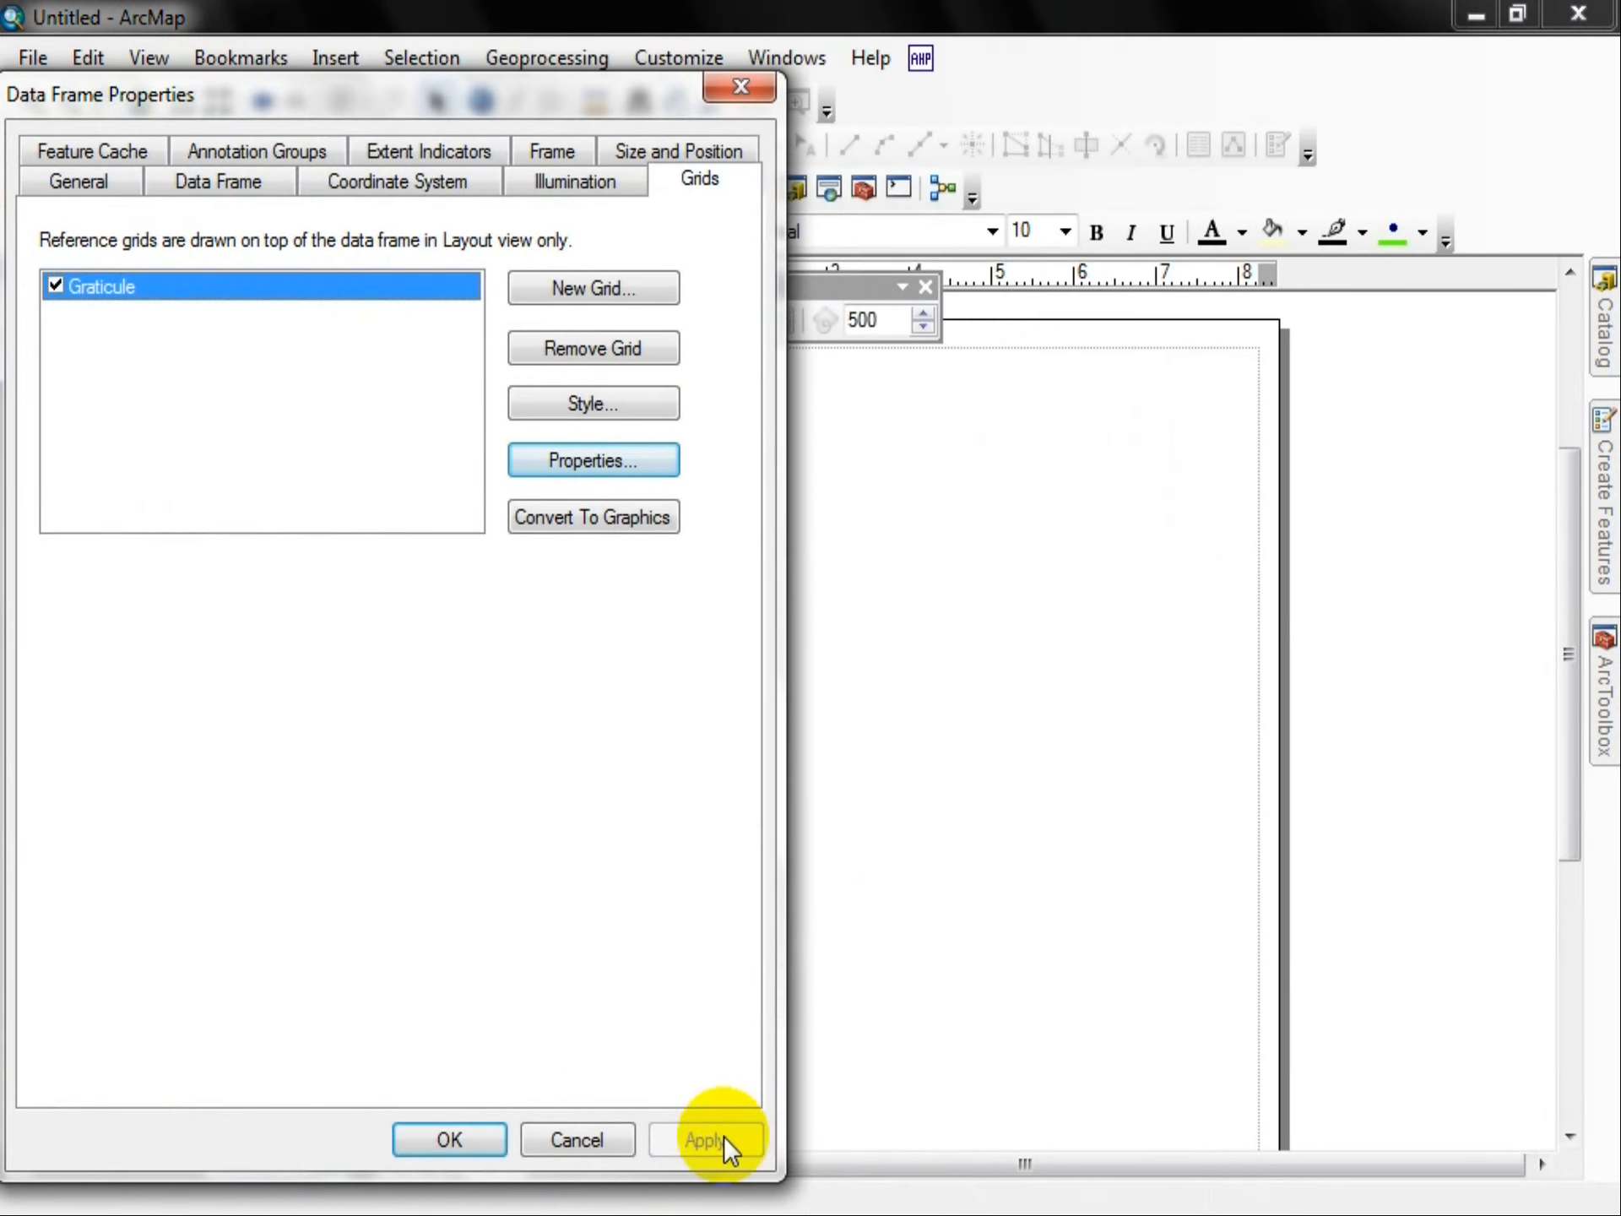
click(483, 1140)
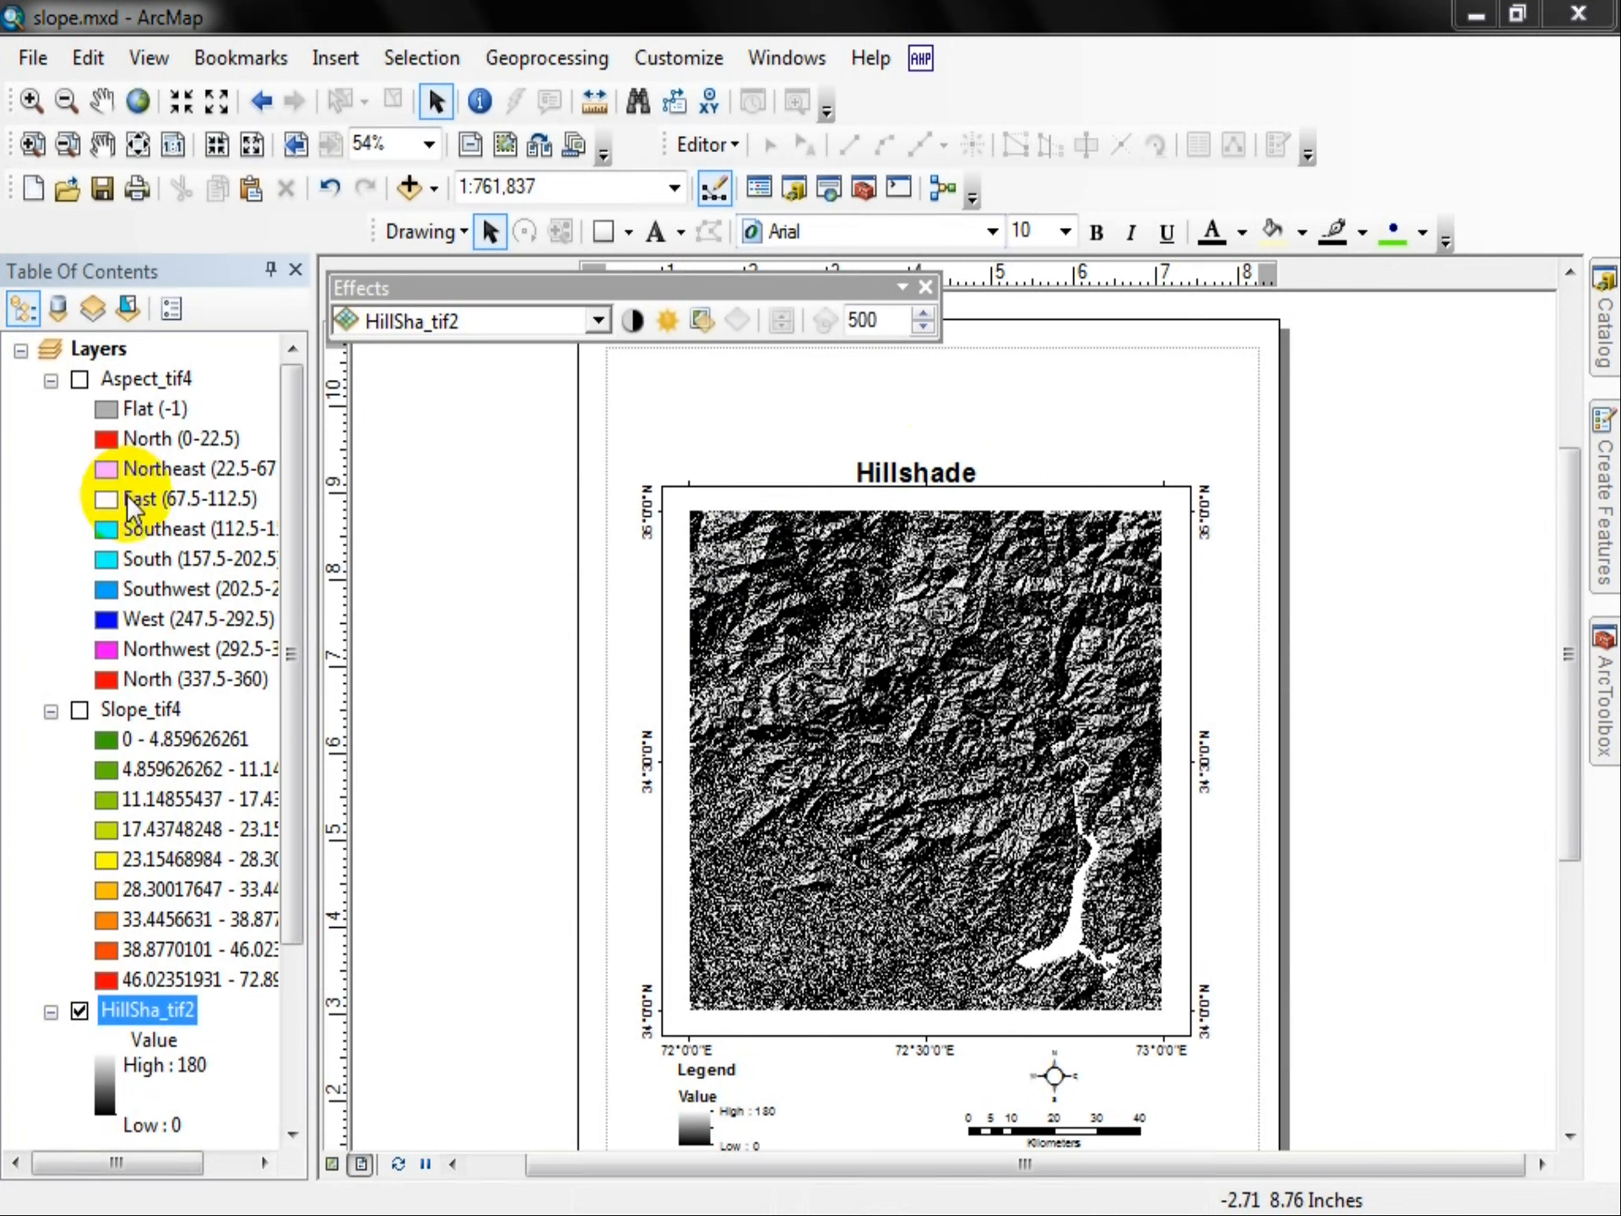
Step: Hide the HillSha_tif2 layer and display the Slope_tif4 layer on the map instead
click(80, 1012)
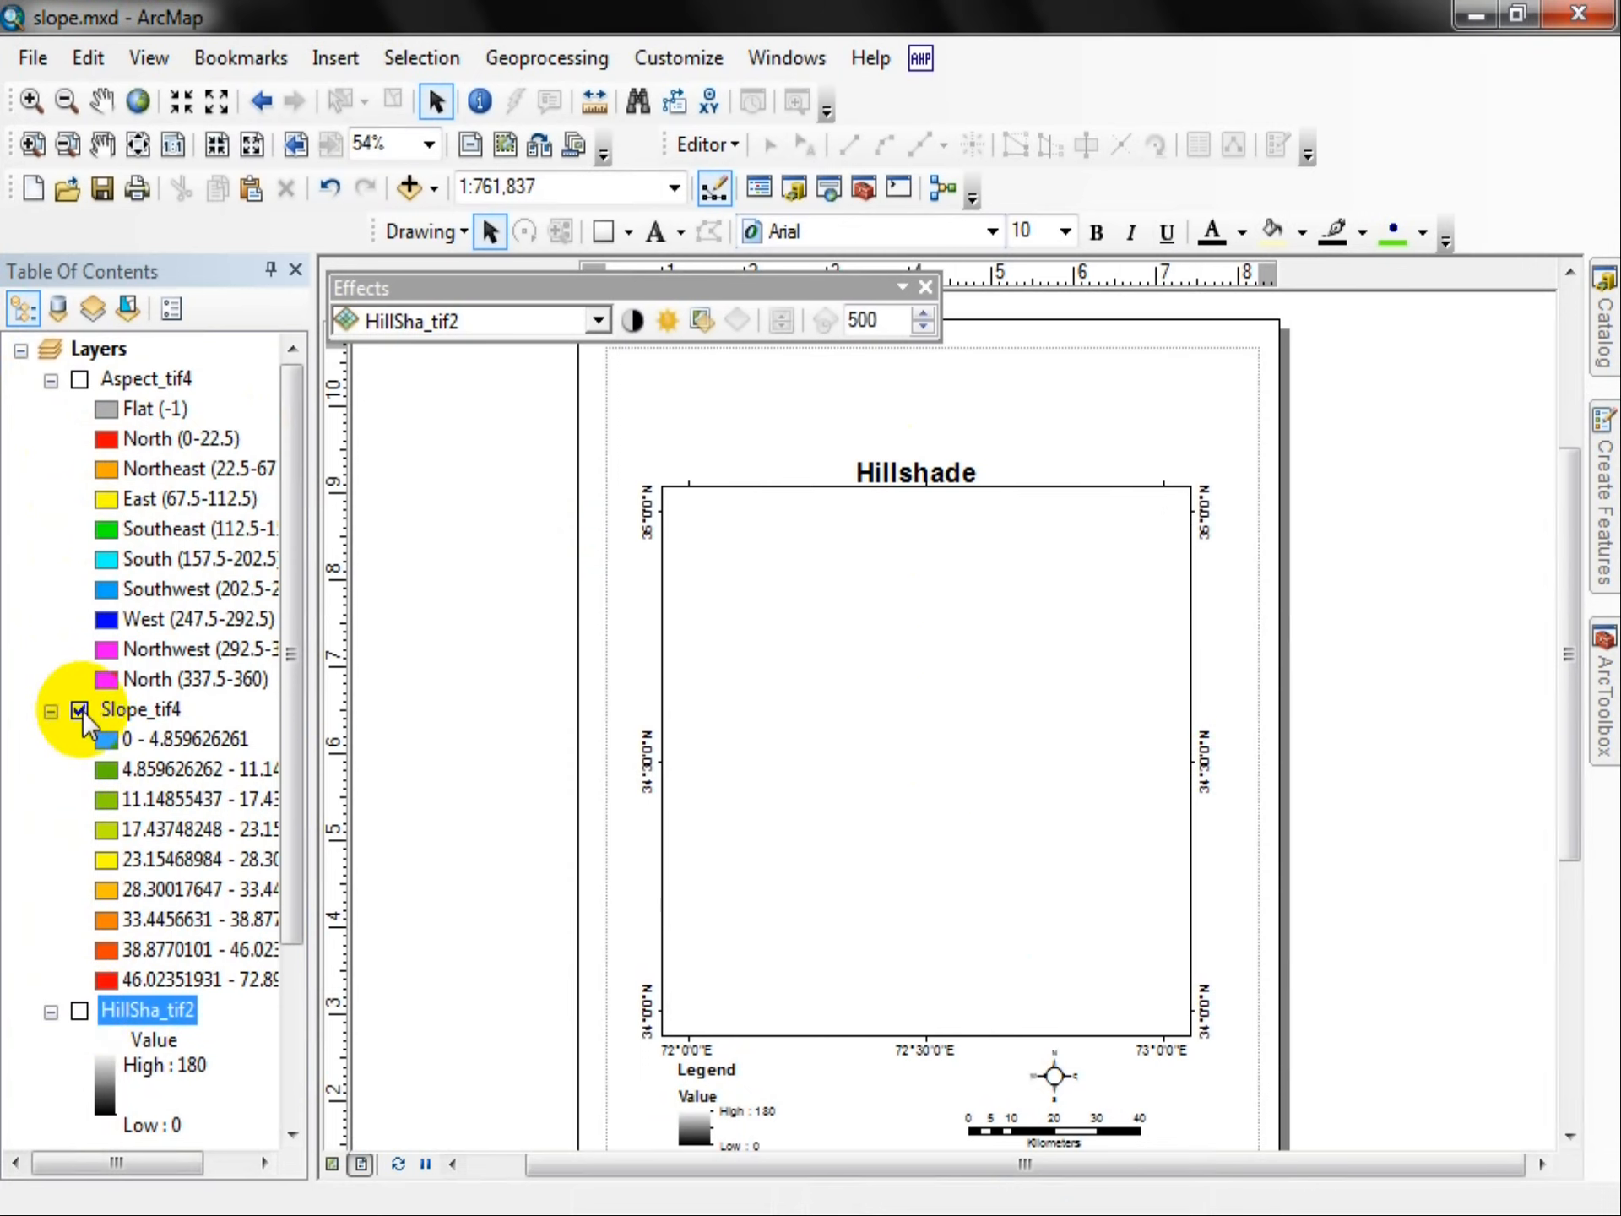
click(141, 709)
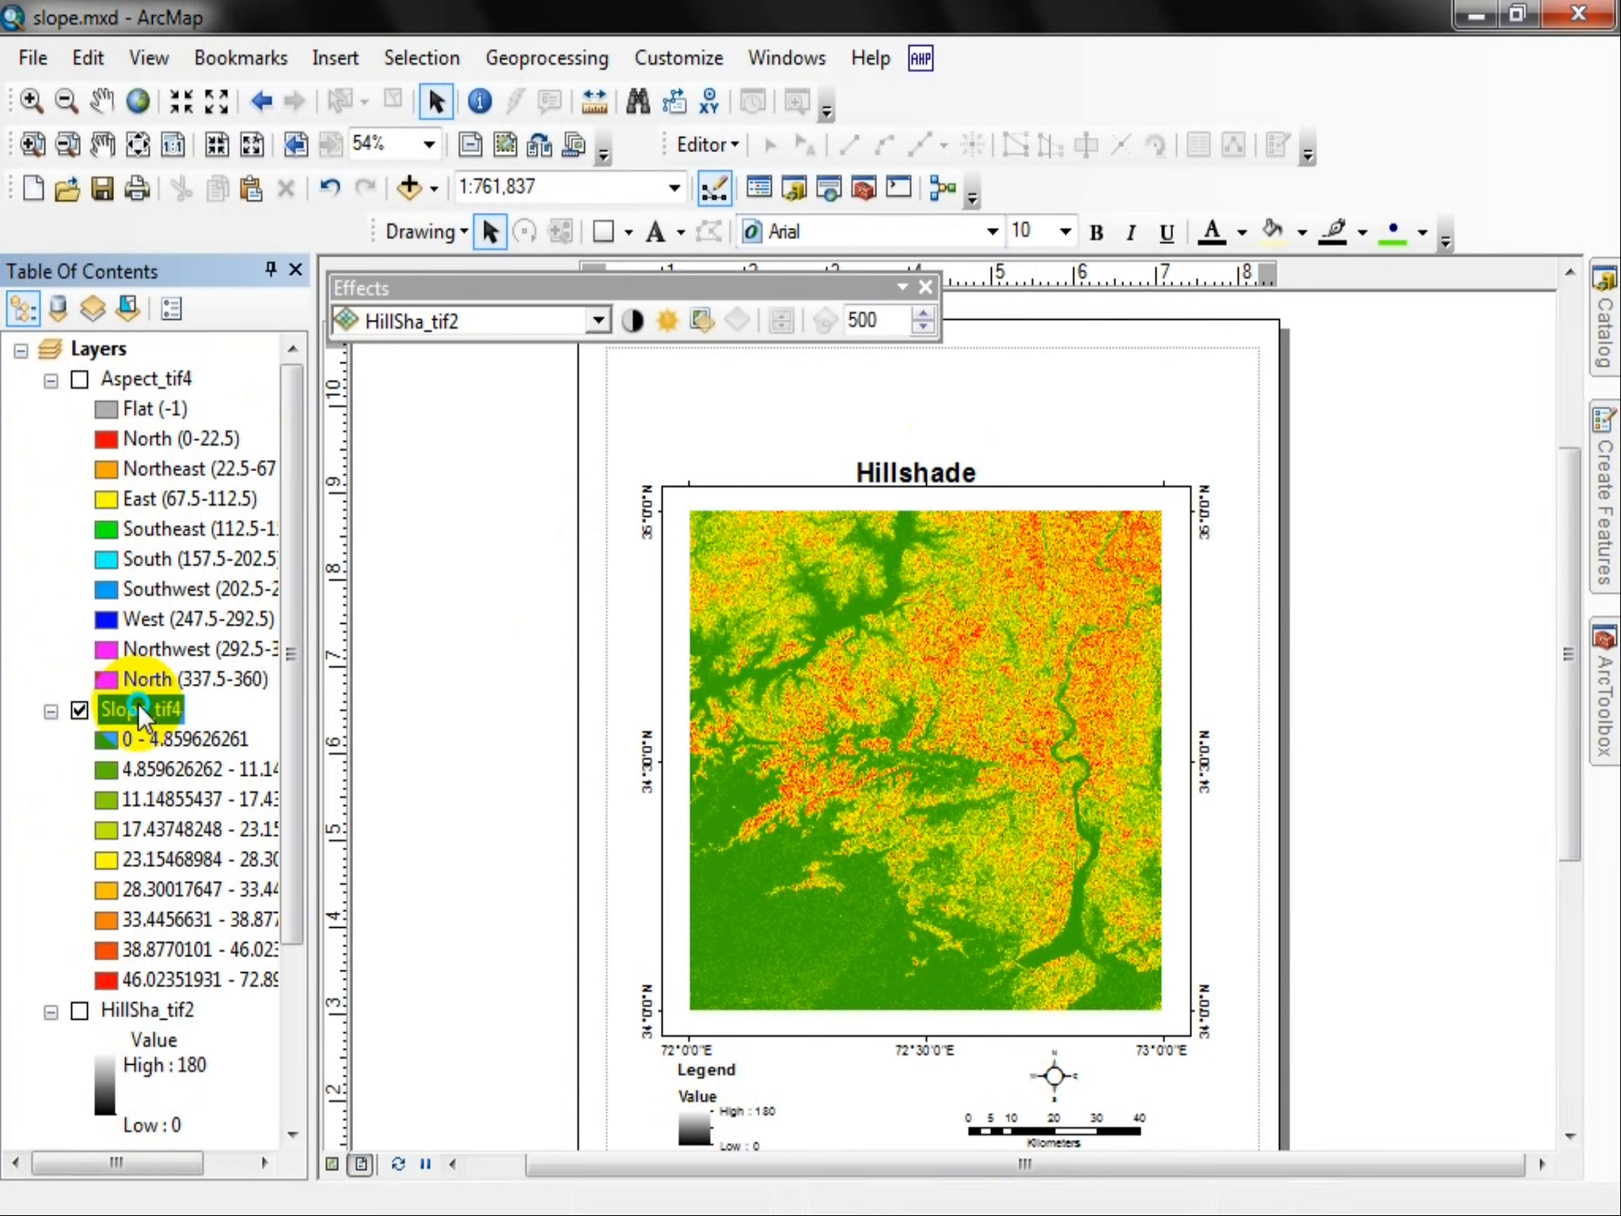
Step: Format the Slope_tif4 class labels as numeric with 1 significant digit and apply the symbology
right_click(141, 710)
click(237, 680)
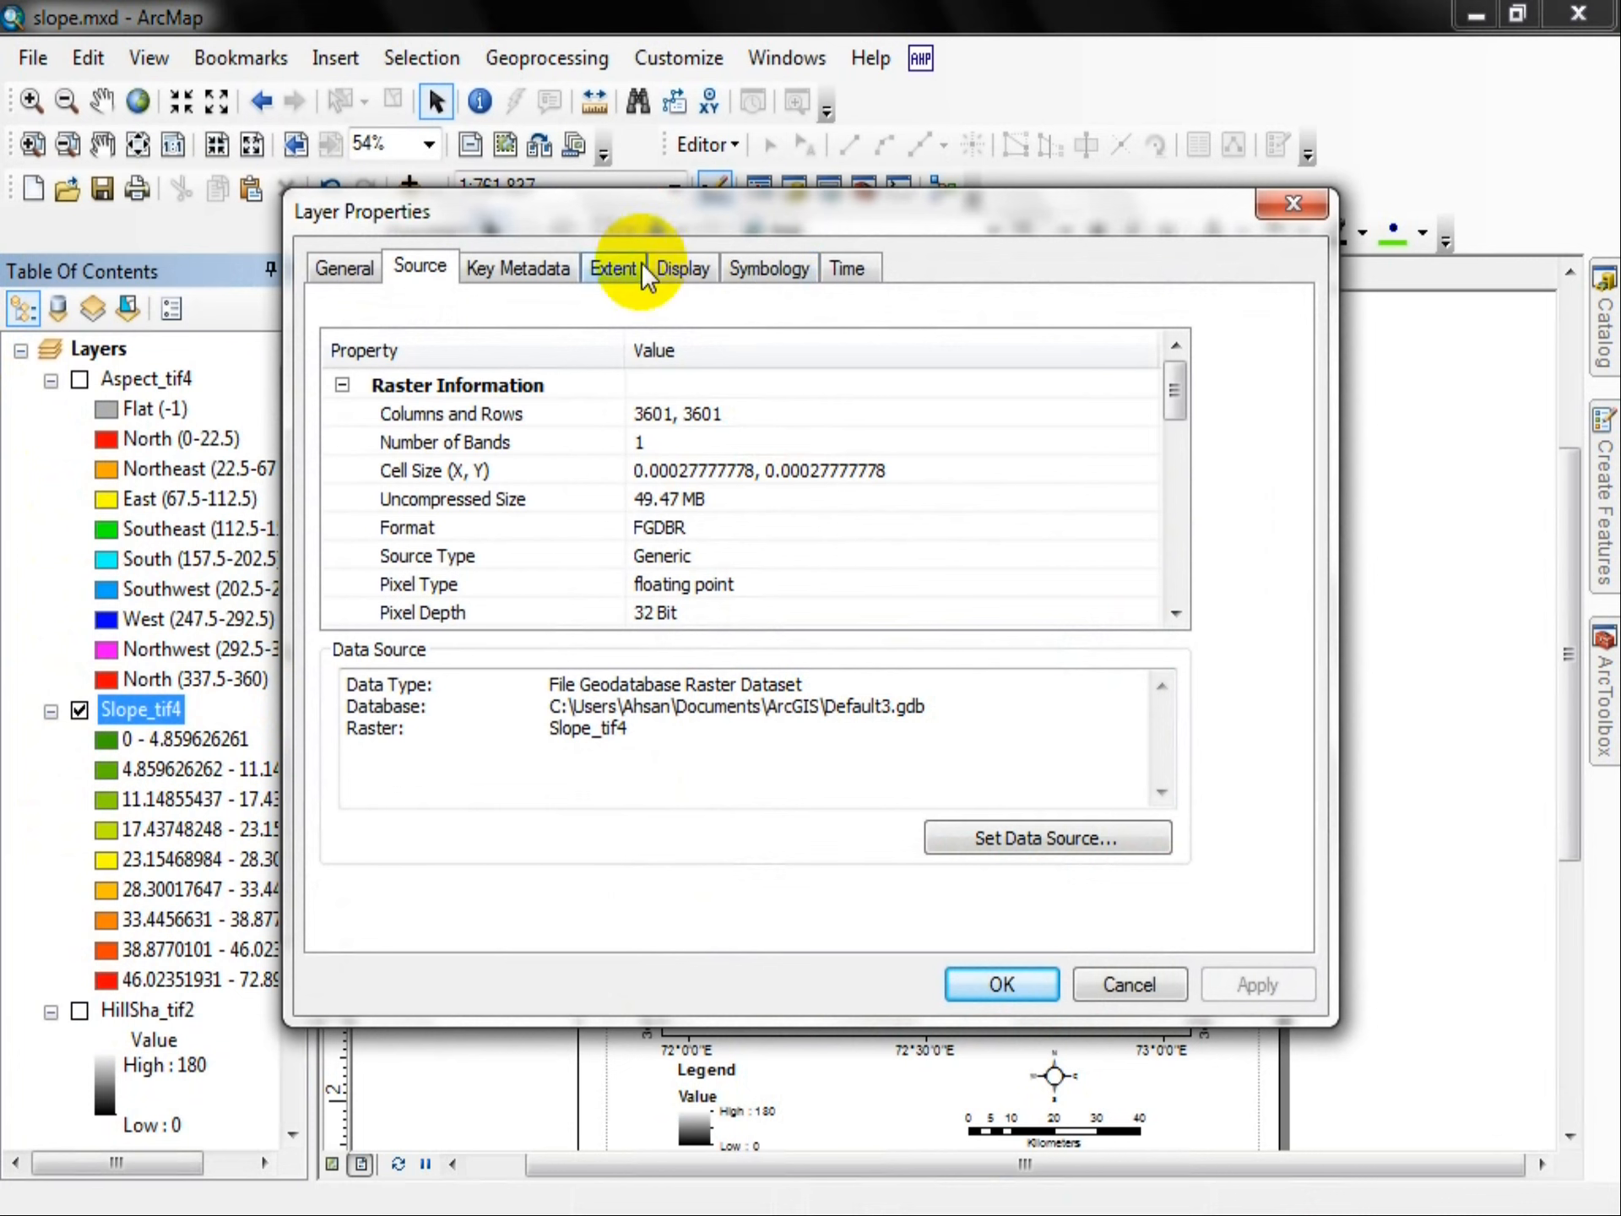
click(769, 271)
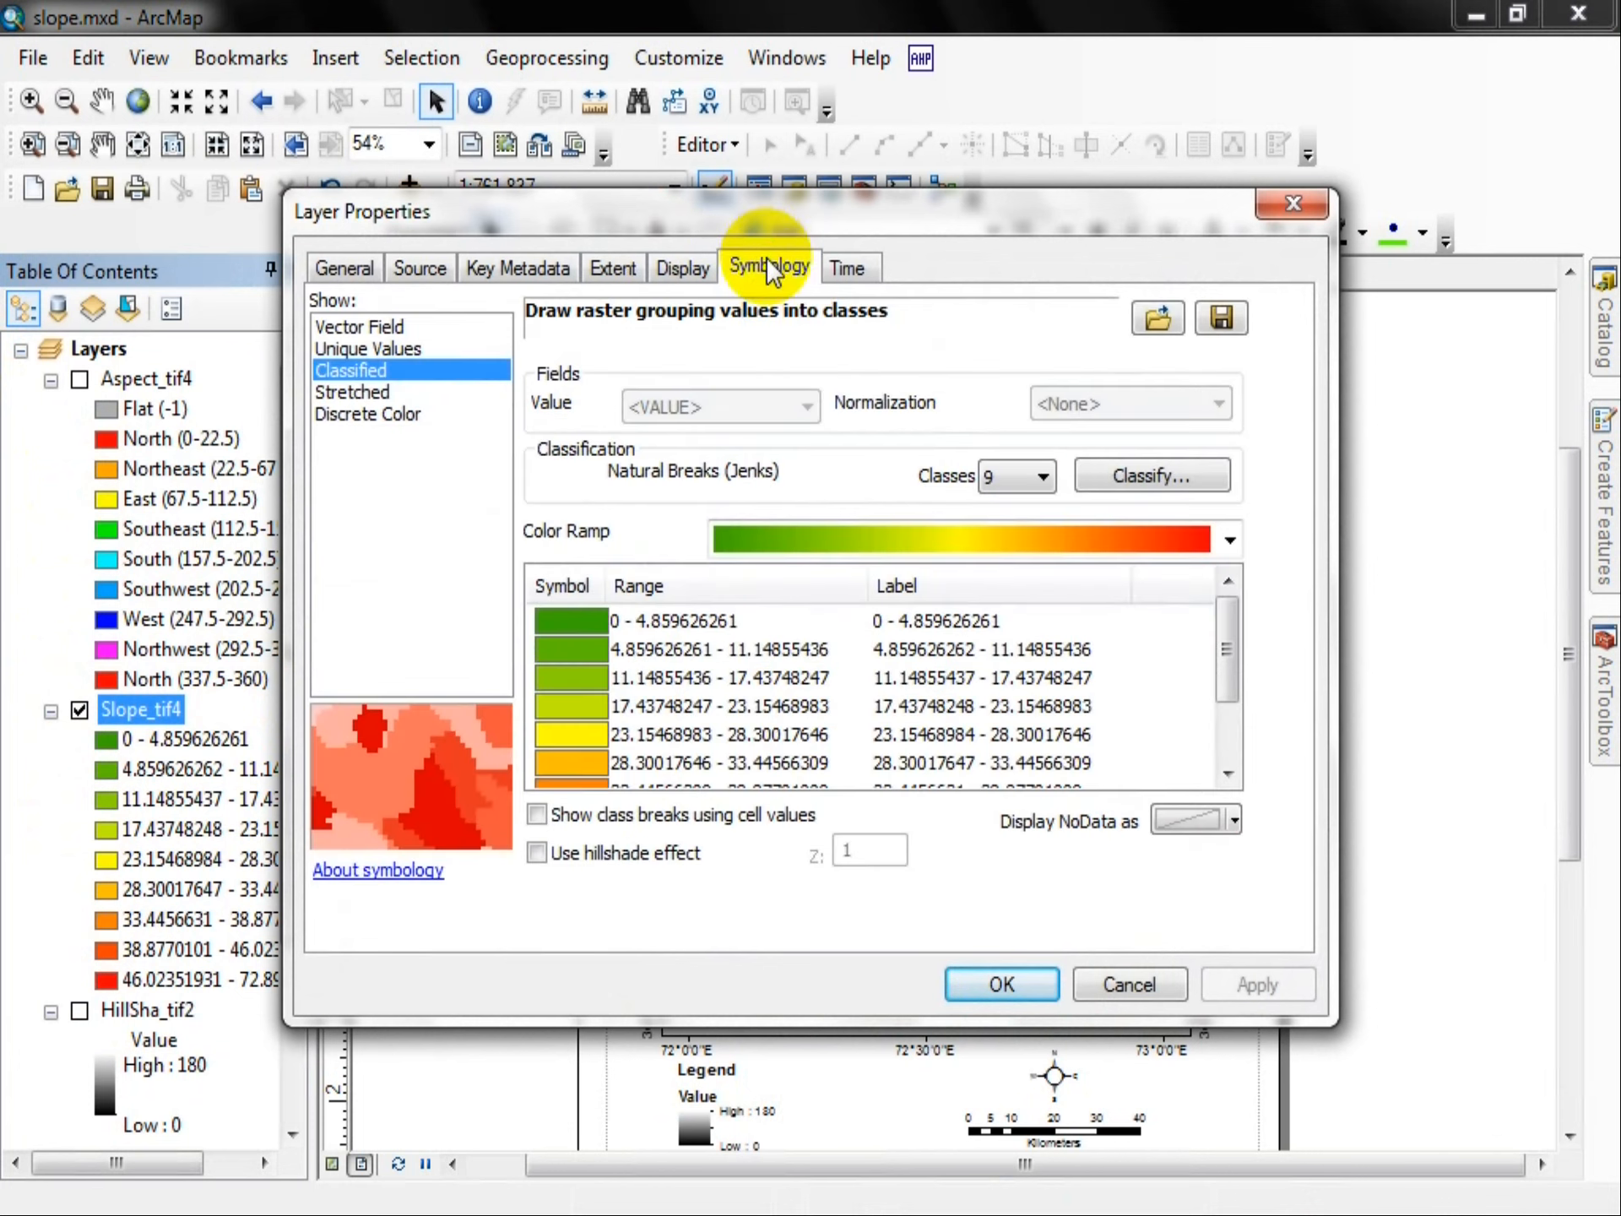
right_click(921, 590)
click(966, 649)
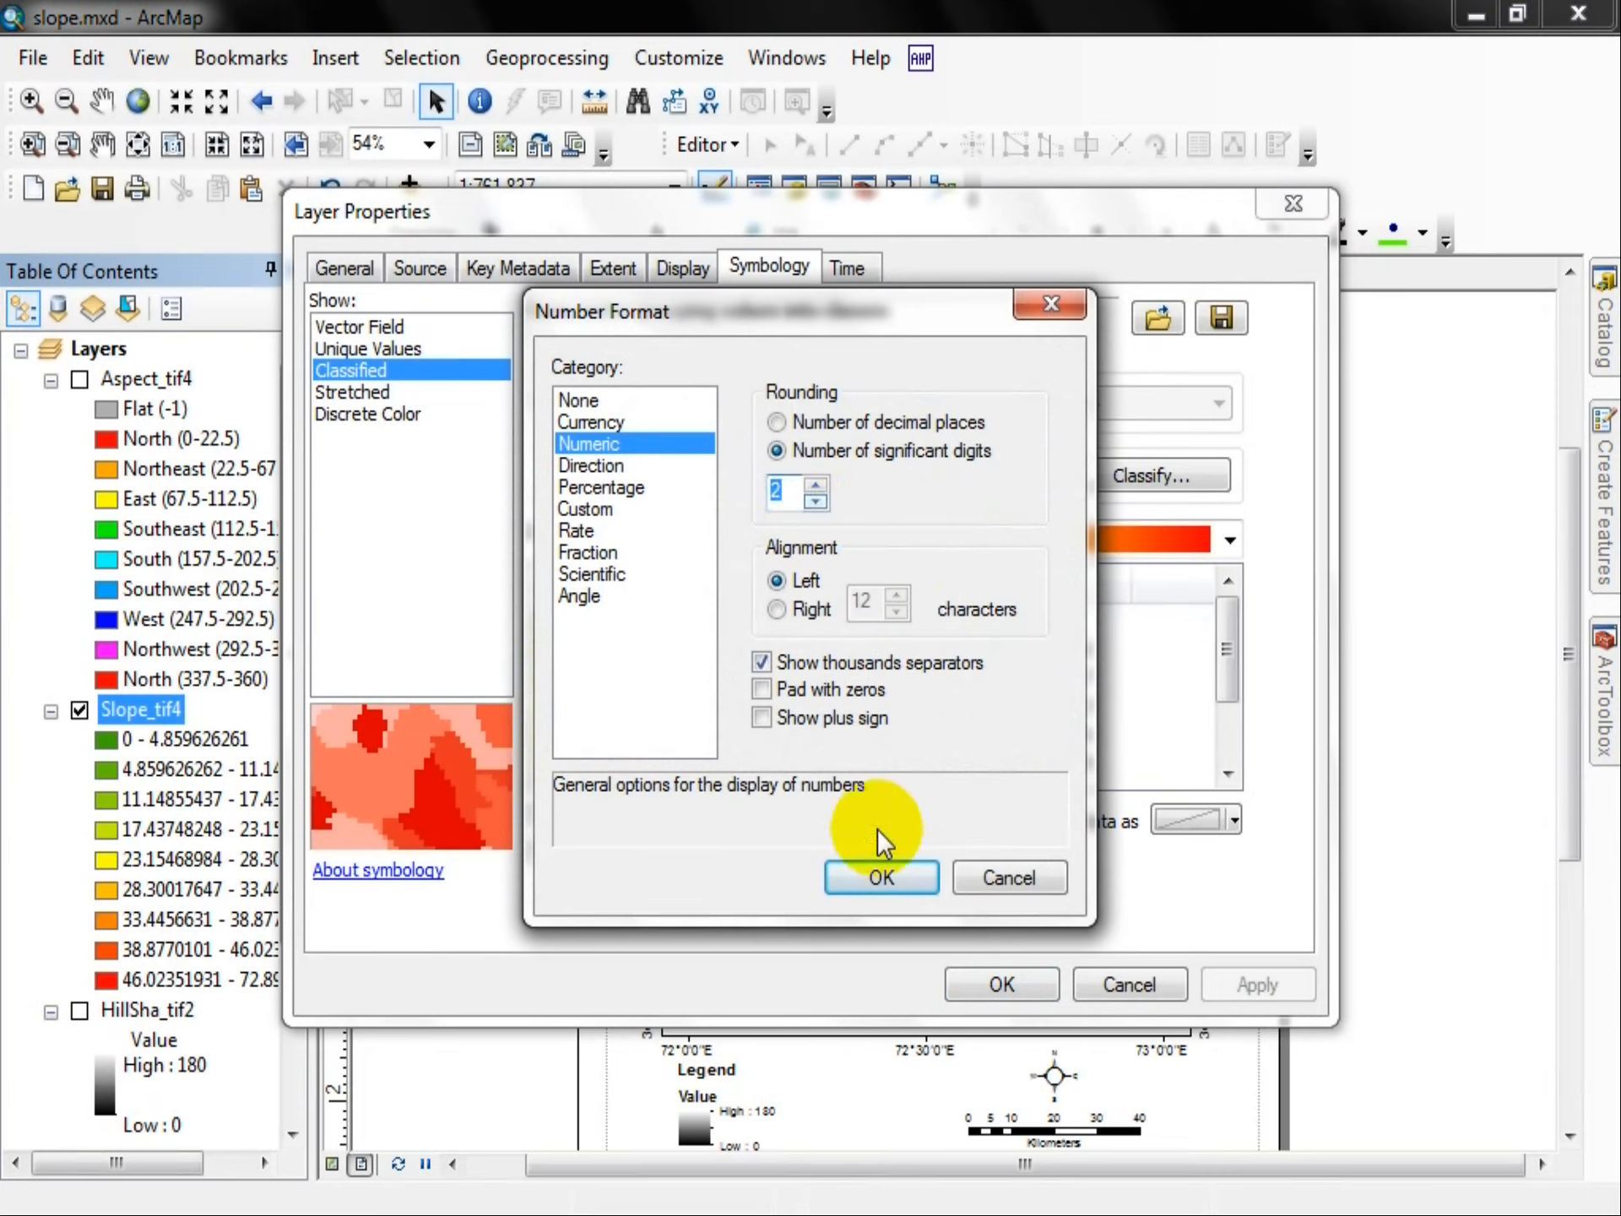
click(816, 500)
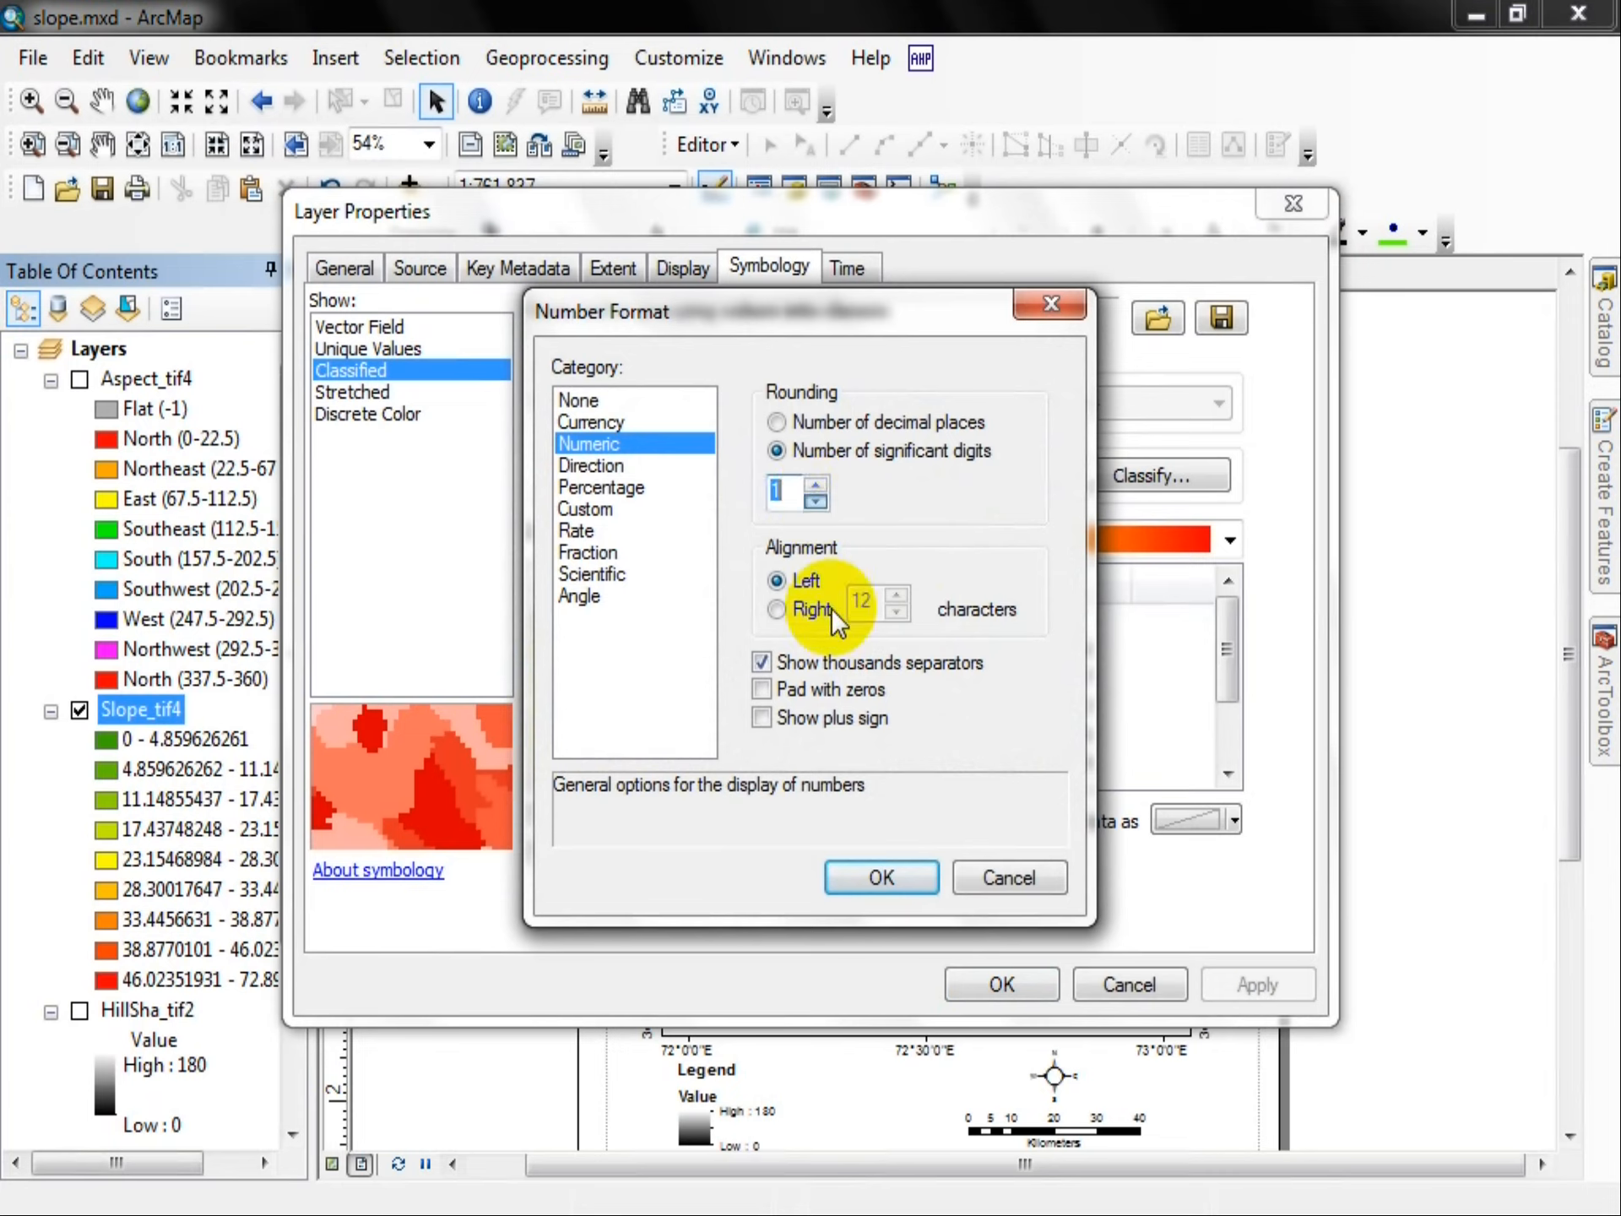
click(880, 878)
click(1257, 985)
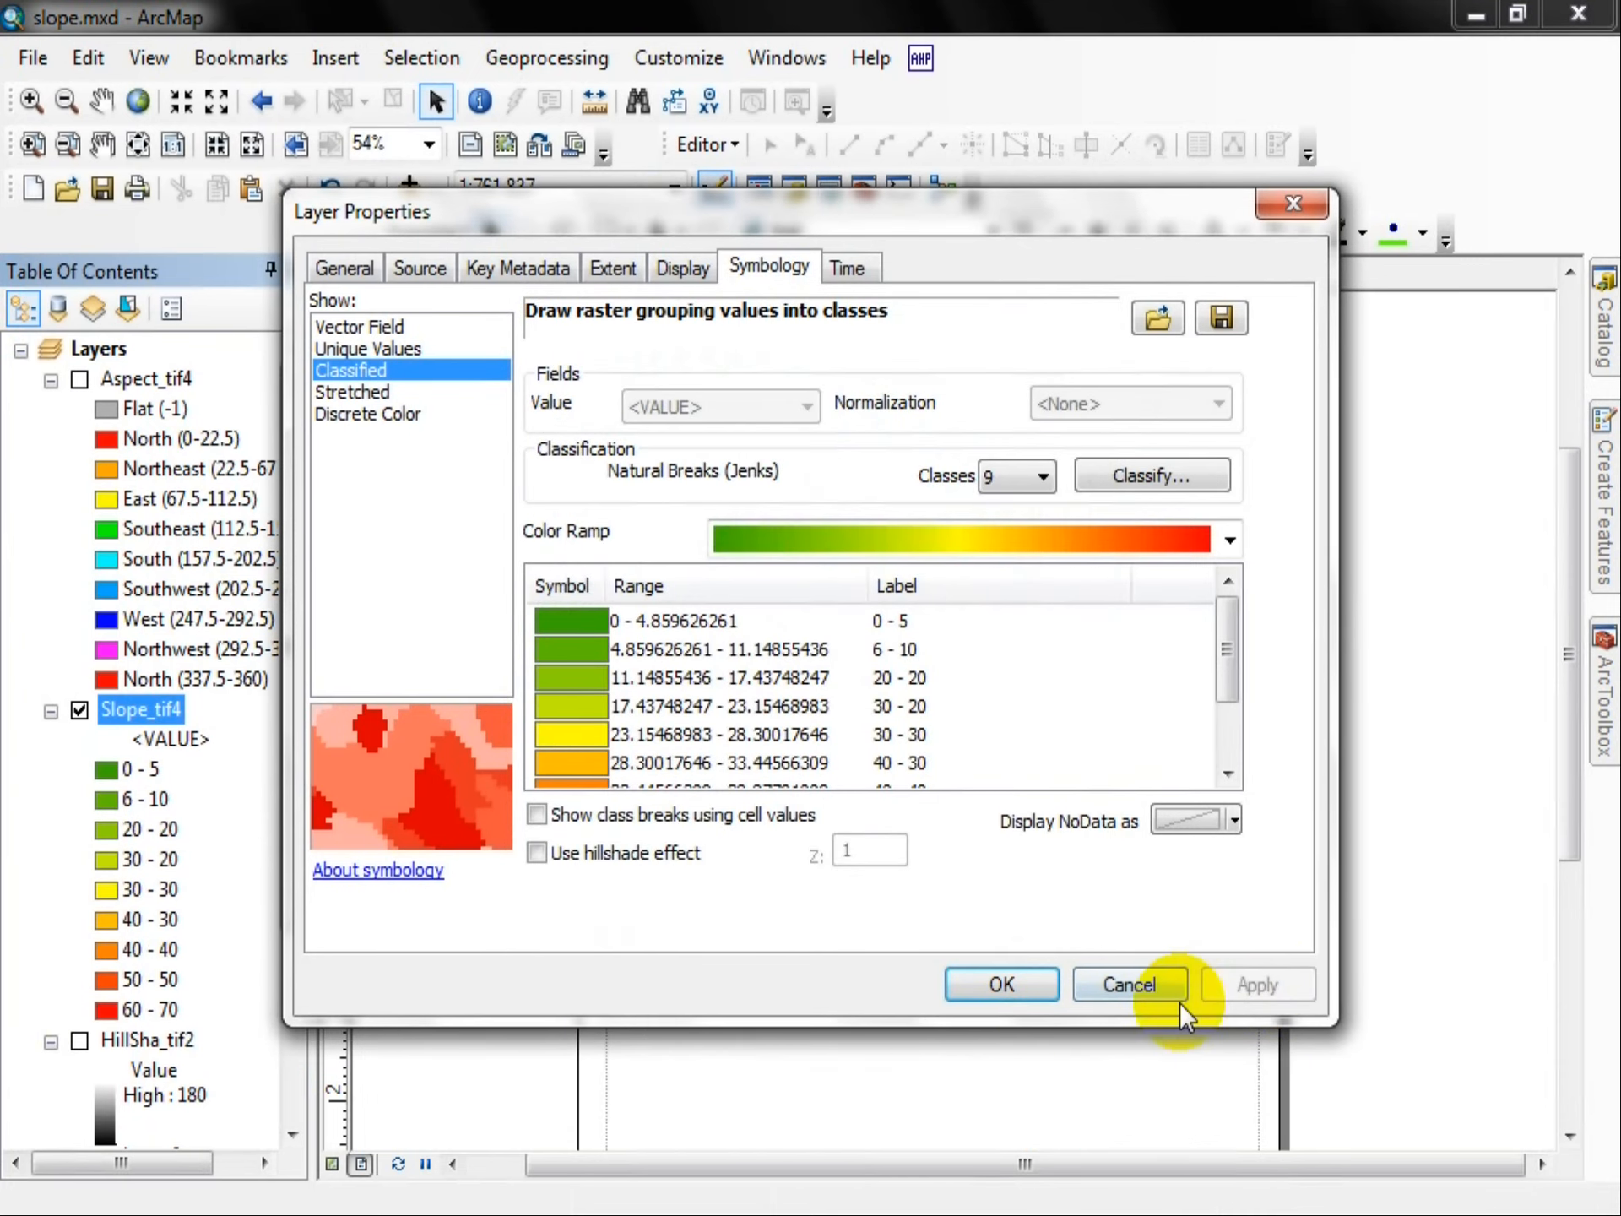
click(1018, 985)
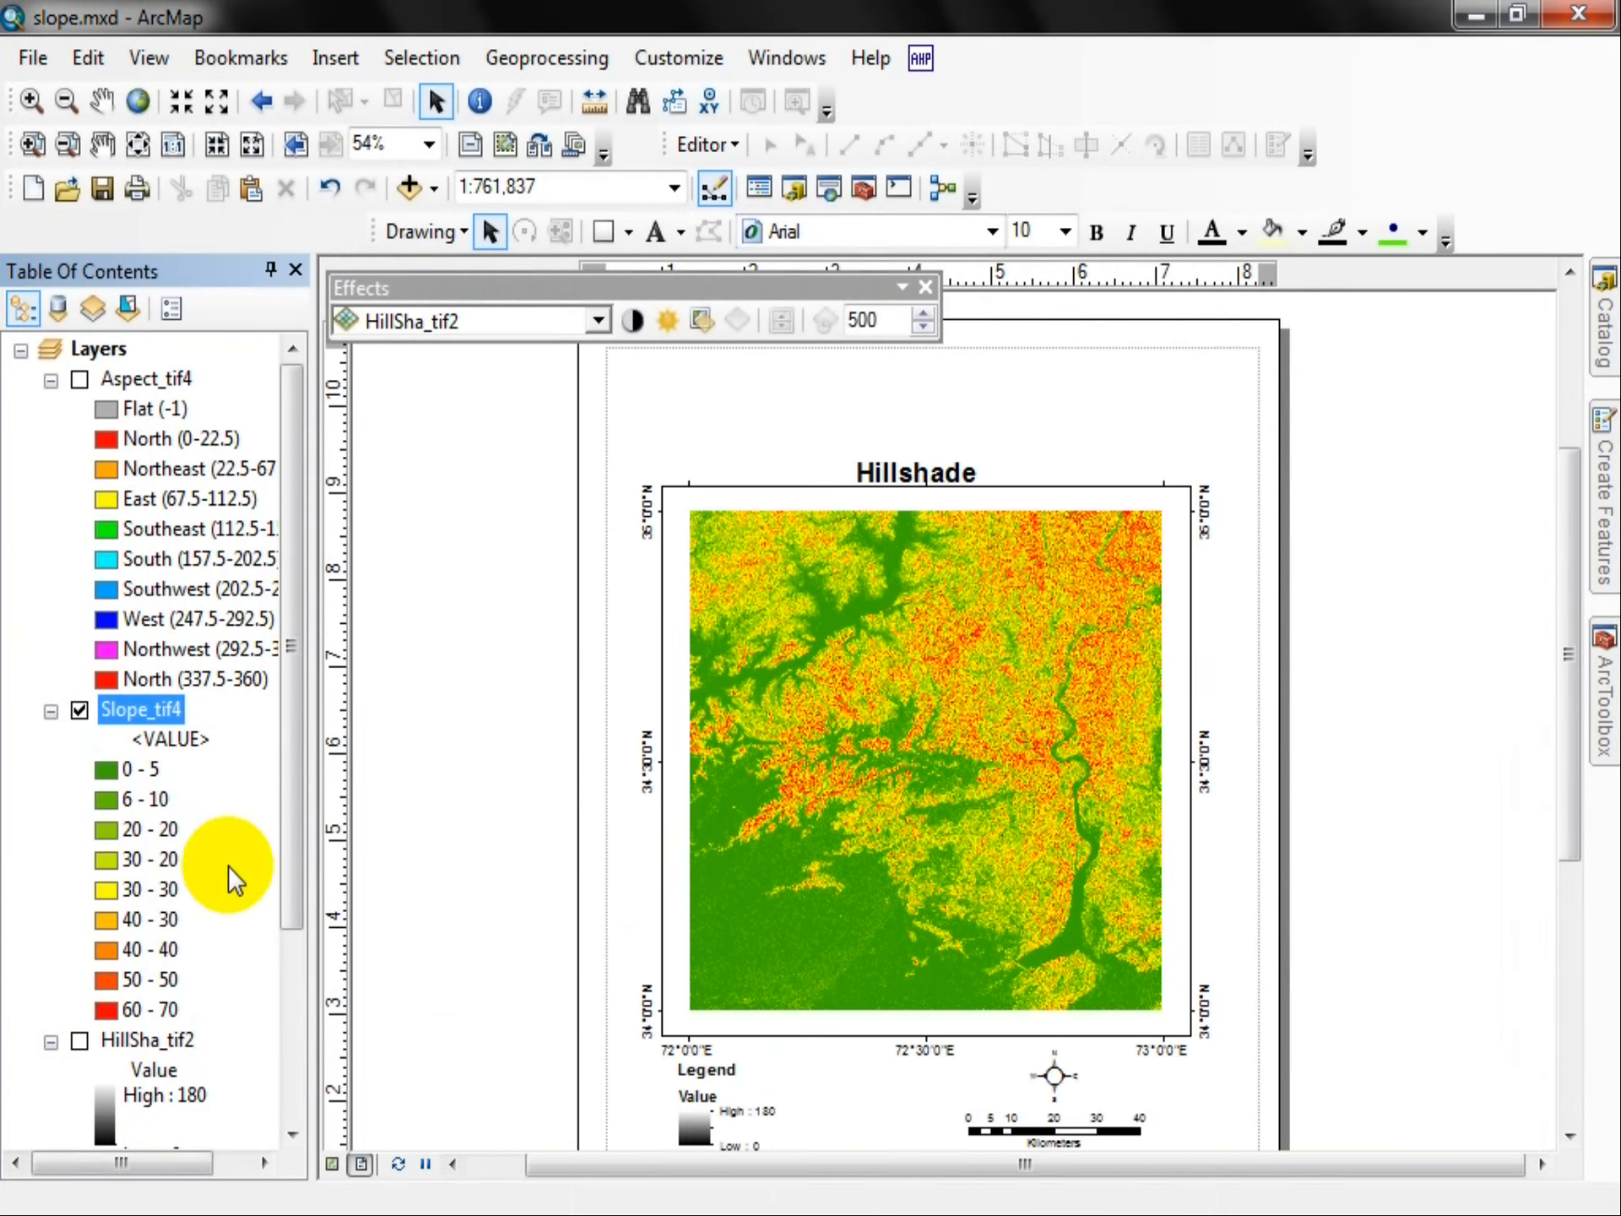
Step: Set the number format of the Slope_tif4 class labels to 2 significant digits and apply the symbology
right_click(139, 709)
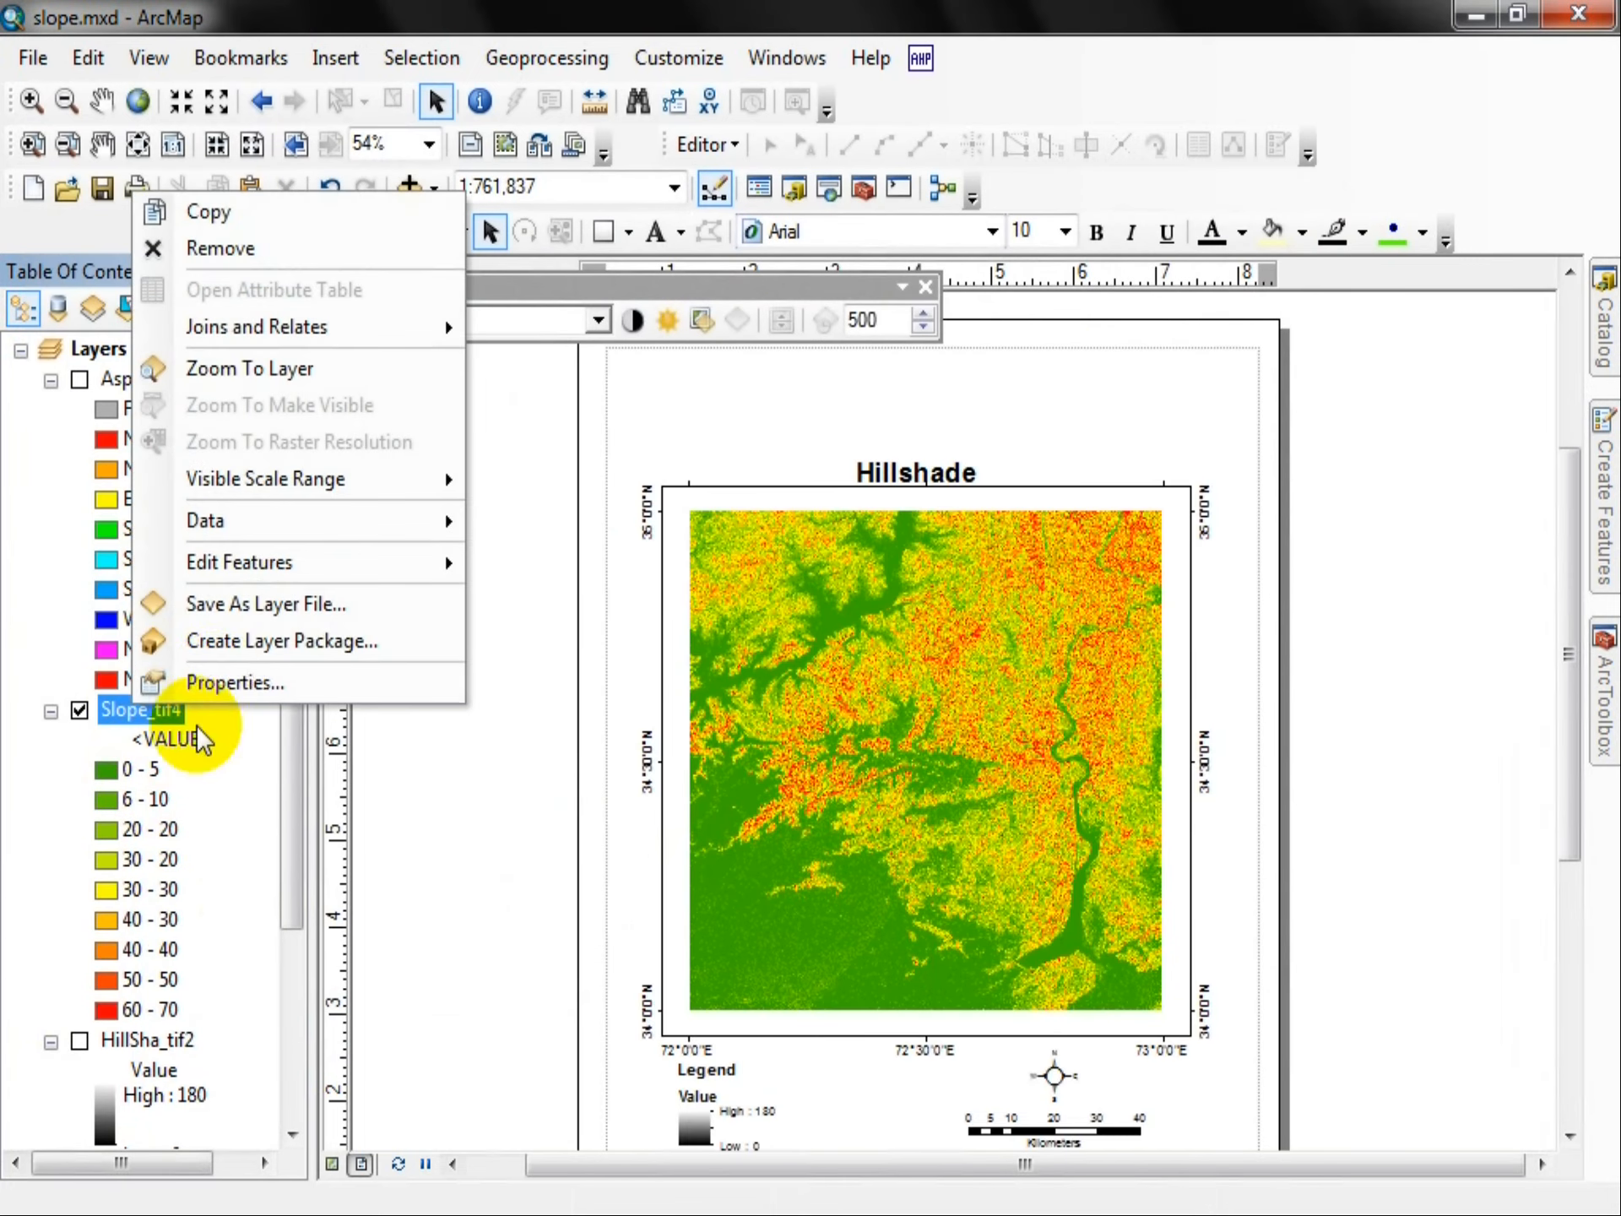
click(218, 686)
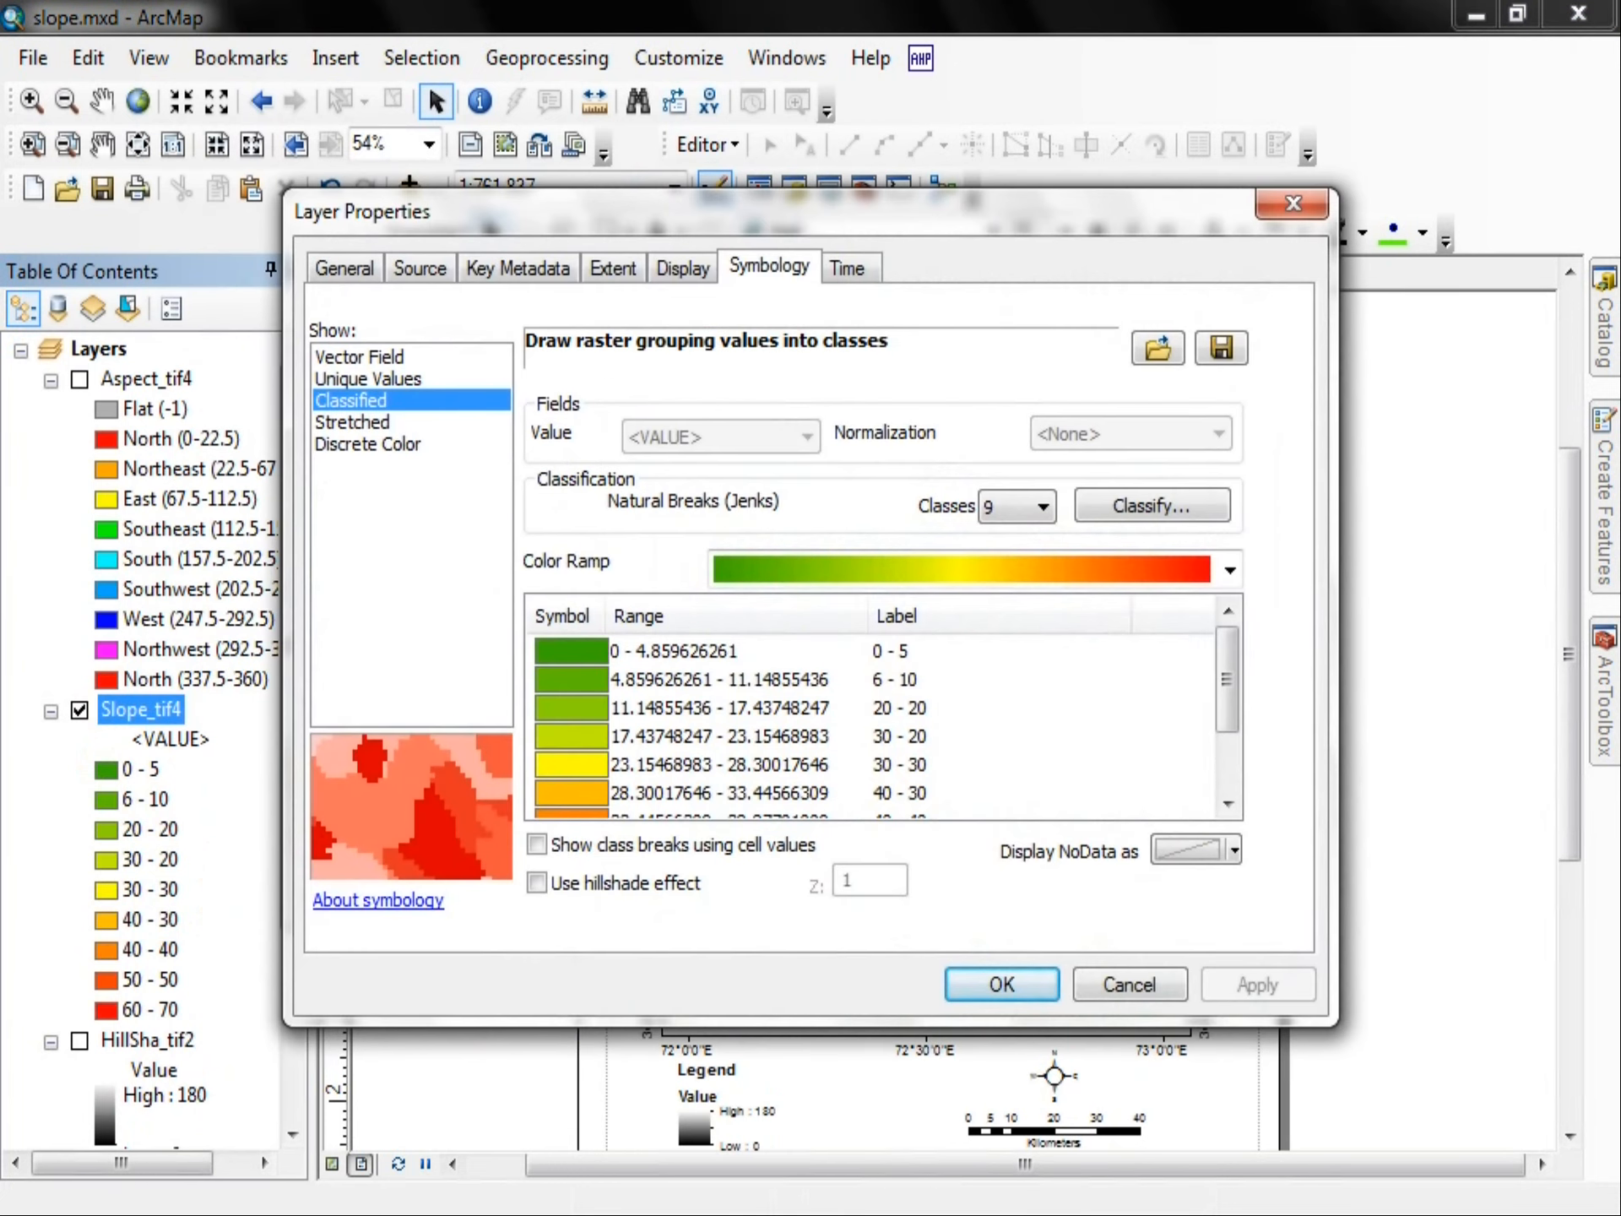
click(916, 614)
click(993, 667)
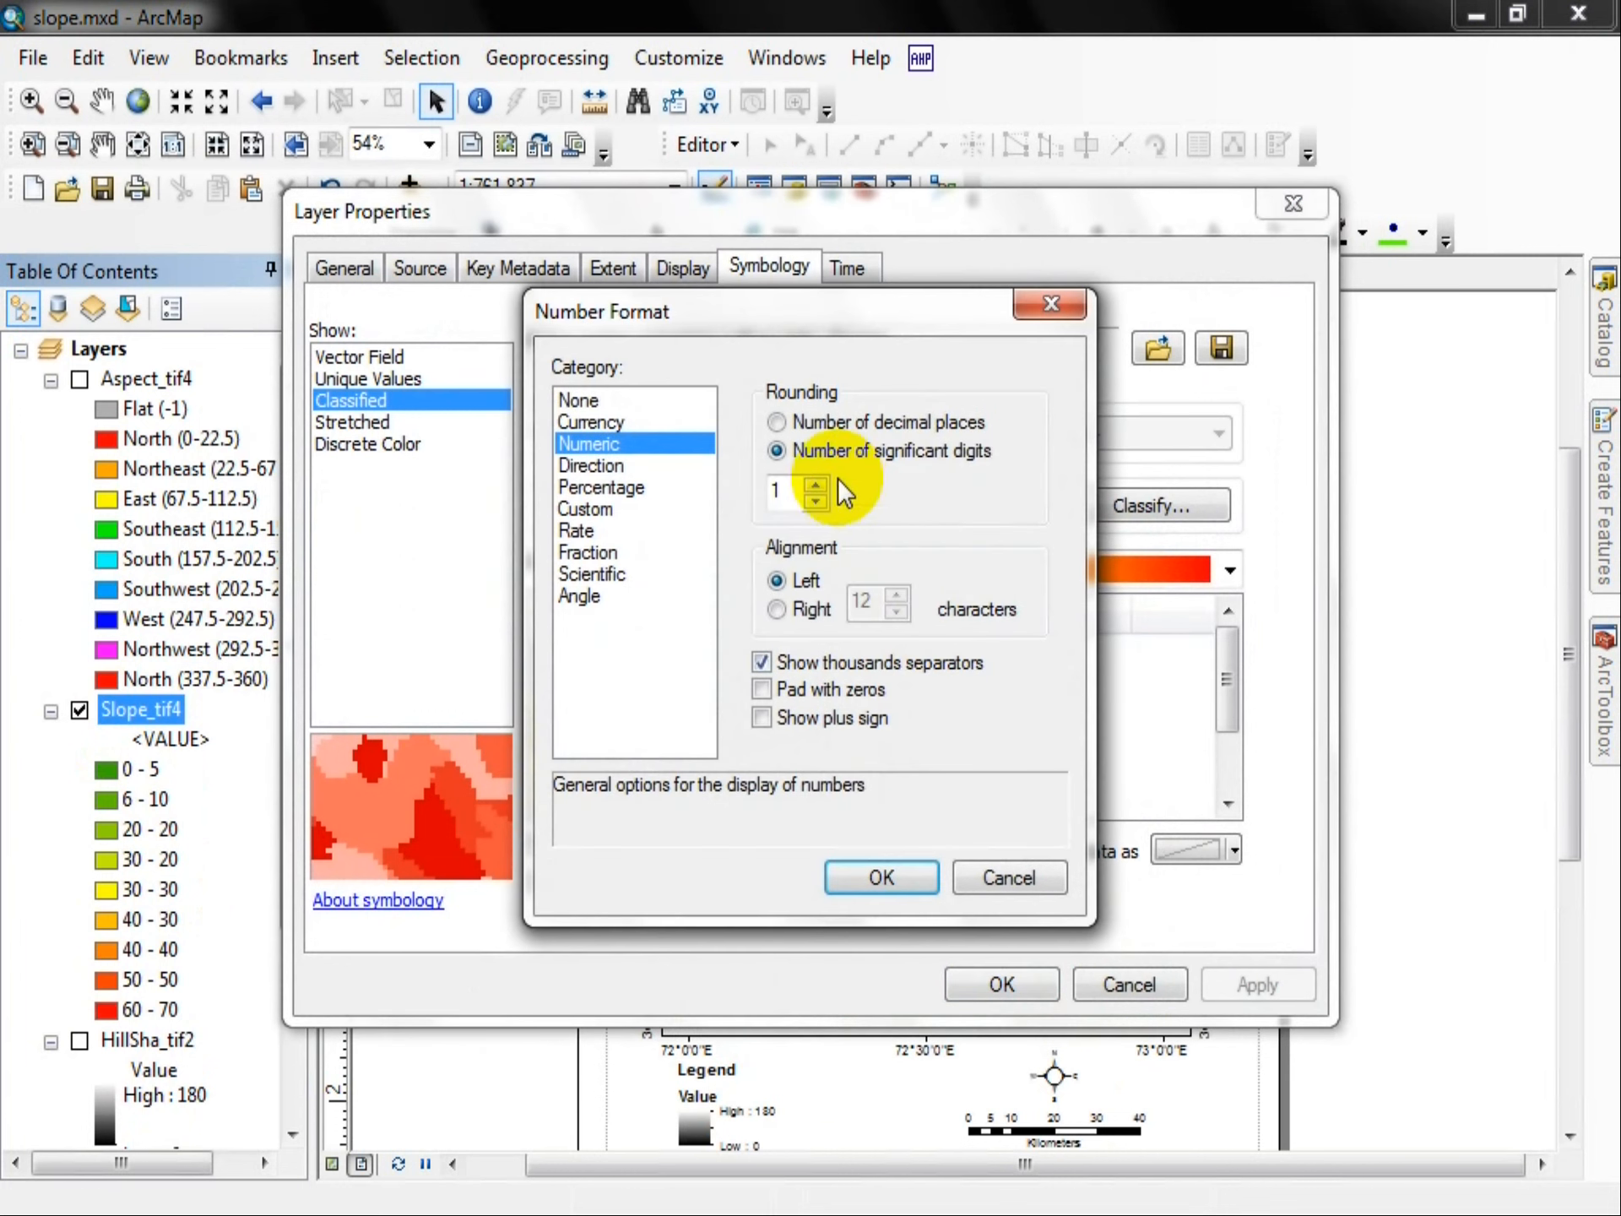
click(817, 482)
click(883, 881)
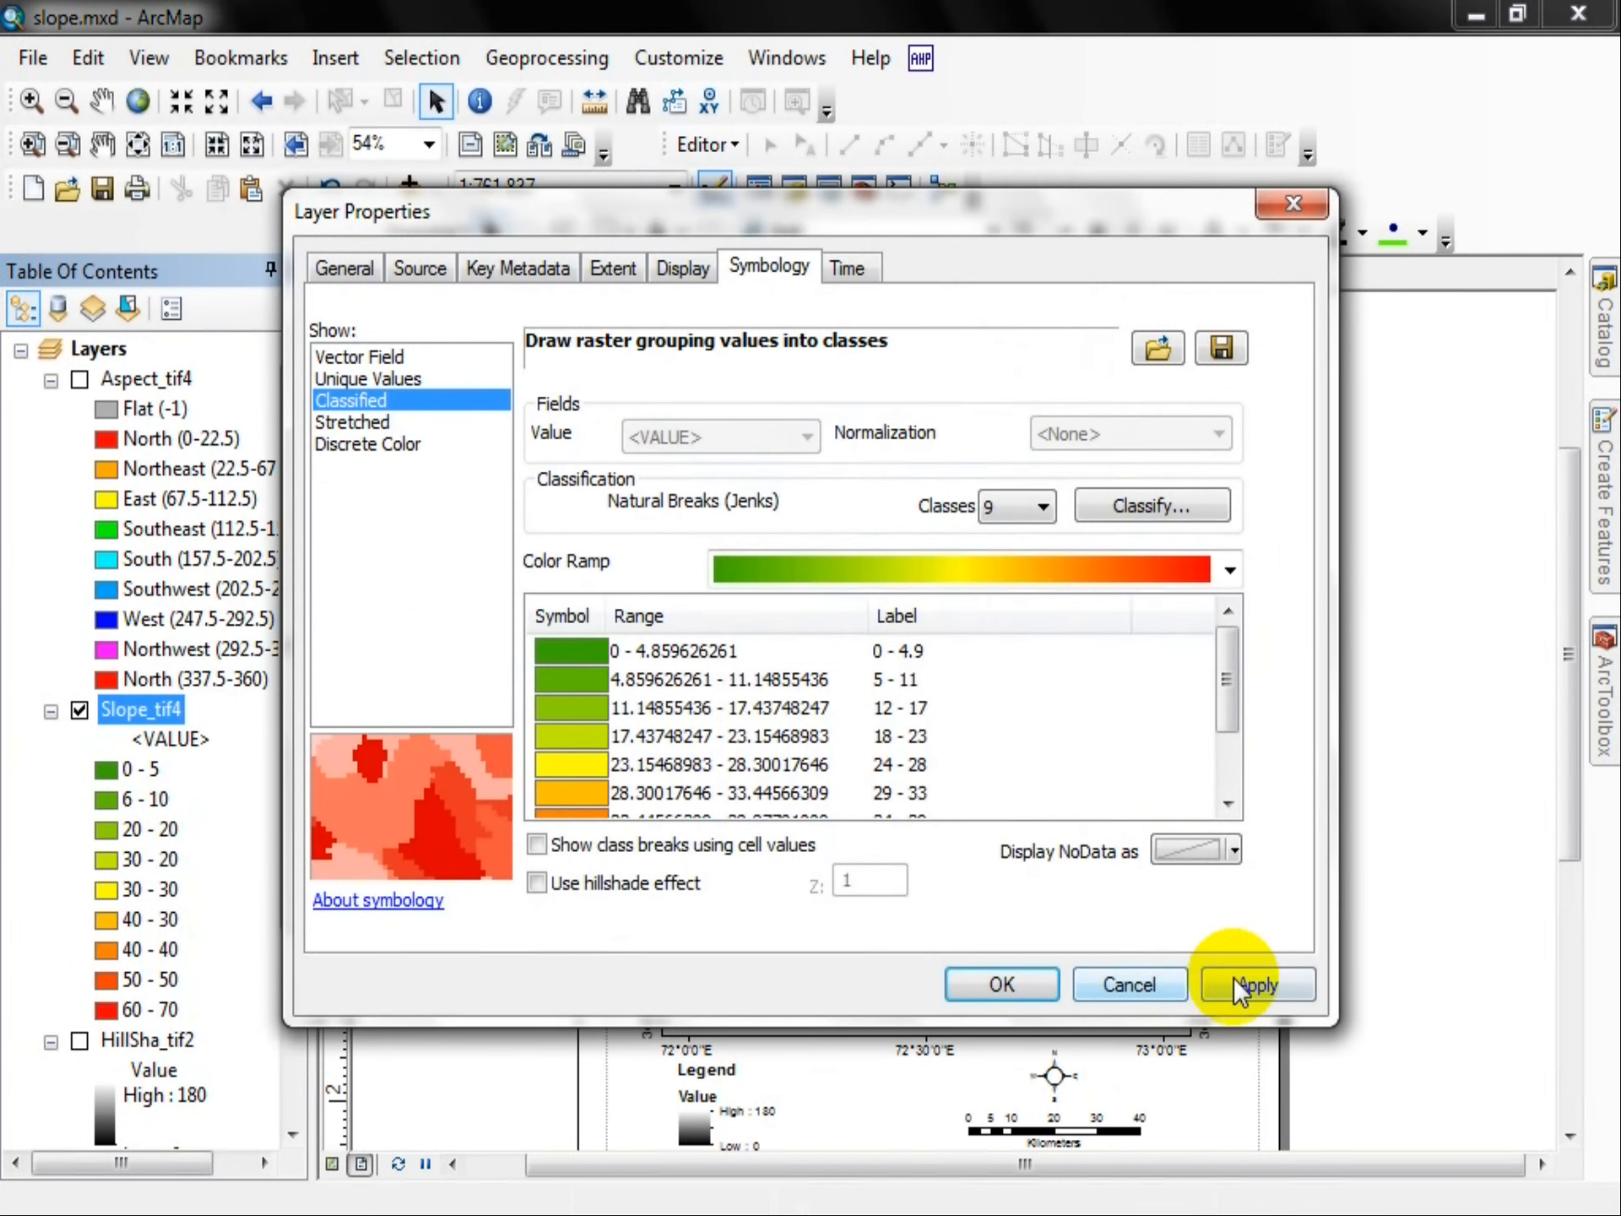
click(1224, 997)
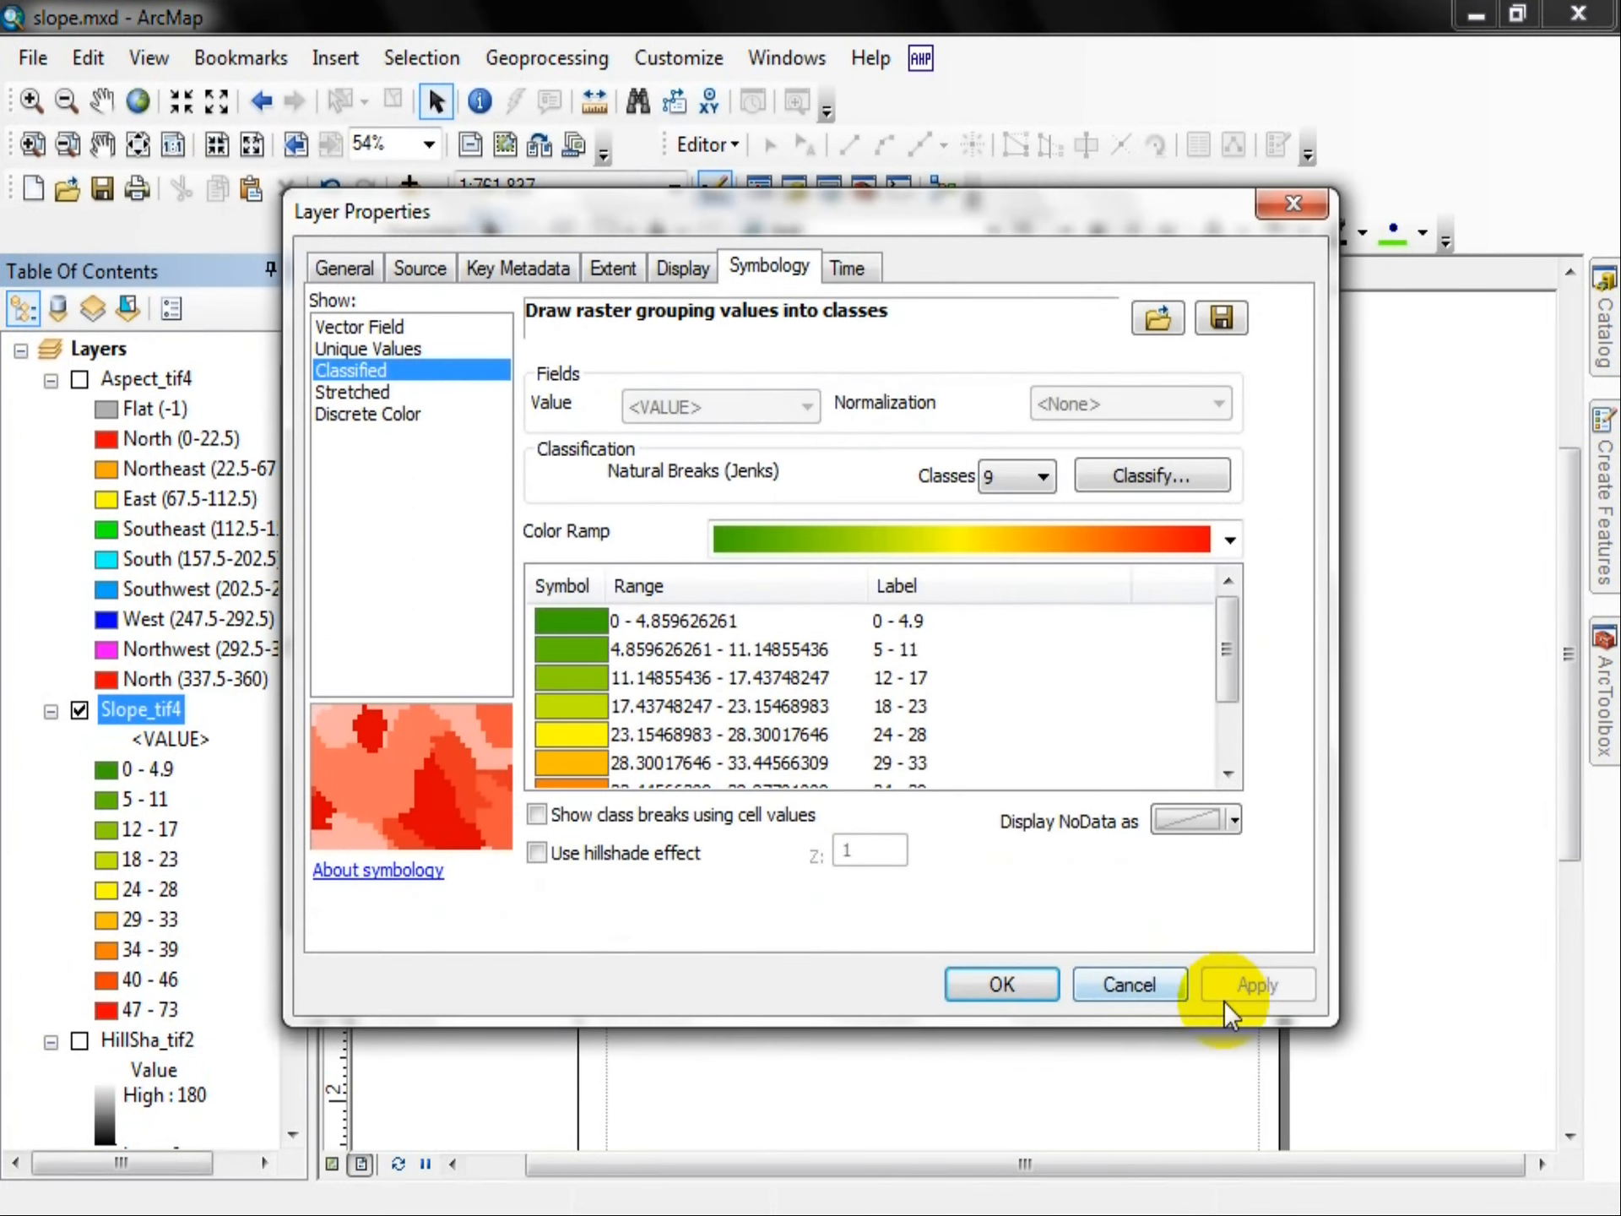
click(1001, 985)
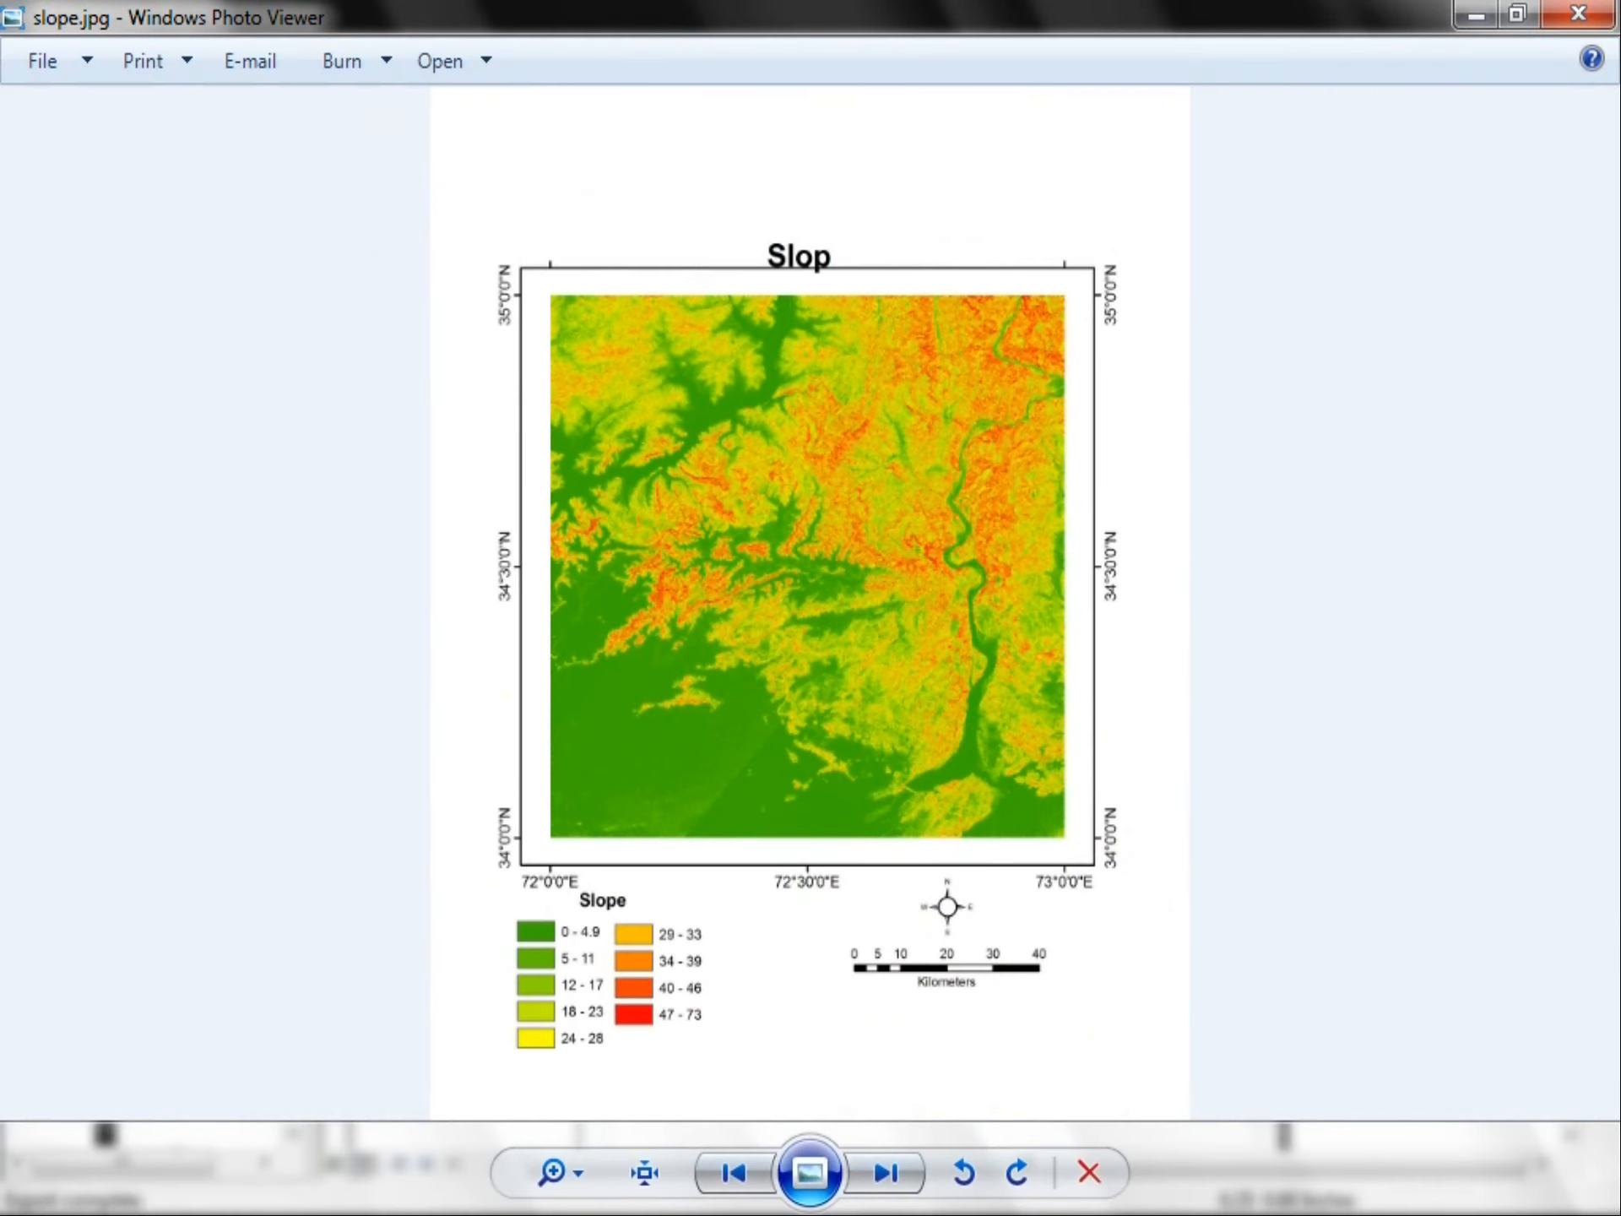
Step: Review the exported slope, aspect and hillshade map images one after another in Windows Photo Viewer
key(Right)
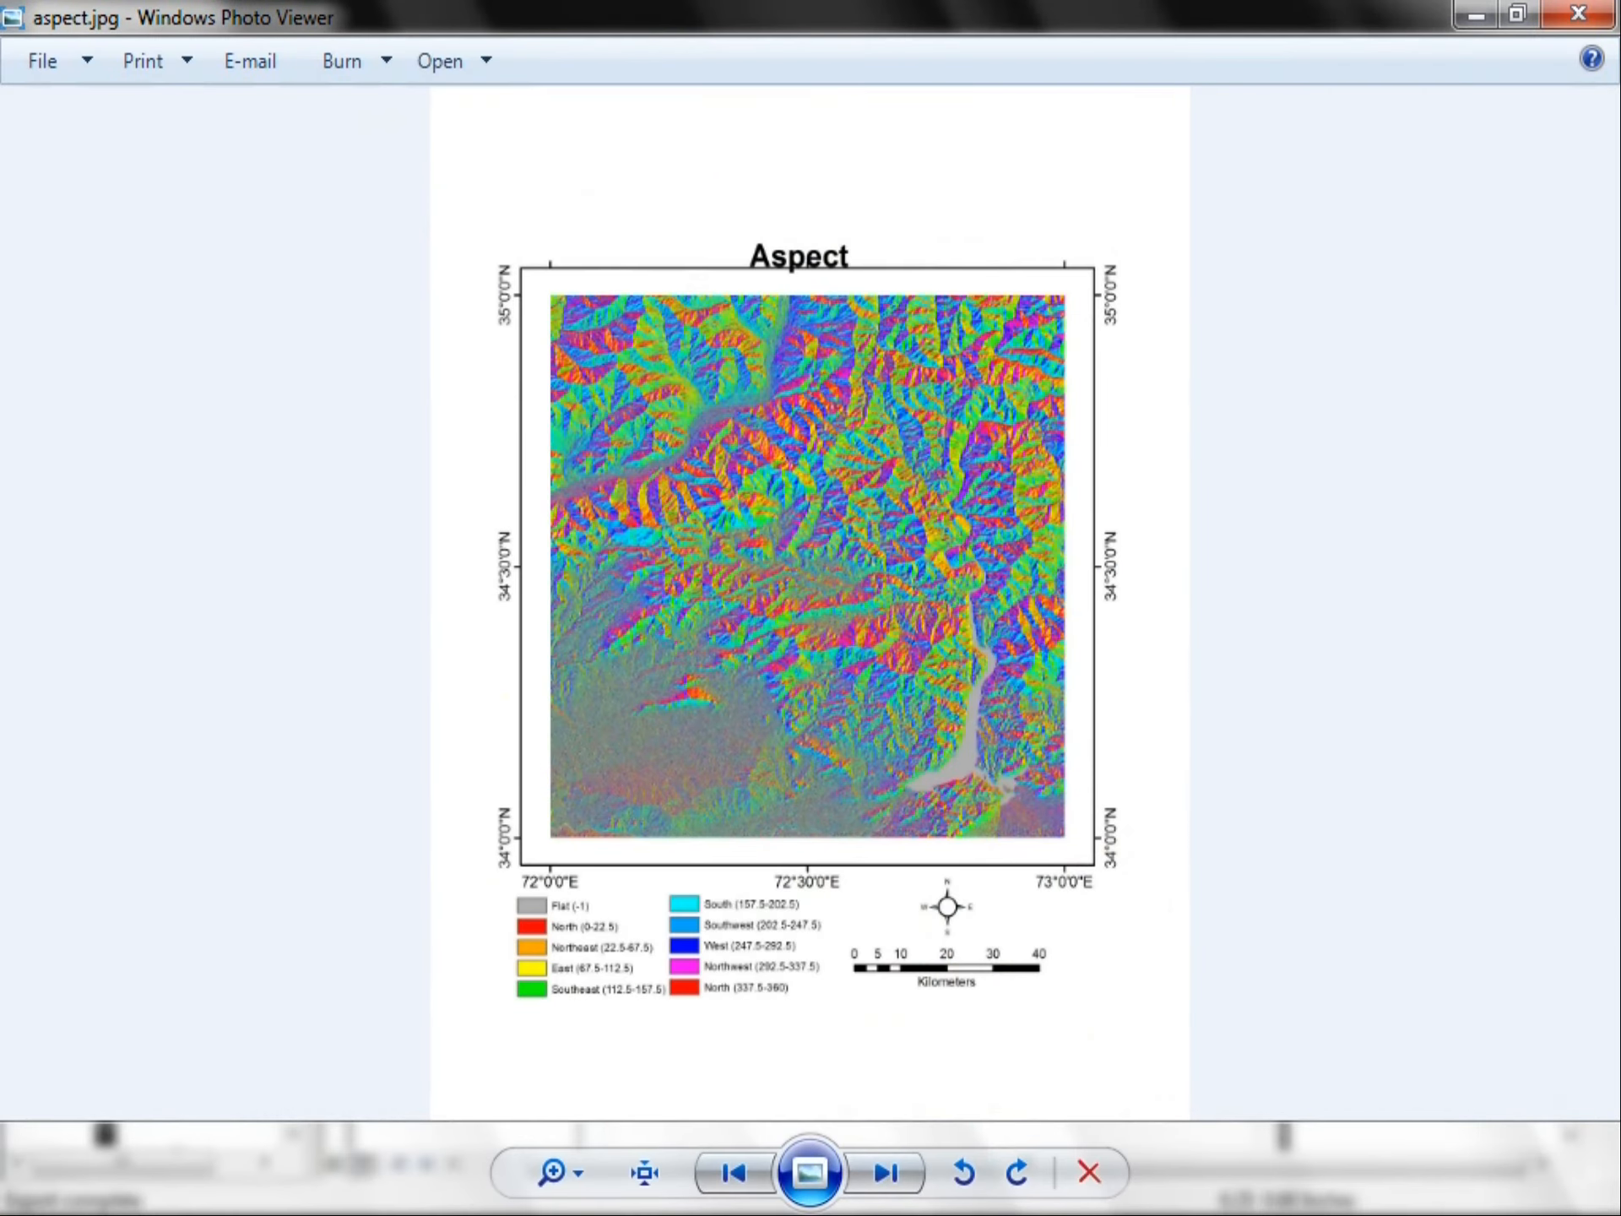
key(Right)
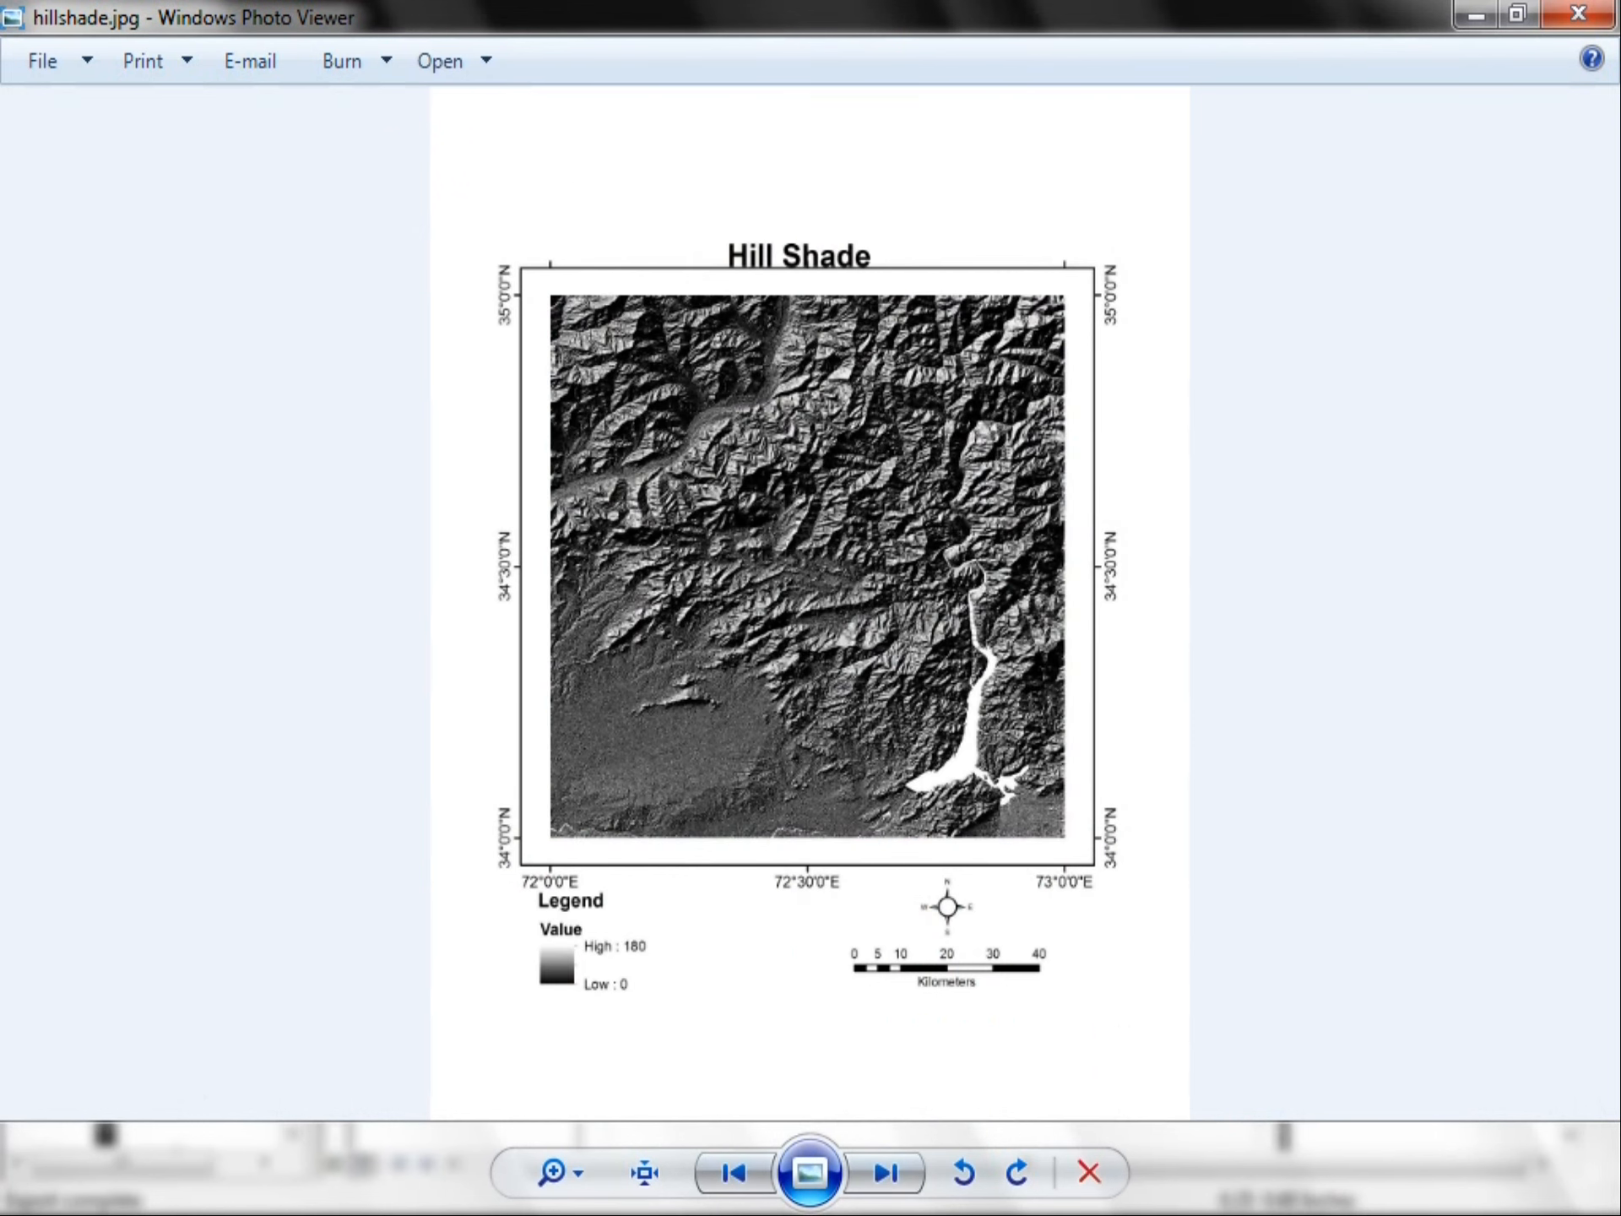
key(Right)
key(Right)
key(Right)
key(Right)
key(Right)
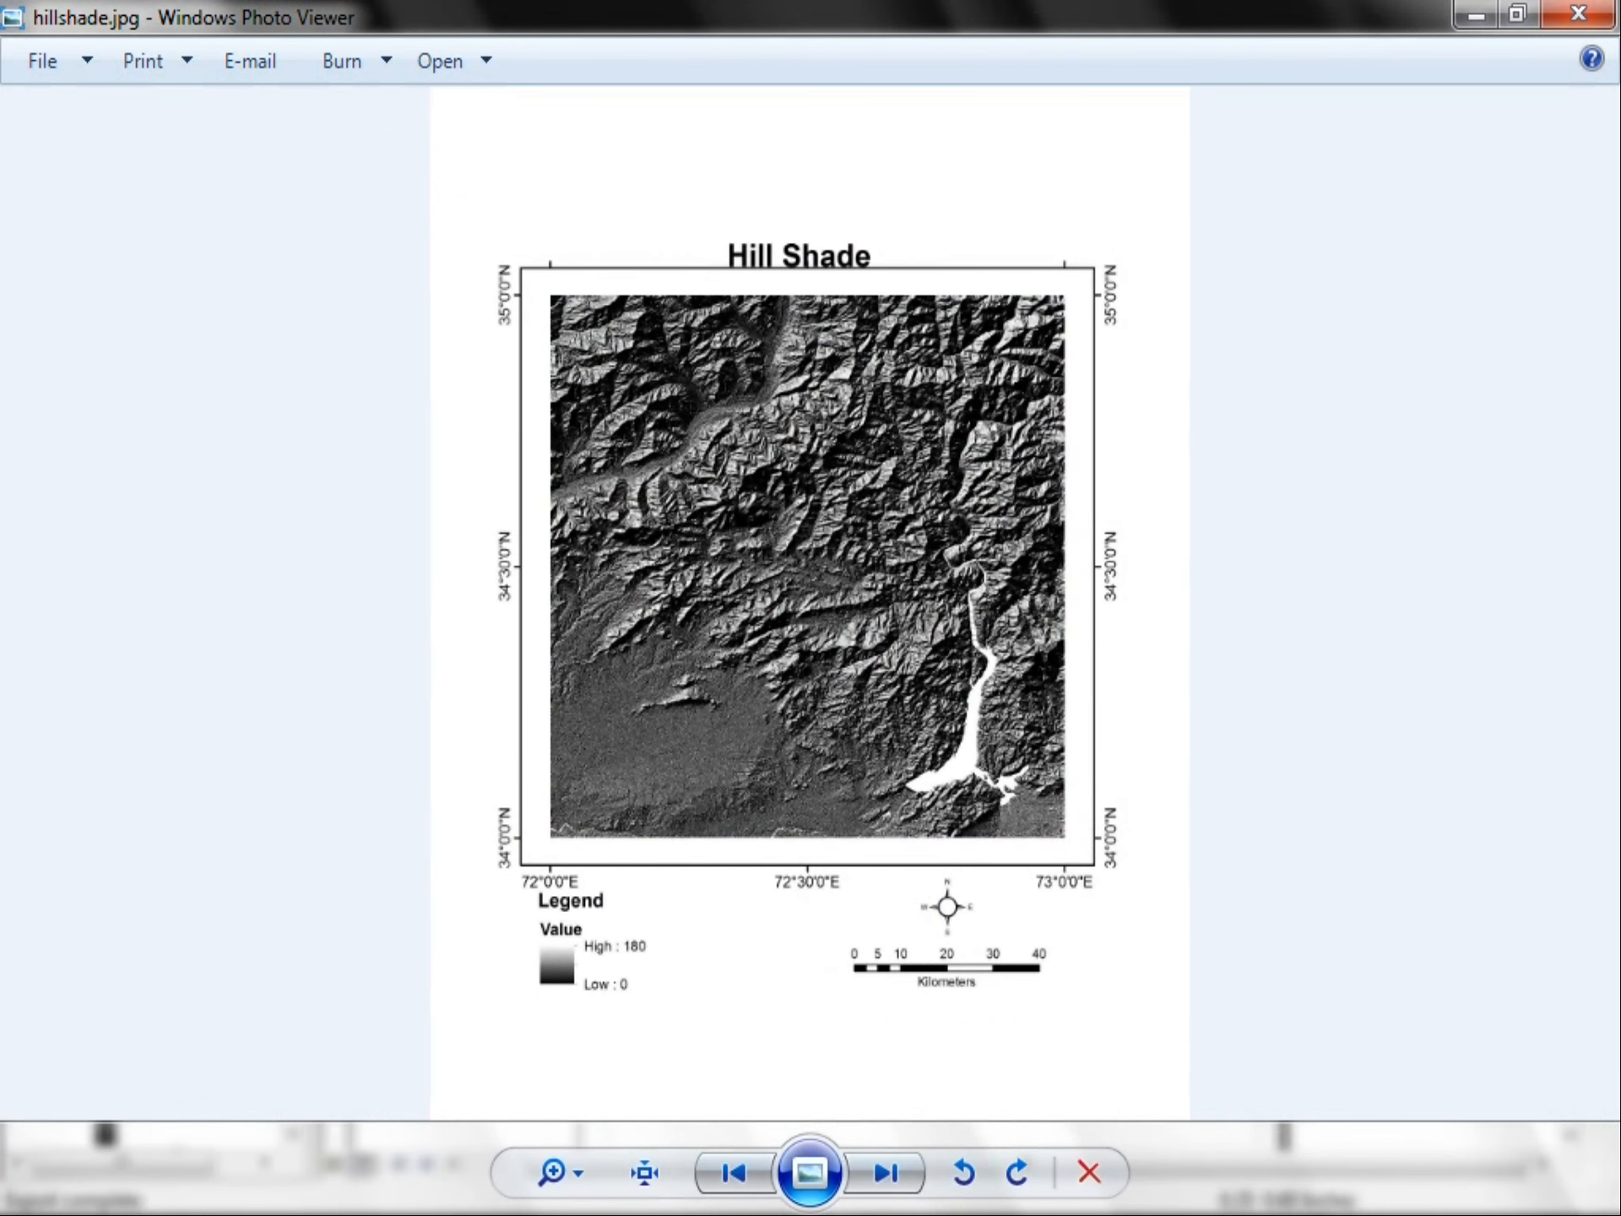